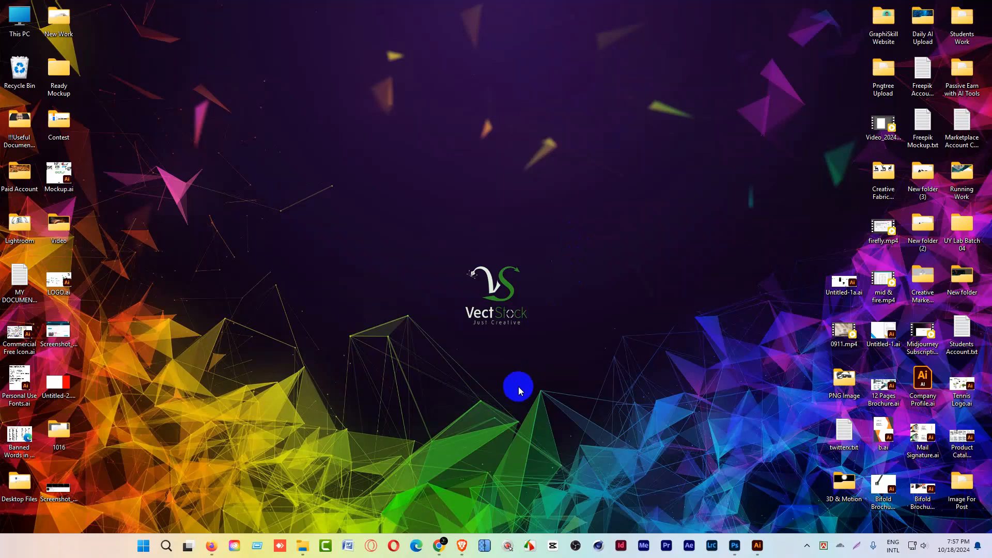
Switch to Leonardo.Ai in Chrome, compare the Image Creation page with and without Legacy Mode, and return to the home page
{"action": "left_click", "coordinate": [448, 535]}
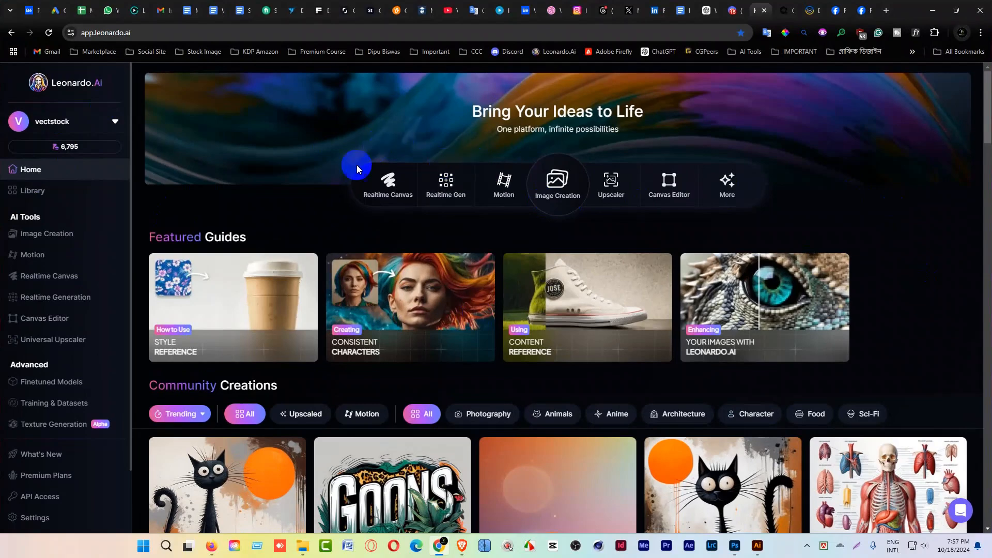
{"action": "left_click", "coordinate": [49, 233]}
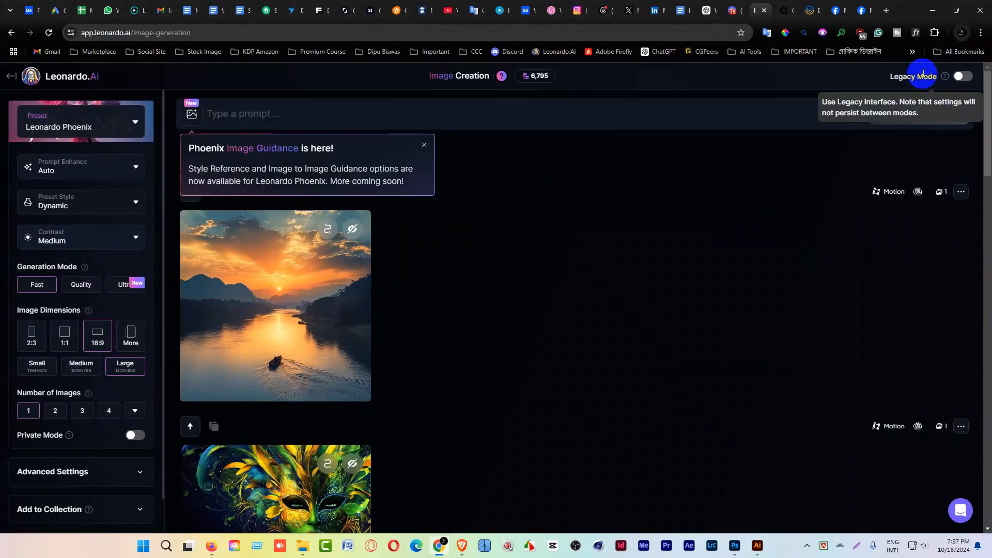
{"action": "left_click", "coordinate": [962, 77]}
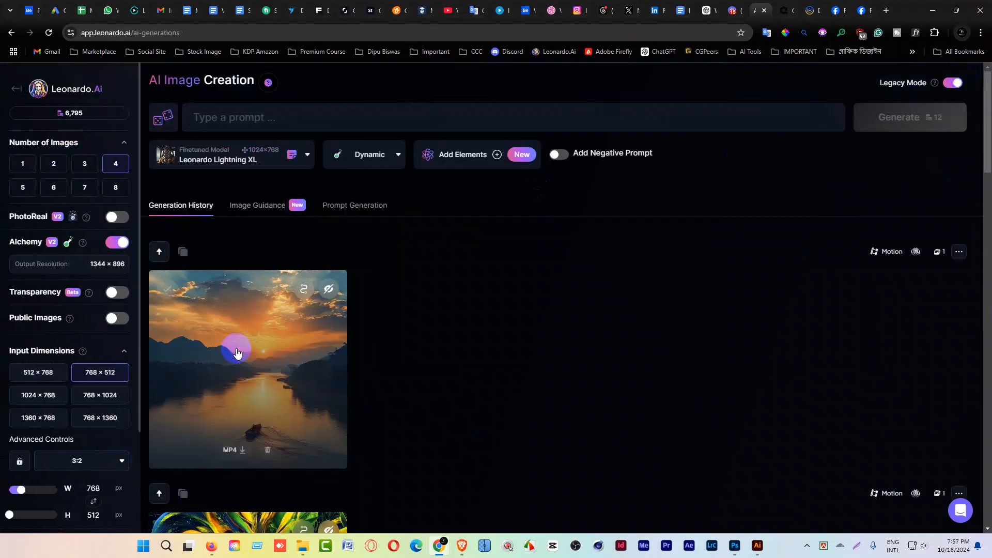
{"action": "left_click", "coordinate": [951, 84]}
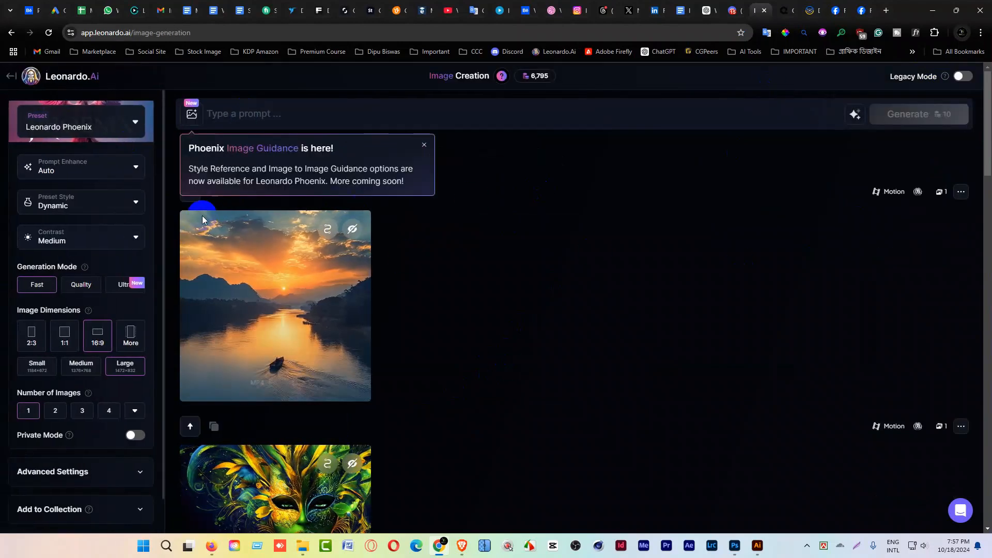
{"action": "left_click", "coordinate": [56, 82]}
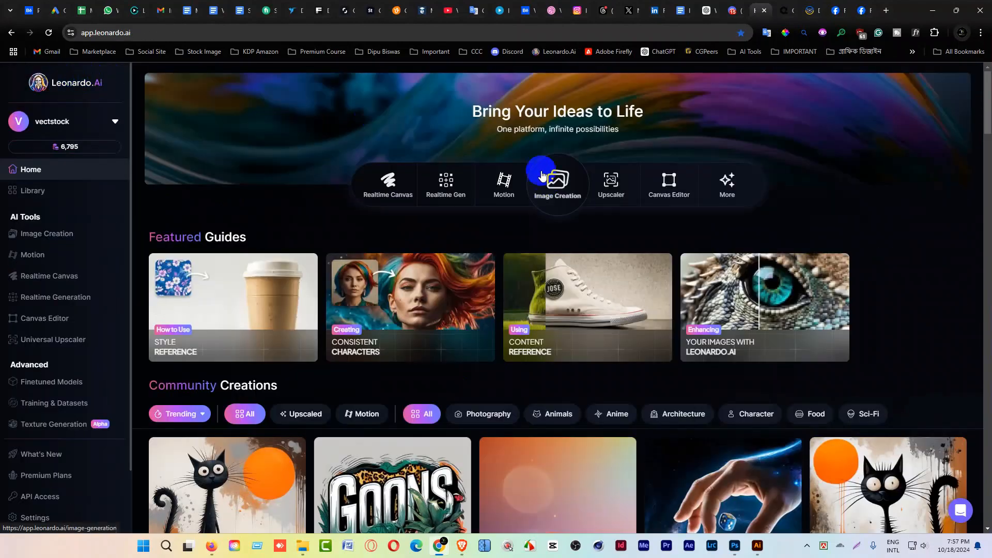
Examine the Motion tool's source image choices, Motion Strength and Private Mode settings, leaving the strength at 5, and close it
{"action": "left_click", "coordinate": [504, 185]}
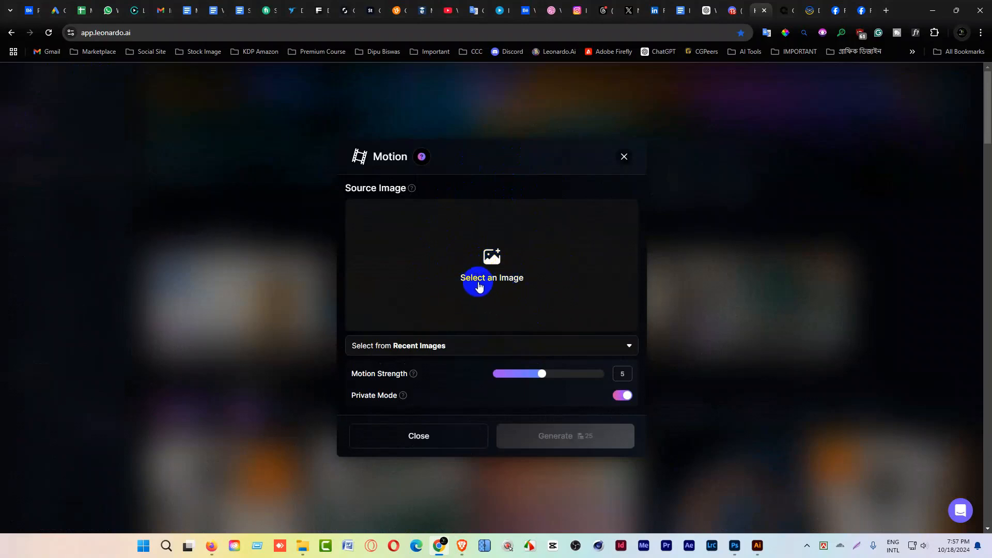
{"action": "left_click", "coordinate": [429, 350]}
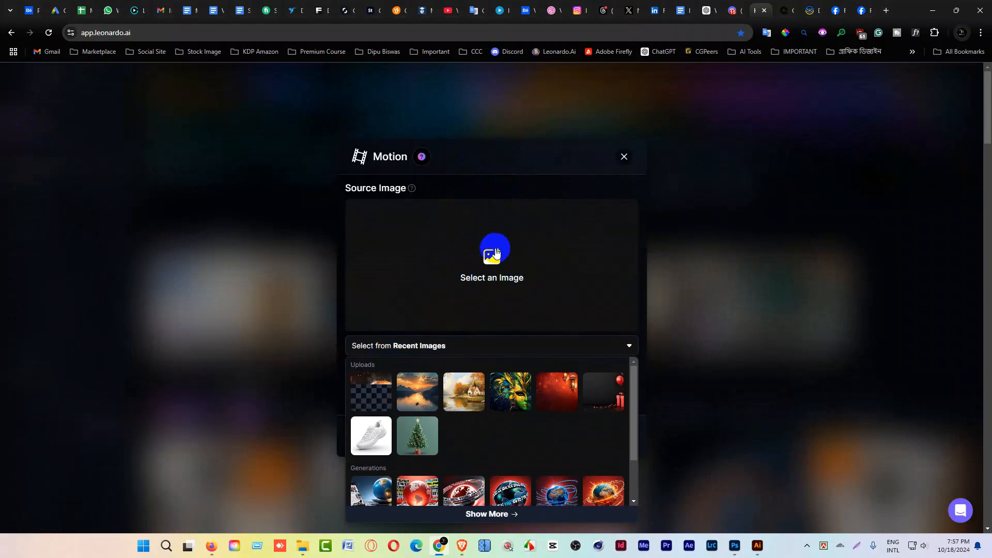
{"action": "left_click", "coordinate": [496, 252]}
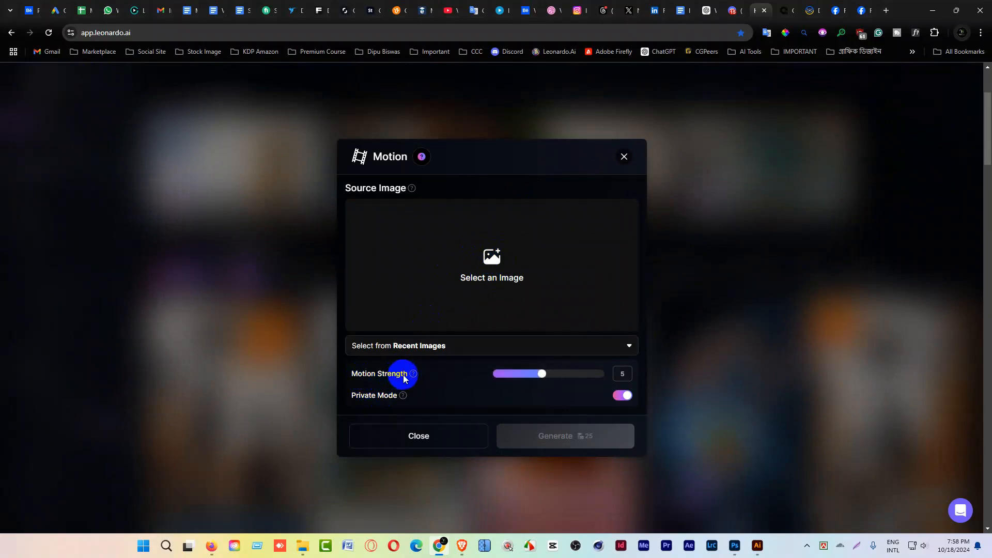
{"action": "mouse_move", "coordinate": [415, 377]}
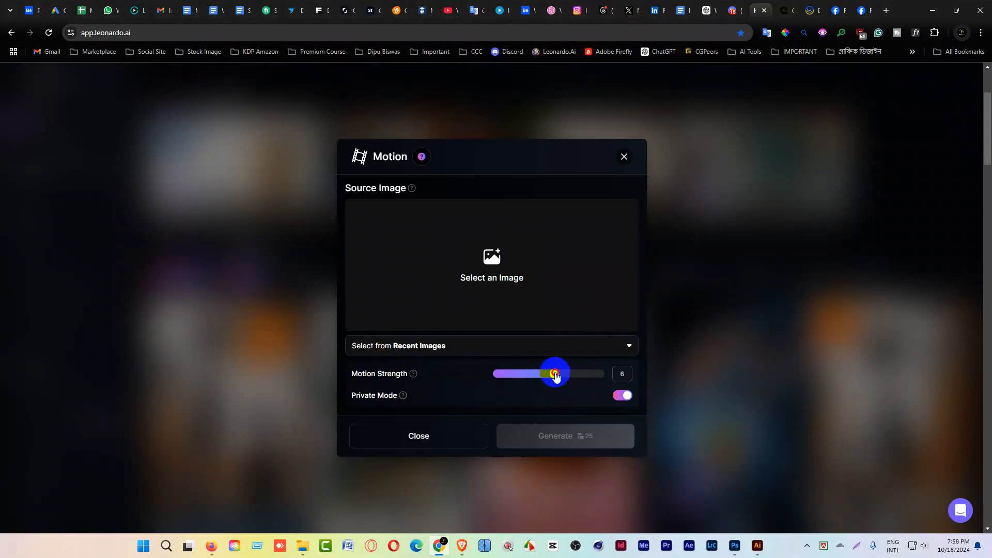
{"action": "mouse_move", "coordinate": [556, 375]}
{"action": "left_mouse_down"}
{"action": "mouse_move", "coordinate": [595, 376]}
{"action": "mouse_move", "coordinate": [538, 376]}
{"action": "left_mouse_up"}
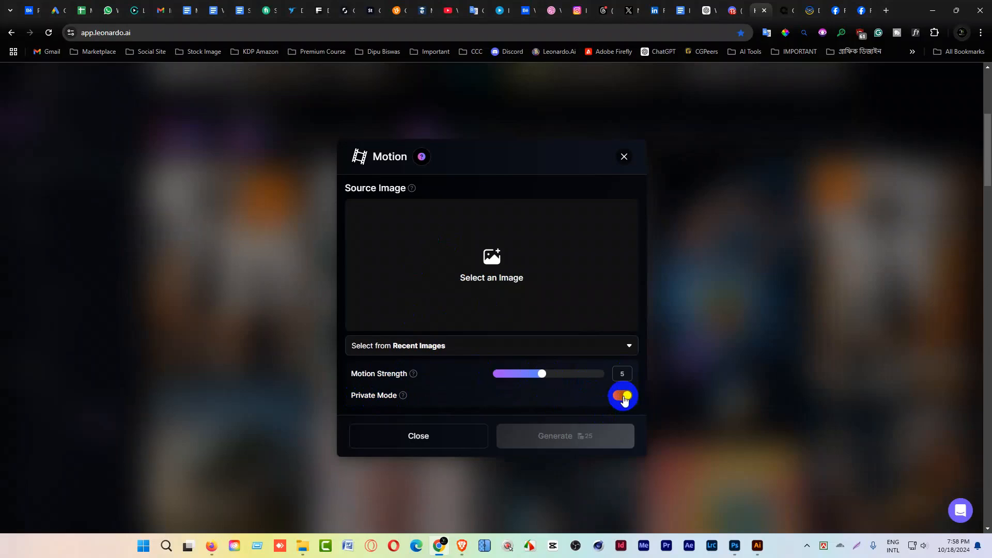
{"action": "left_click", "coordinate": [624, 157]}
{"action": "scroll", "coordinate": [388, 310], "scroll_direction": "up", "scroll_amount": 5}
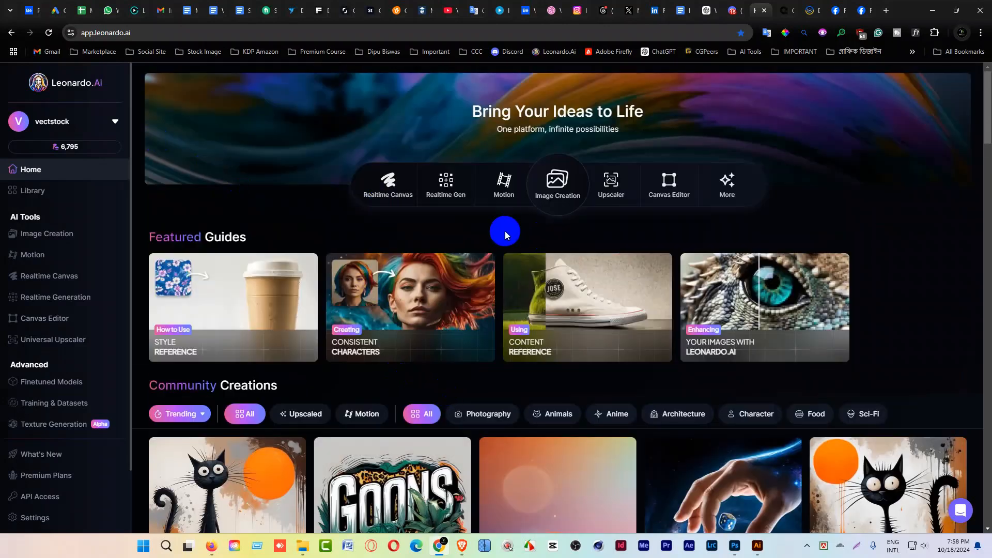
Review the monthly subscription plans and their token allowances, and return to the home page
{"action": "mouse_move", "coordinate": [63, 150]}
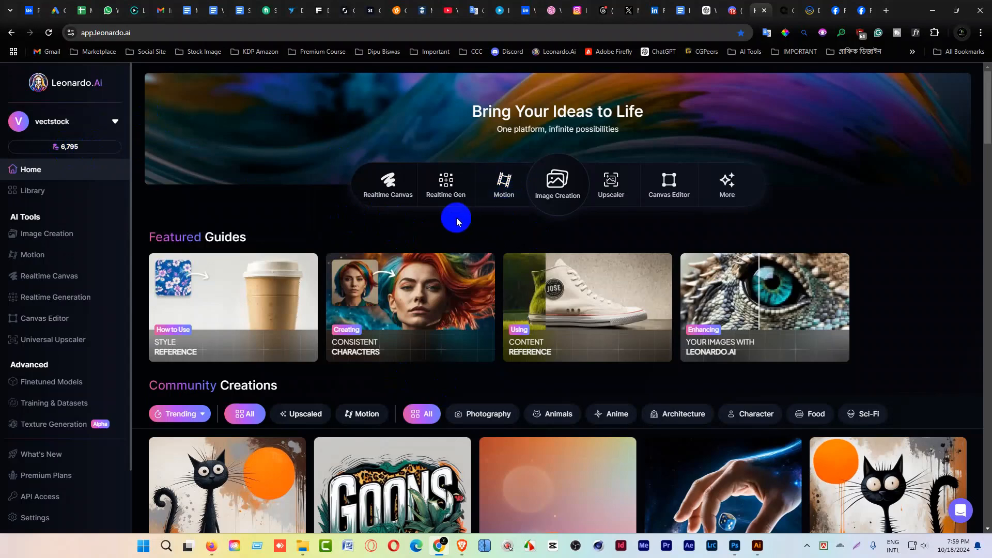
{"action": "left_click", "coordinate": [67, 148]}
{"action": "scroll", "coordinate": [514, 381], "scroll_direction": "down", "scroll_amount": 4}
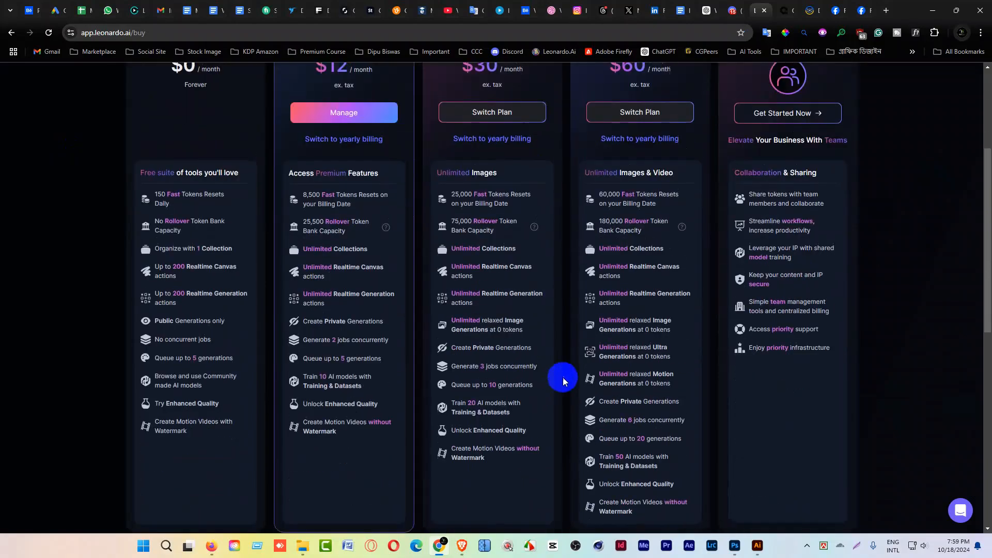
{"action": "scroll", "coordinate": [551, 359], "scroll_direction": "up", "scroll_amount": 3}
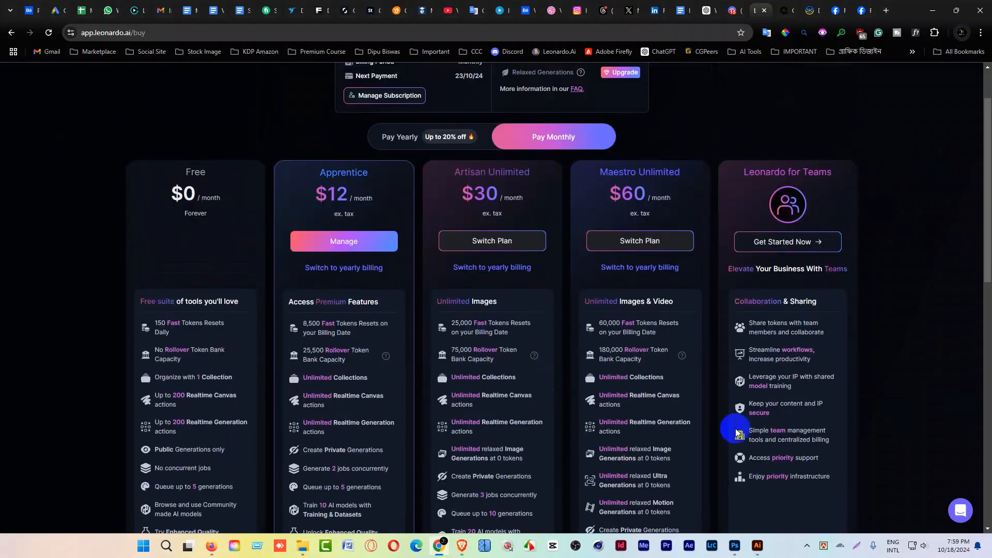
{"action": "left_click", "coordinate": [12, 33]}
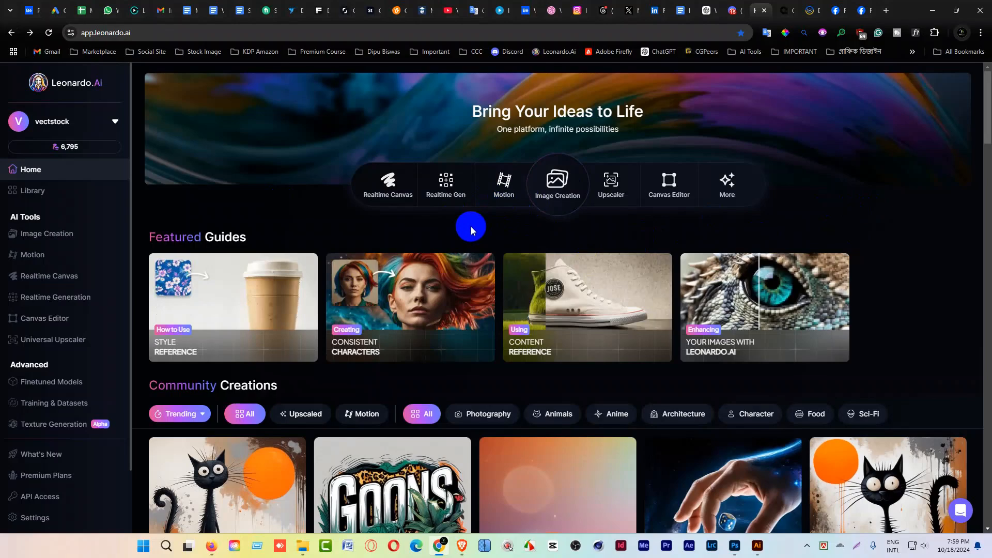
Filter the Community Creations by Motion and examine the animated examples in the gallery
{"action": "scroll", "coordinate": [491, 228], "scroll_direction": "down", "scroll_amount": 3}
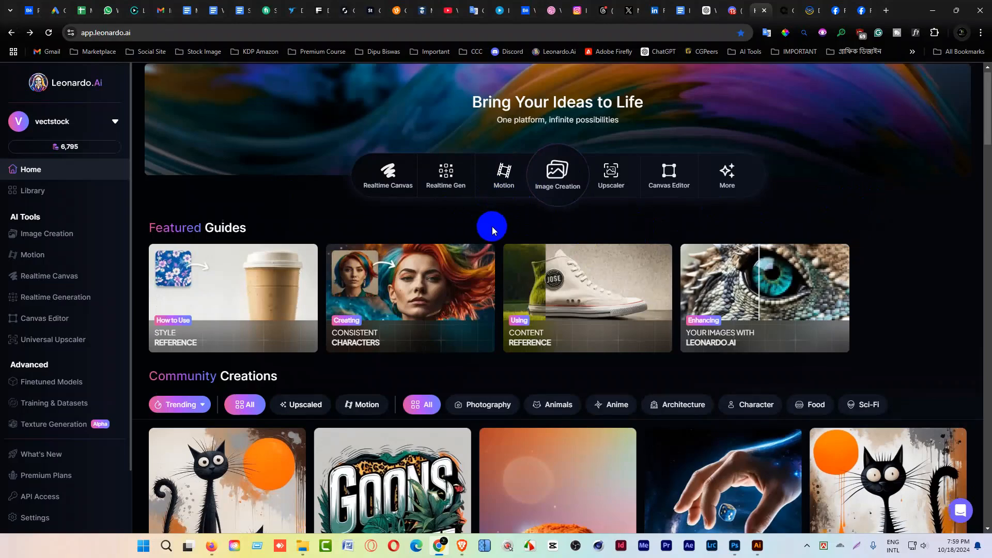
{"action": "scroll", "coordinate": [491, 248], "scroll_direction": "down", "scroll_amount": 2}
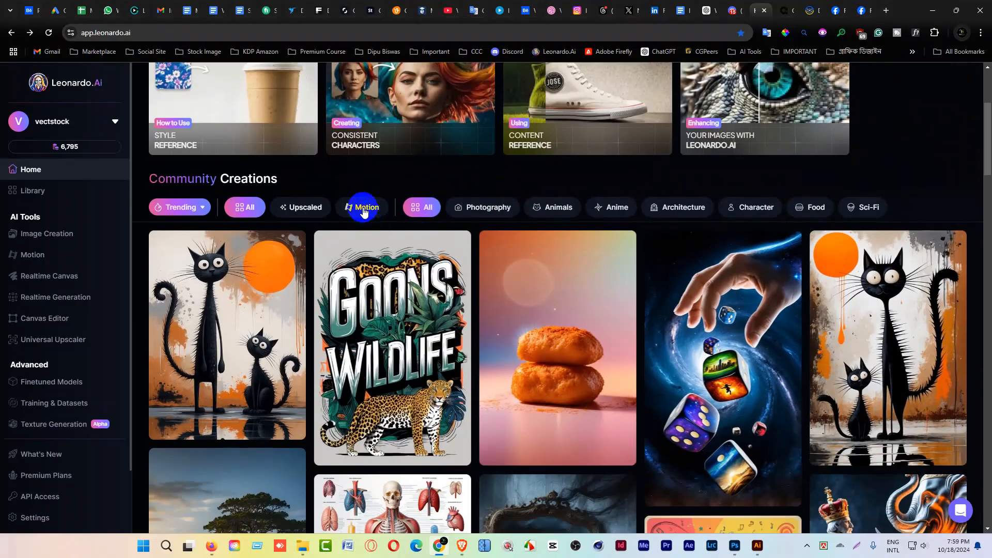
{"action": "left_click", "coordinate": [364, 208]}
{"action": "scroll", "coordinate": [560, 307], "scroll_direction": "up", "scroll_amount": 8}
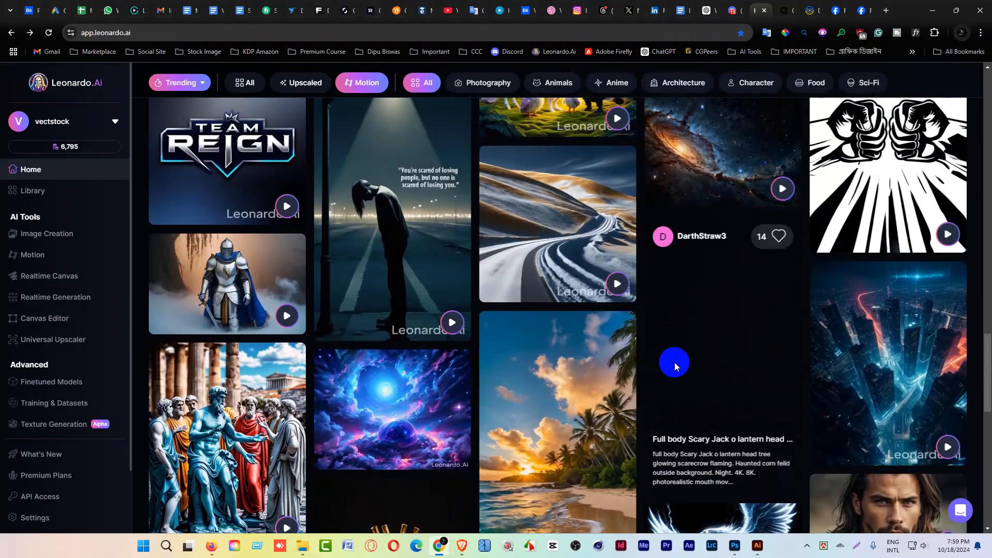
{"action": "scroll", "coordinate": [729, 333], "scroll_direction": "up", "scroll_amount": 15}
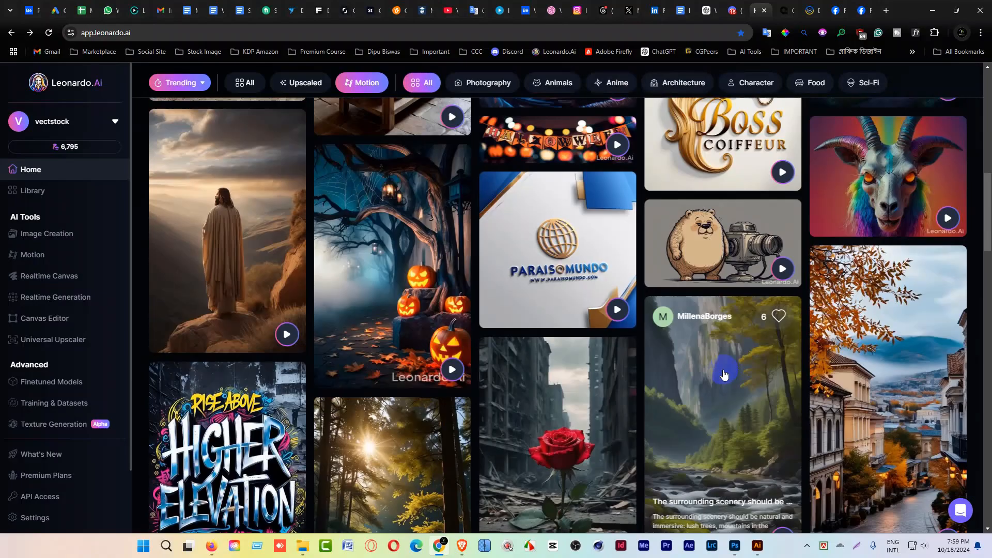
{"action": "scroll", "coordinate": [744, 383], "scroll_direction": "down", "scroll_amount": 7}
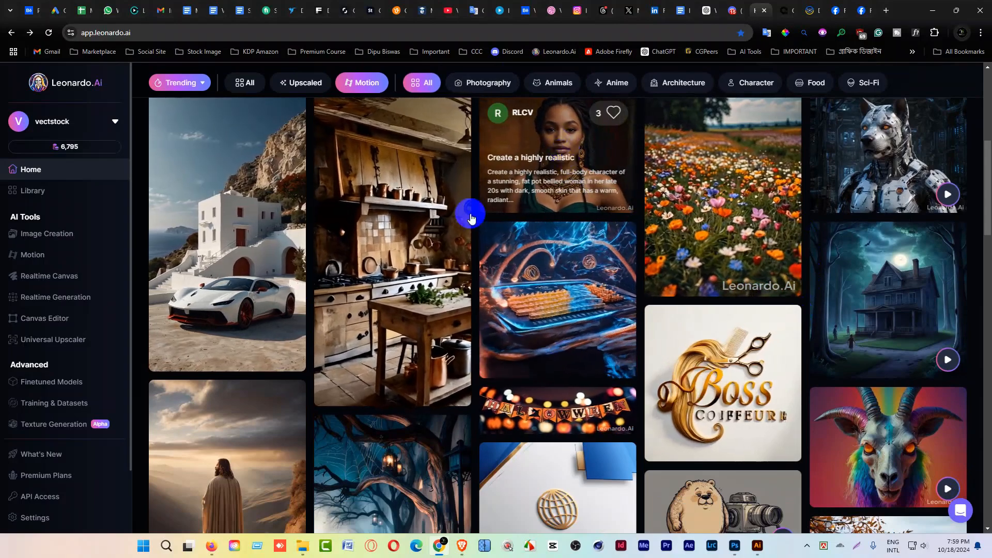
{"action": "scroll", "coordinate": [245, 278], "scroll_direction": "down", "scroll_amount": 3}
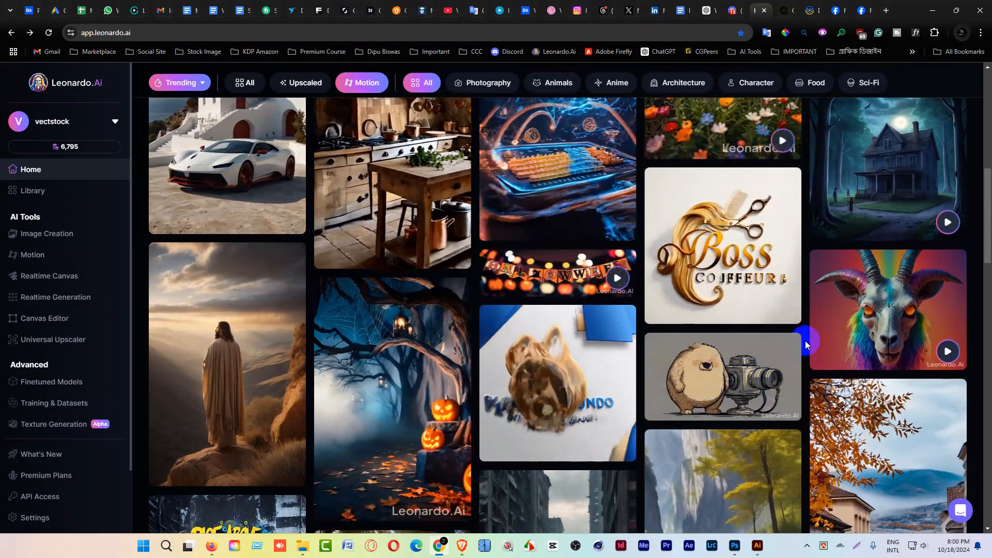
{"action": "scroll", "coordinate": [806, 345], "scroll_direction": "down", "scroll_amount": 4}
{"action": "scroll", "coordinate": [806, 345], "scroll_direction": "down", "scroll_amount": 1}
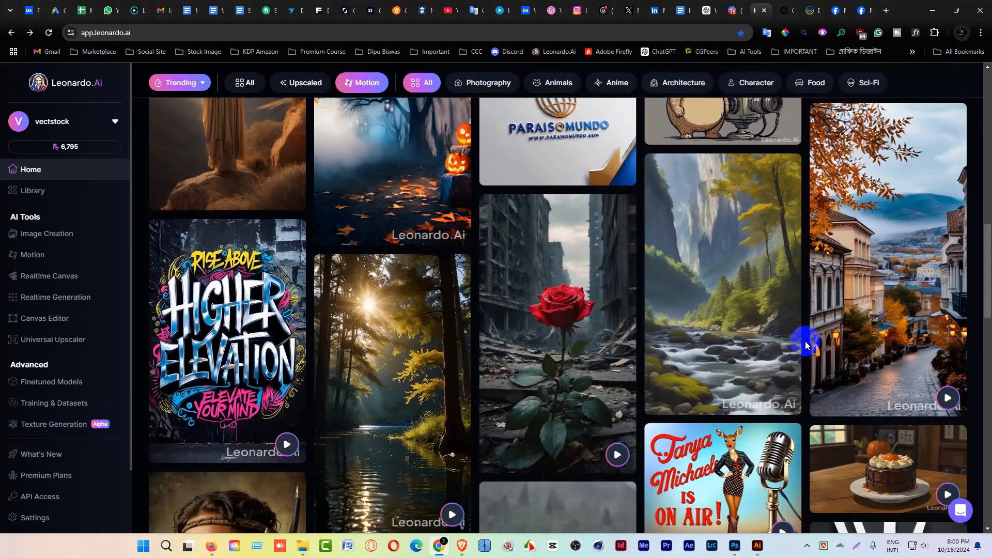
{"action": "scroll", "coordinate": [806, 345], "scroll_direction": "up", "scroll_amount": 10}
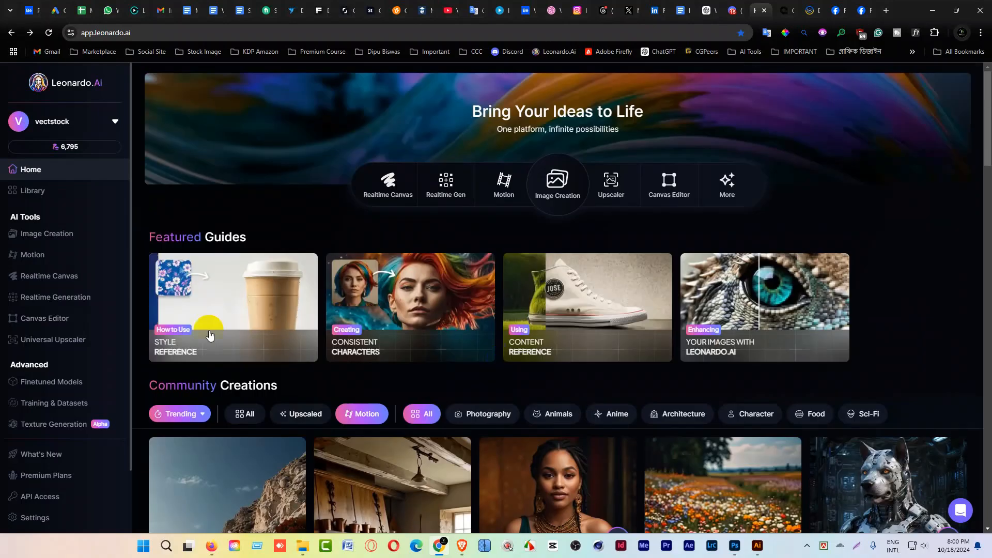
View the previously generated motion videos on the Image Creation page and go back to the home page
{"action": "left_click", "coordinate": [50, 239]}
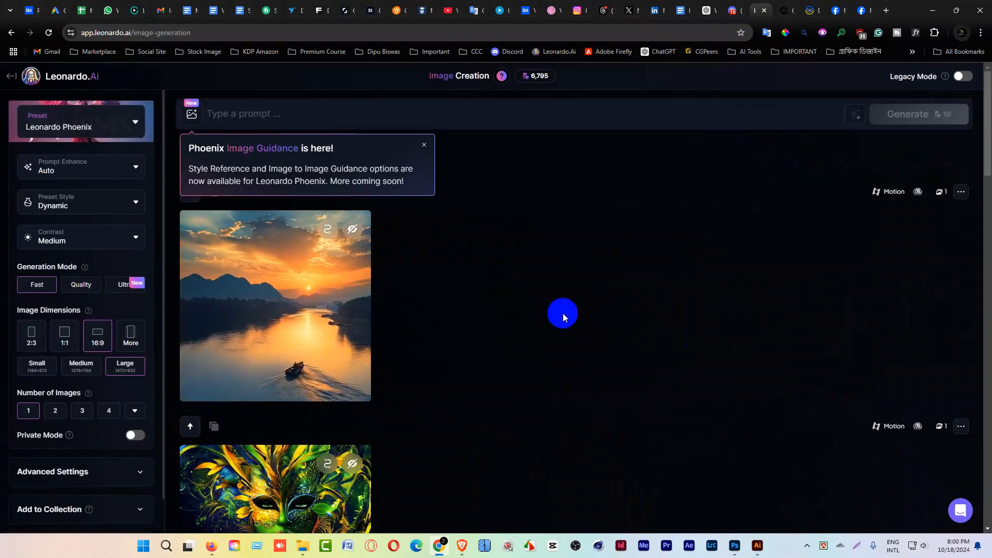
{"action": "mouse_move", "coordinate": [269, 338]}
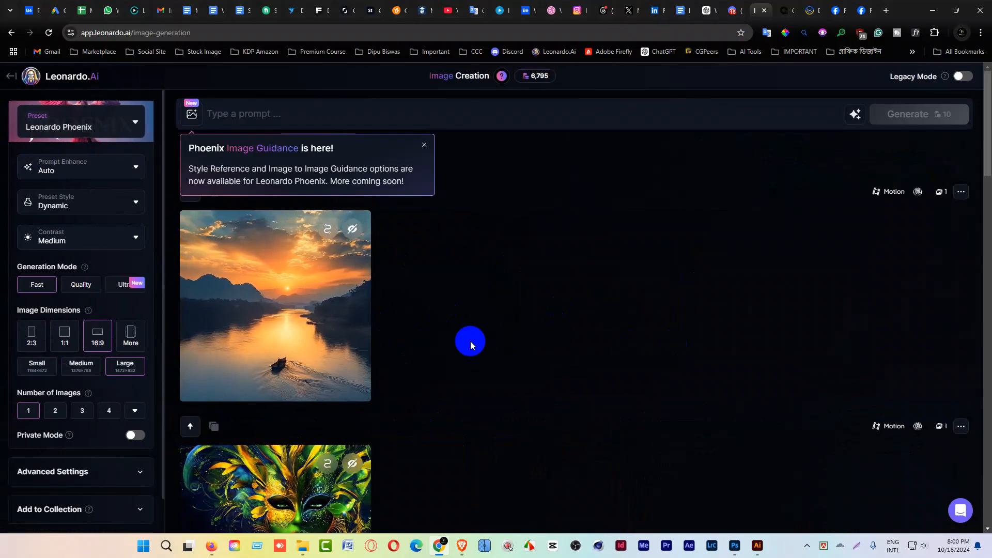
{"action": "left_click", "coordinate": [72, 78]}
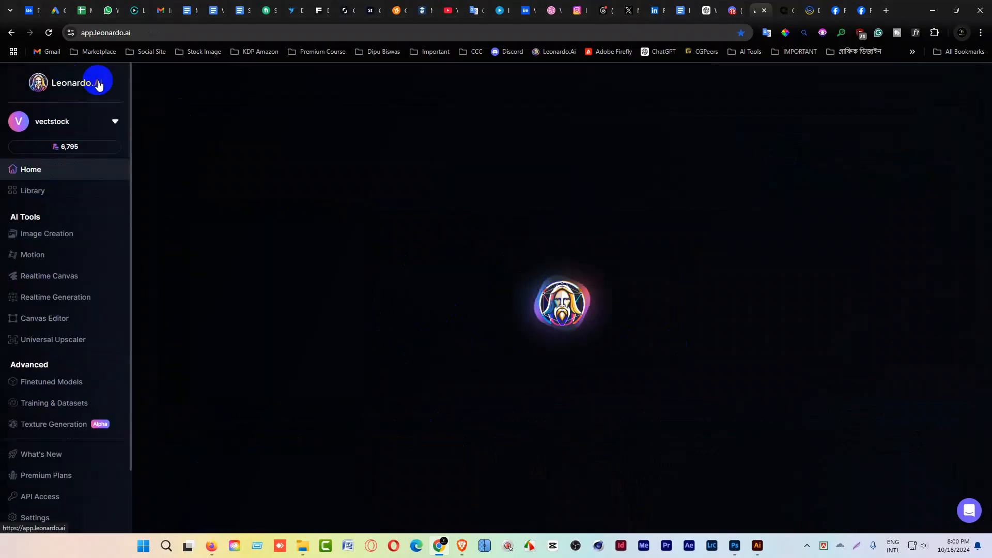
Show the Motion videos in Community Creations again and look through them for a suitable example such as the flying eagle
{"action": "scroll", "coordinate": [615, 413], "scroll_direction": "down", "scroll_amount": 3}
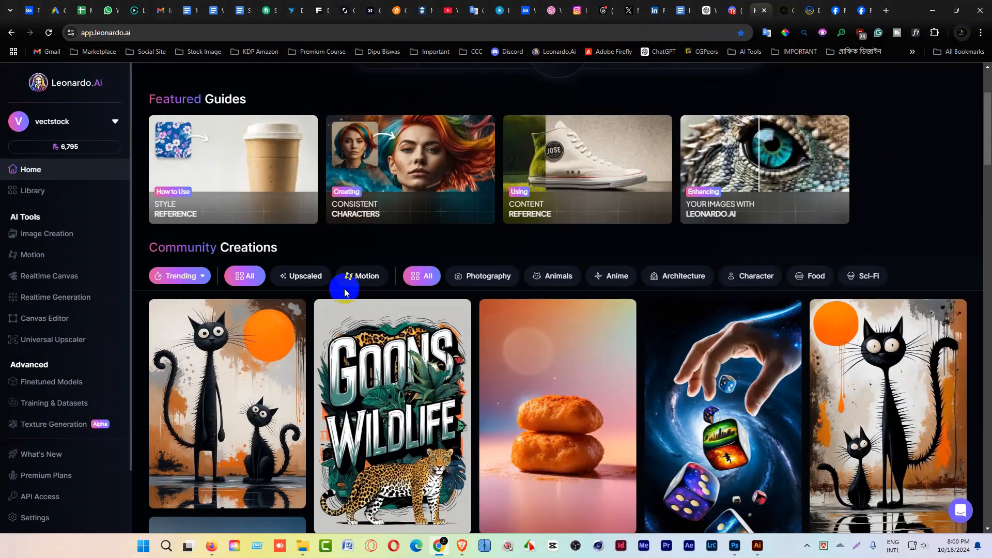
{"action": "left_click", "coordinate": [365, 279]}
{"action": "scroll", "coordinate": [610, 401], "scroll_direction": "down", "scroll_amount": 5}
{"action": "scroll", "coordinate": [609, 402], "scroll_direction": "down", "scroll_amount": 1}
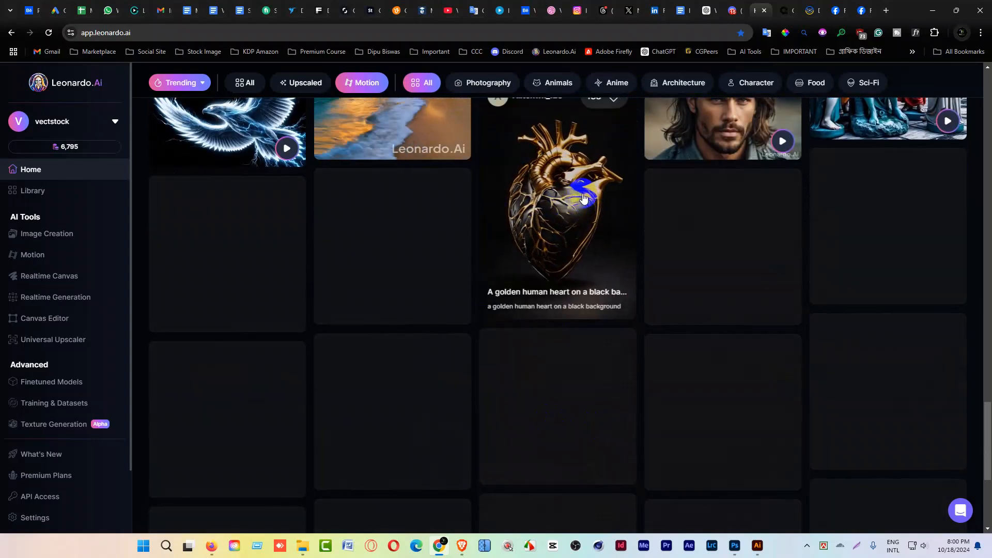
{"action": "scroll", "coordinate": [543, 210], "scroll_direction": "up", "scroll_amount": 4}
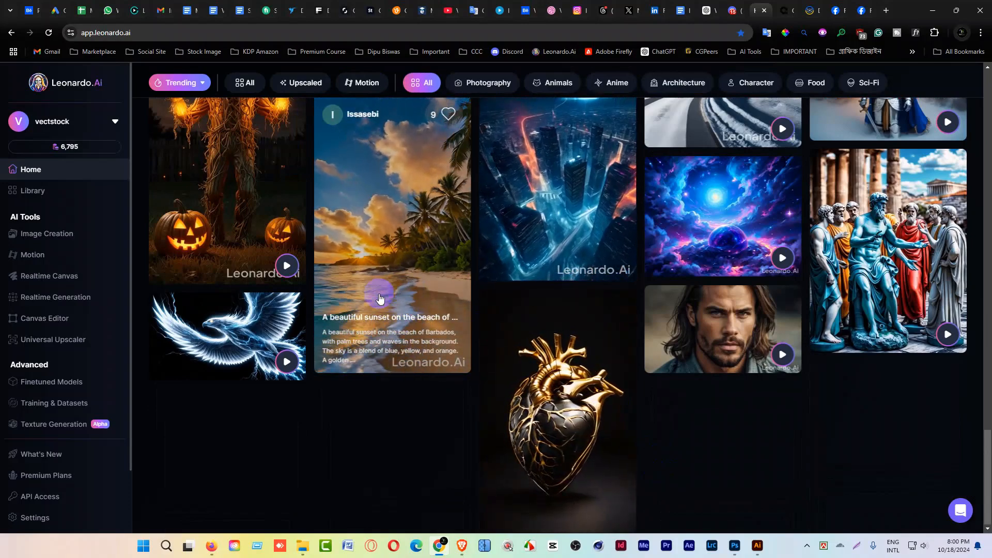
{"action": "scroll", "coordinate": [704, 402], "scroll_direction": "up", "scroll_amount": 5}
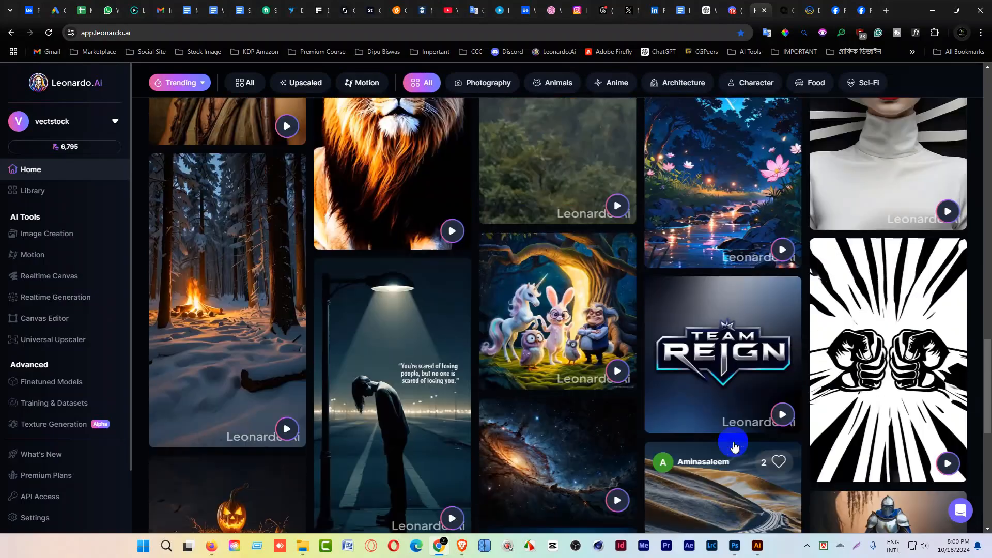
{"action": "scroll", "coordinate": [735, 446], "scroll_direction": "down", "scroll_amount": 1}
{"action": "scroll", "coordinate": [735, 446], "scroll_direction": "up", "scroll_amount": 4}
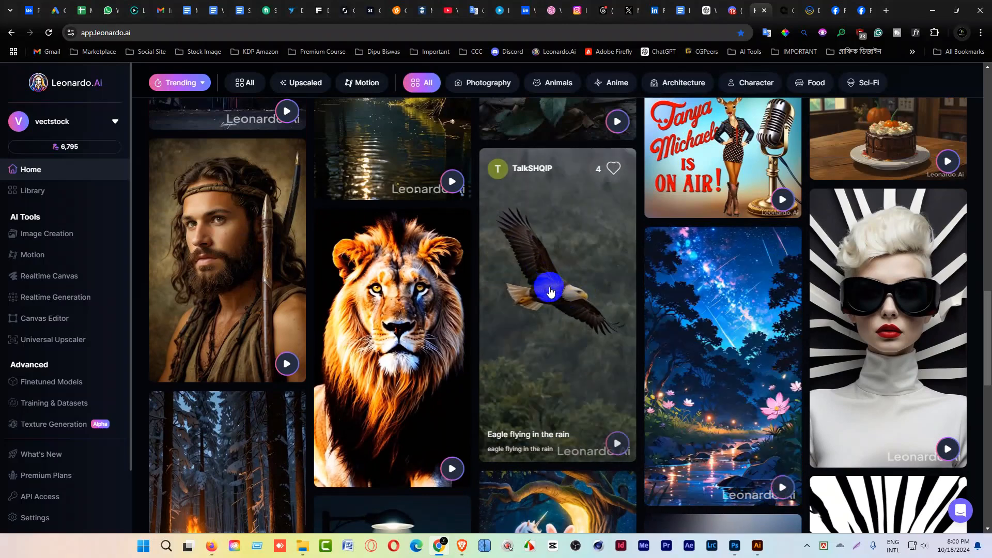
{"action": "scroll", "coordinate": [549, 292], "scroll_direction": "up", "scroll_amount": 15}
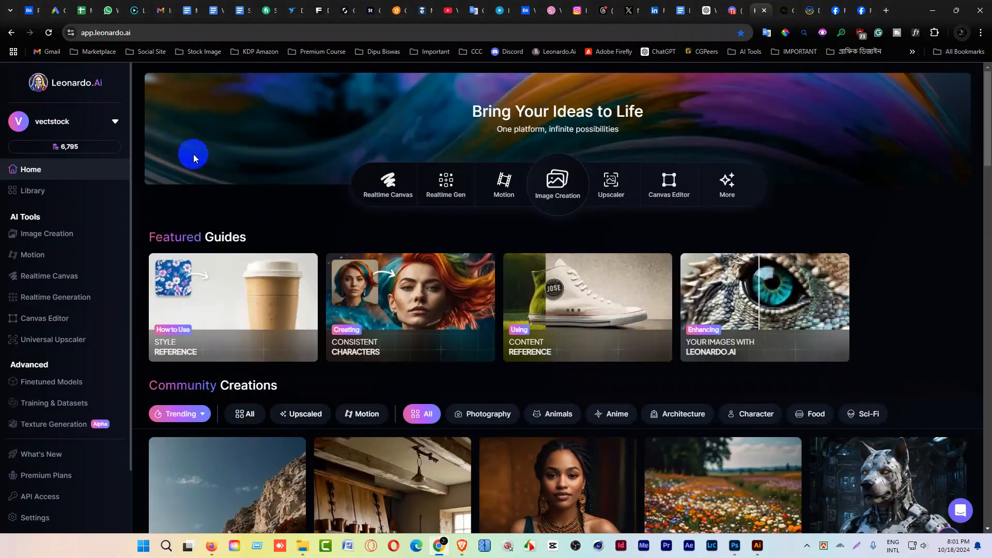
Open the community video of the flying eagle and copy its prompt "eagle flying in the rain"
{"action": "scroll", "coordinate": [595, 356], "scroll_direction": "down", "scroll_amount": 10}
{"action": "scroll", "coordinate": [595, 356], "scroll_direction": "down", "scroll_amount": 15}
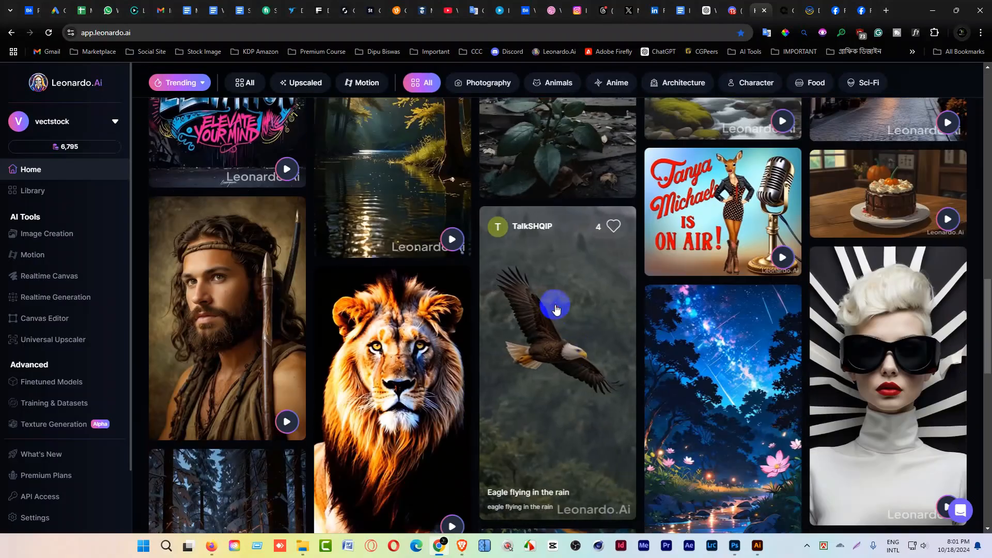
{"action": "left_click", "coordinate": [555, 309]}
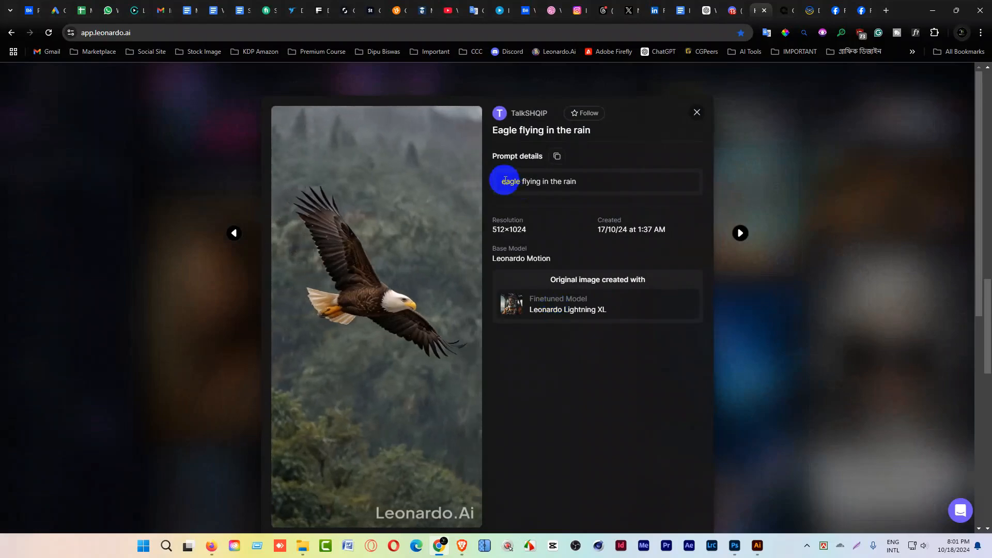
{"action": "left_click_drag", "start_coordinate": [582, 184], "coordinate": [498, 186]}
{"action": "key", "text": "ctrl+c"}
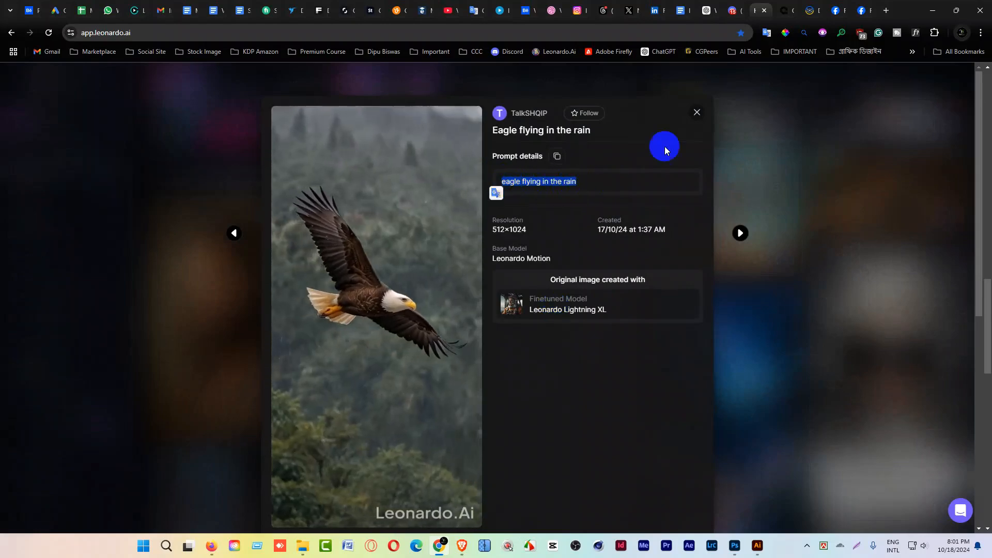
Close the community video, go to Image Creation and paste the copied prompt "eagle flying in the rain"
{"action": "left_click", "coordinate": [697, 112]}
{"action": "scroll", "coordinate": [434, 205], "scroll_direction": "up", "scroll_amount": 15}
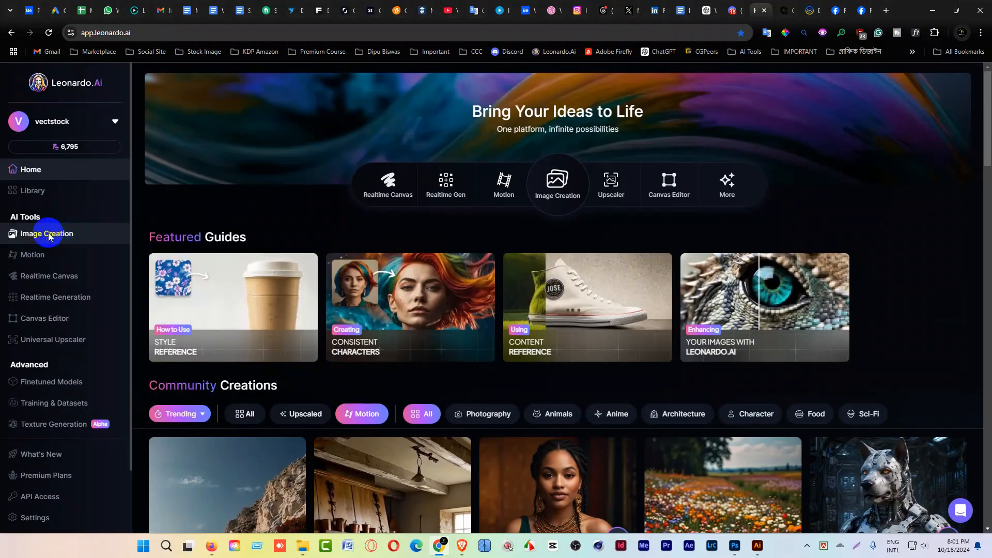
{"action": "left_click", "coordinate": [49, 236]}
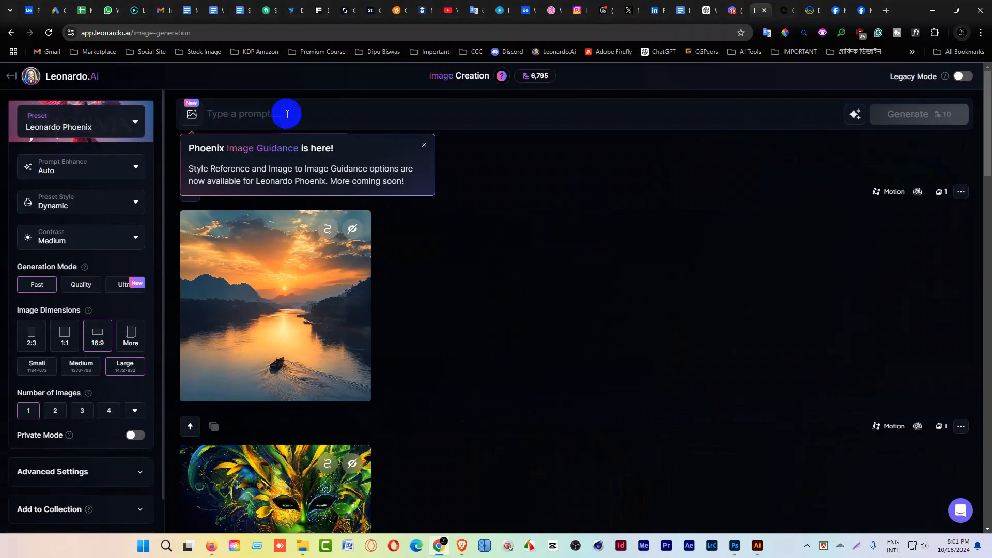
{"action": "key", "text": "ctrl+v"}
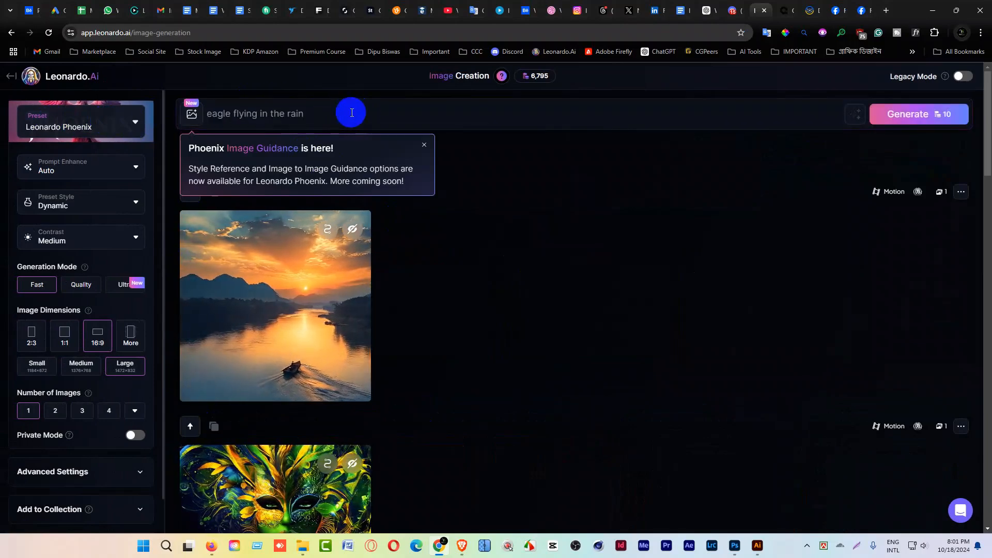
Extend the prompt with ", realistic image" and generate the eagle image
{"action": "left_click", "coordinate": [376, 114]}
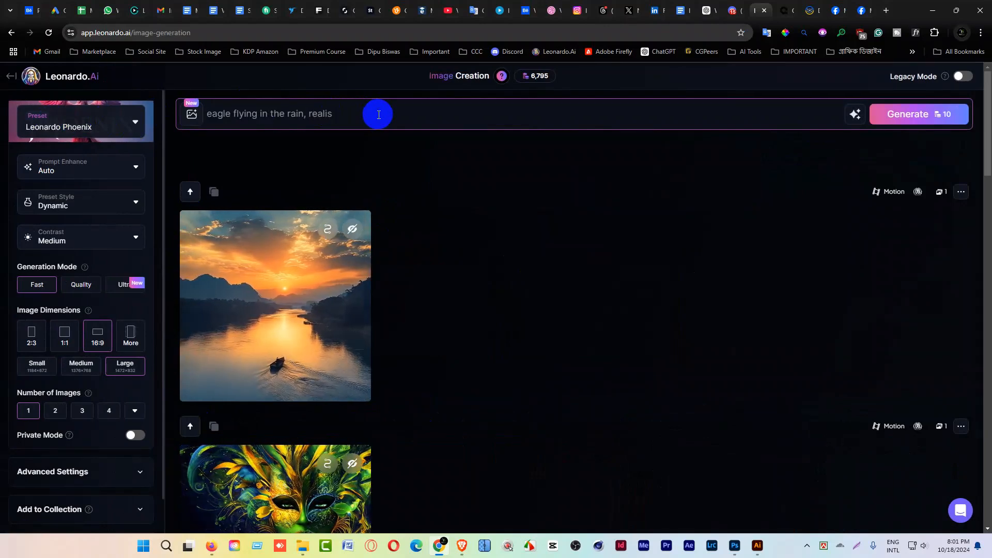
{"action": "type", "text": ", realistic ima"}
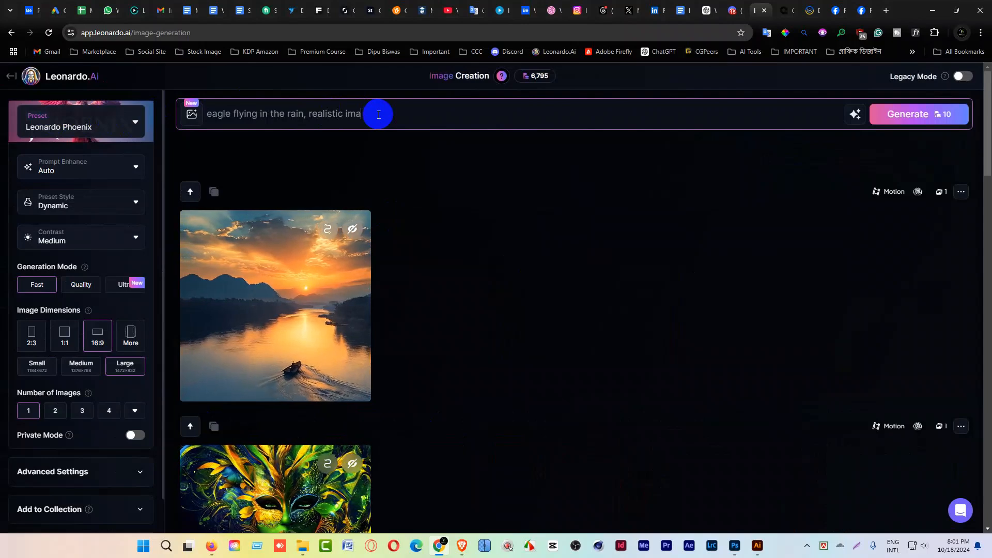
{"action": "type", "text": "ge"}
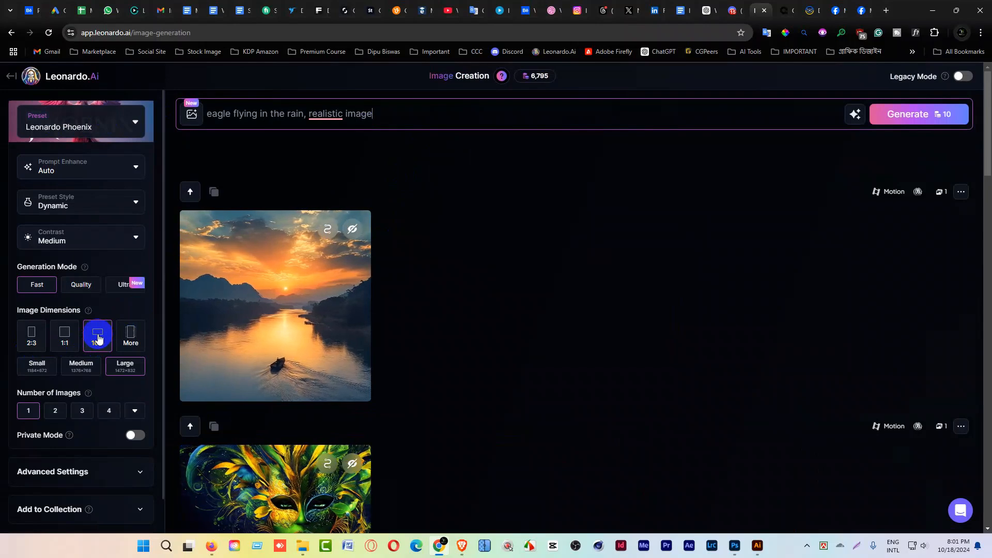
{"action": "left_click", "coordinate": [908, 114]}
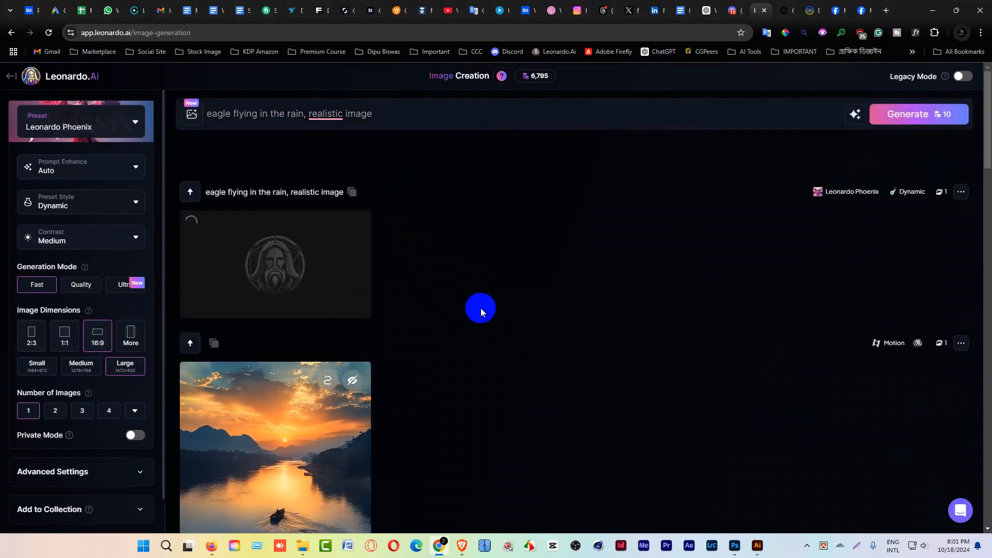
{"action": "left_click", "coordinate": [945, 118]}
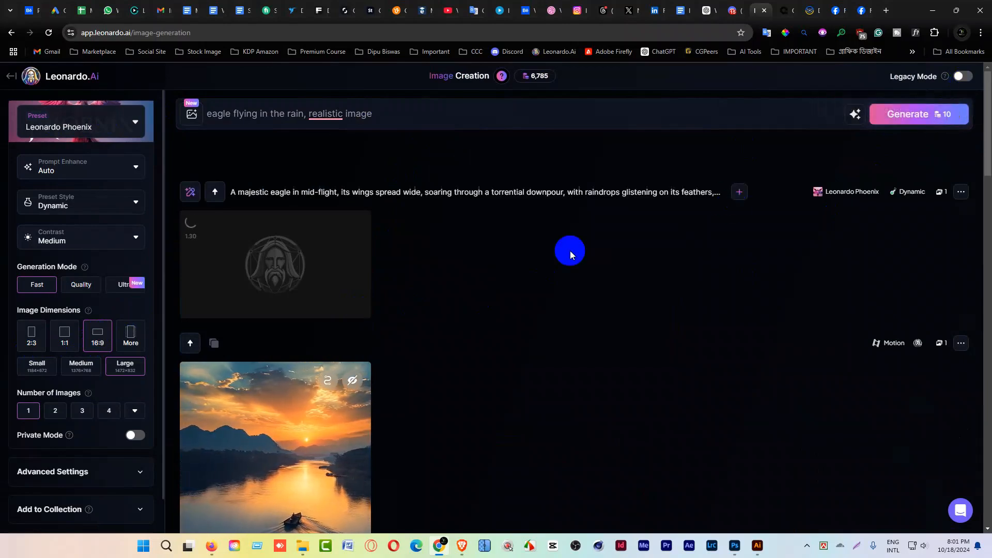
Look through the earlier motion generations on the Image Creation page and view the mosque dome video
{"action": "scroll", "coordinate": [415, 397], "scroll_direction": "down", "scroll_amount": 10}
{"action": "scroll", "coordinate": [440, 404], "scroll_direction": "down", "scroll_amount": 8}
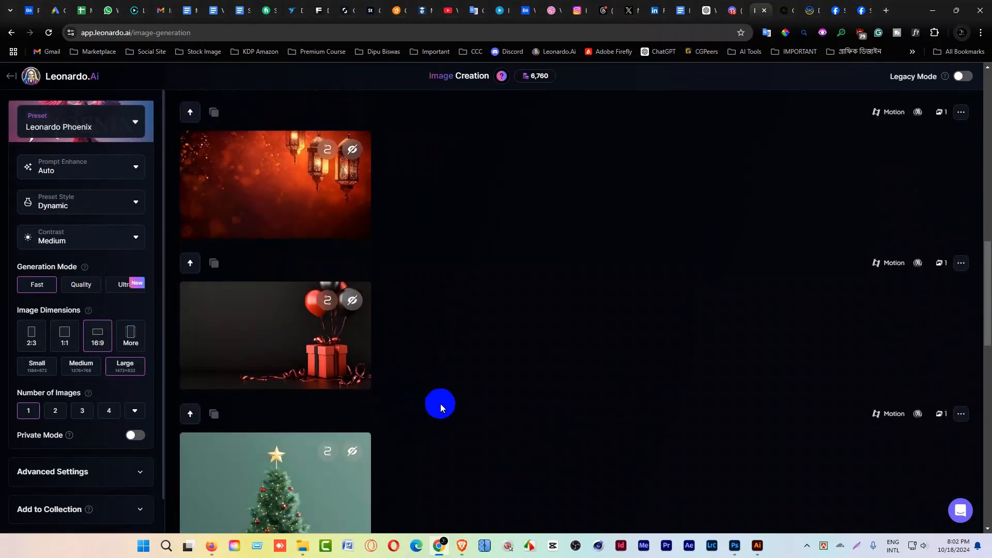
{"action": "scroll", "coordinate": [440, 404], "scroll_direction": "down", "scroll_amount": 3}
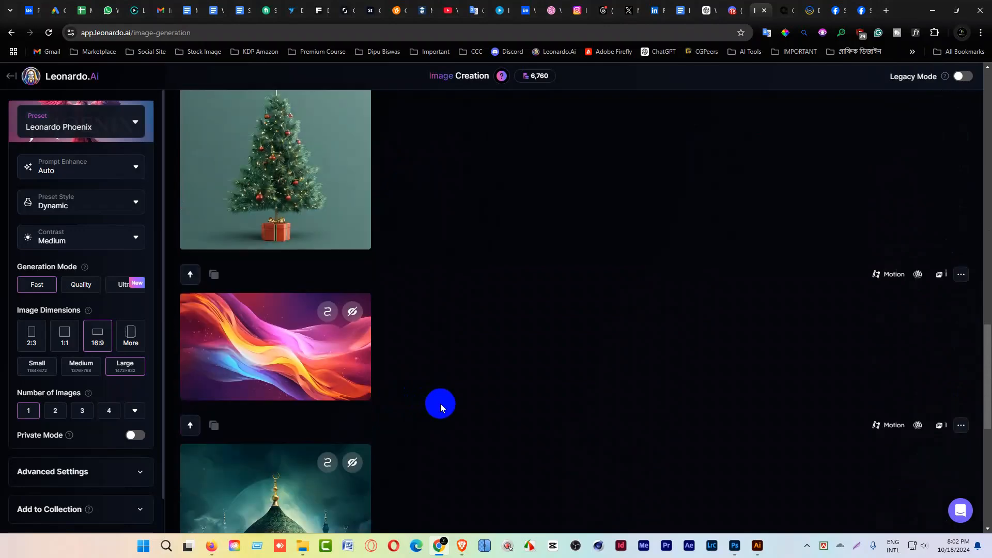
{"action": "scroll", "coordinate": [470, 421], "scroll_direction": "down", "scroll_amount": 3}
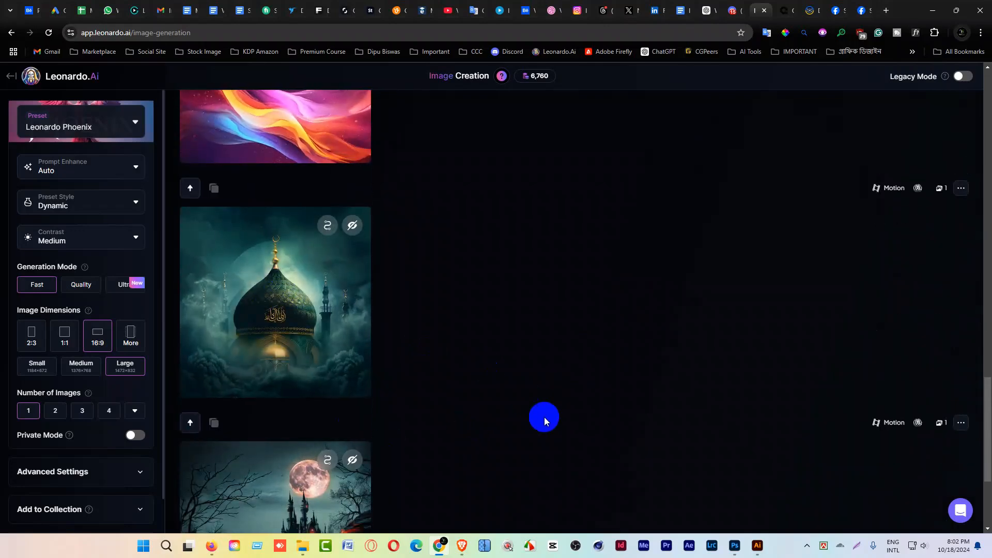
{"action": "left_click", "coordinate": [284, 292]}
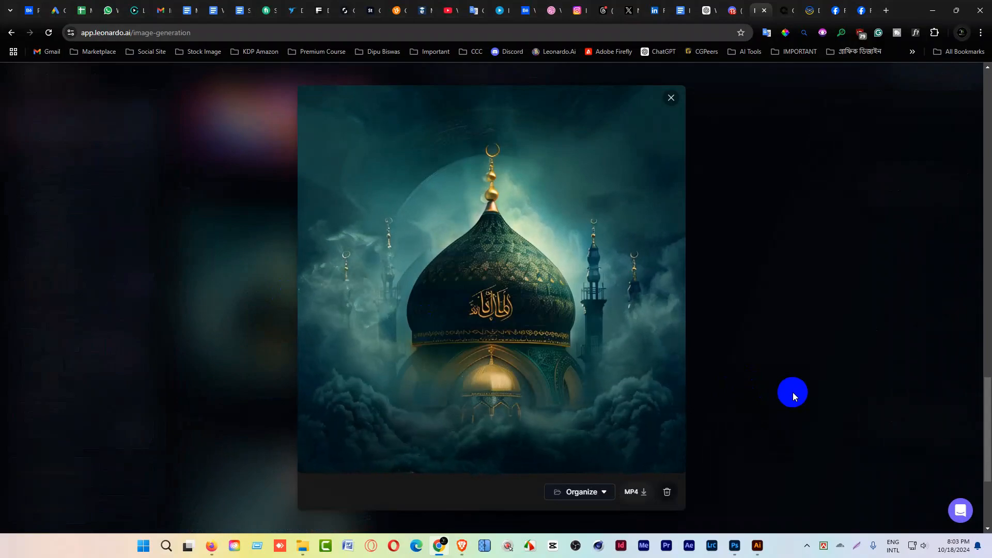
{"action": "left_click", "coordinate": [777, 374]}
{"action": "scroll", "coordinate": [407, 327], "scroll_direction": "down", "scroll_amount": 5}
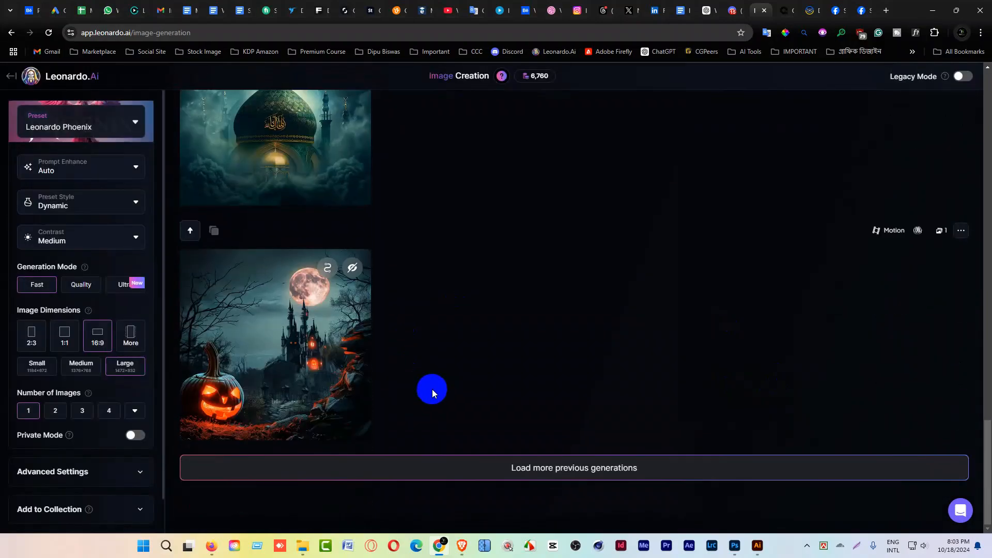
Load more previous generations, look through them in the library and view the video of the burger with flames
{"action": "left_click", "coordinate": [561, 470]}
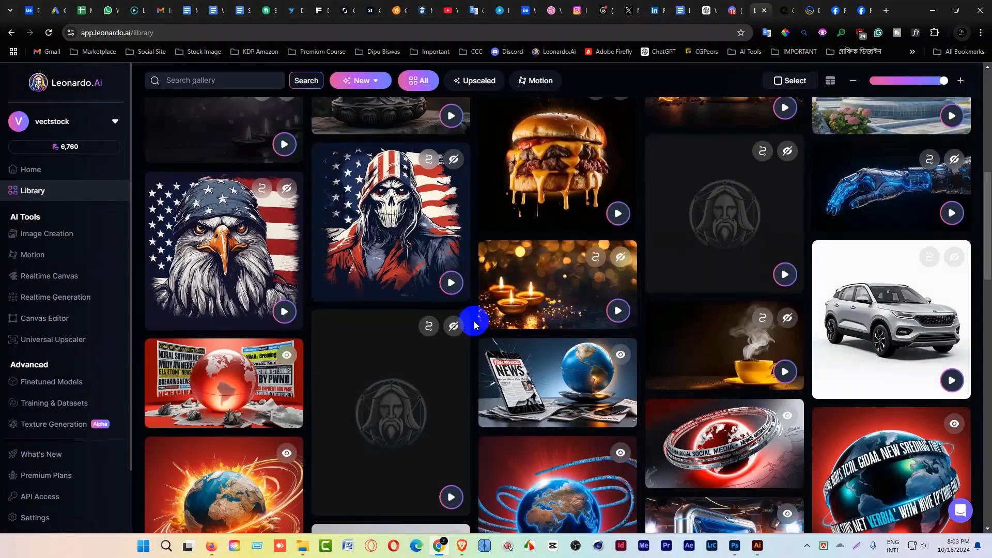
{"action": "scroll", "coordinate": [471, 320], "scroll_direction": "down", "scroll_amount": 10}
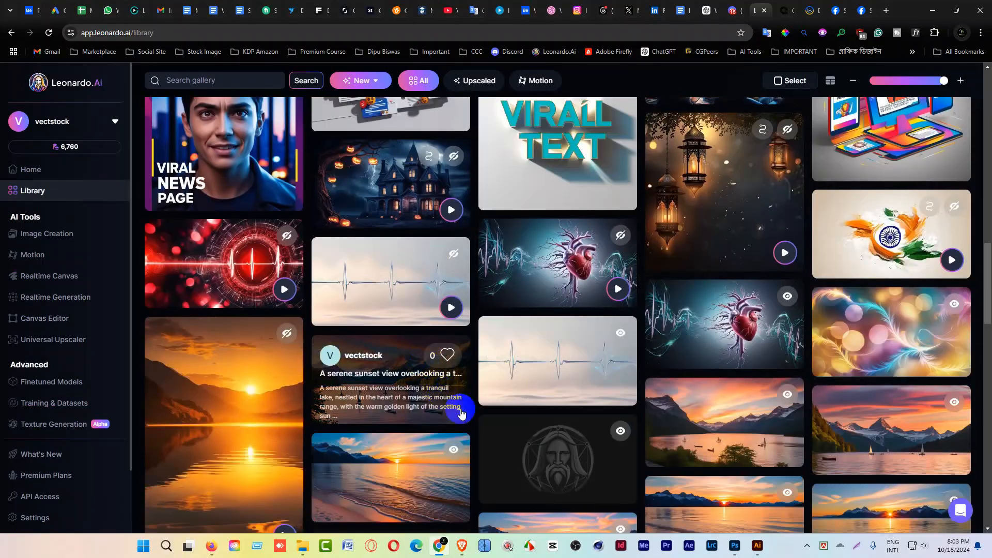
{"action": "scroll", "coordinate": [485, 421], "scroll_direction": "down", "scroll_amount": 10}
{"action": "scroll", "coordinate": [492, 389], "scroll_direction": "up", "scroll_amount": 15}
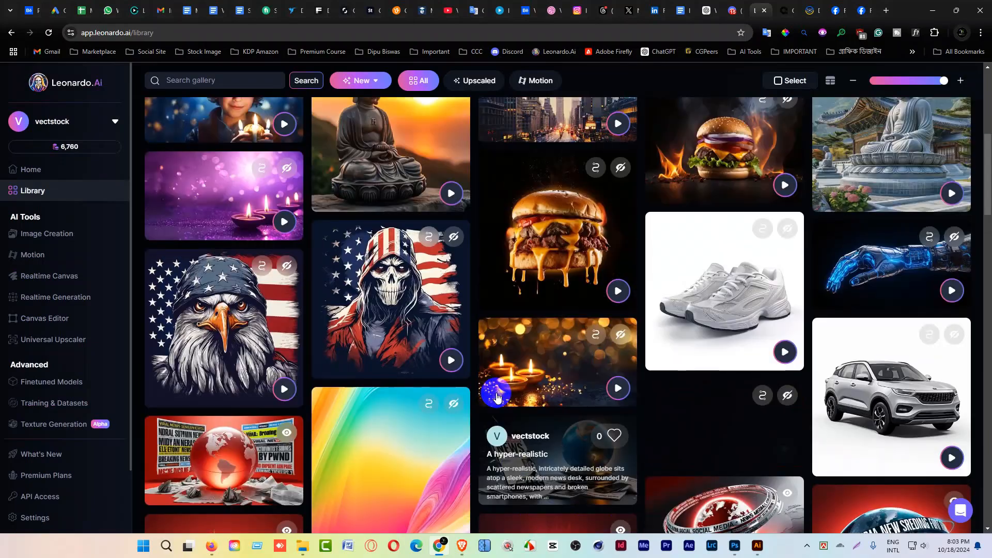
{"action": "scroll", "coordinate": [488, 437], "scroll_direction": "down", "scroll_amount": 5}
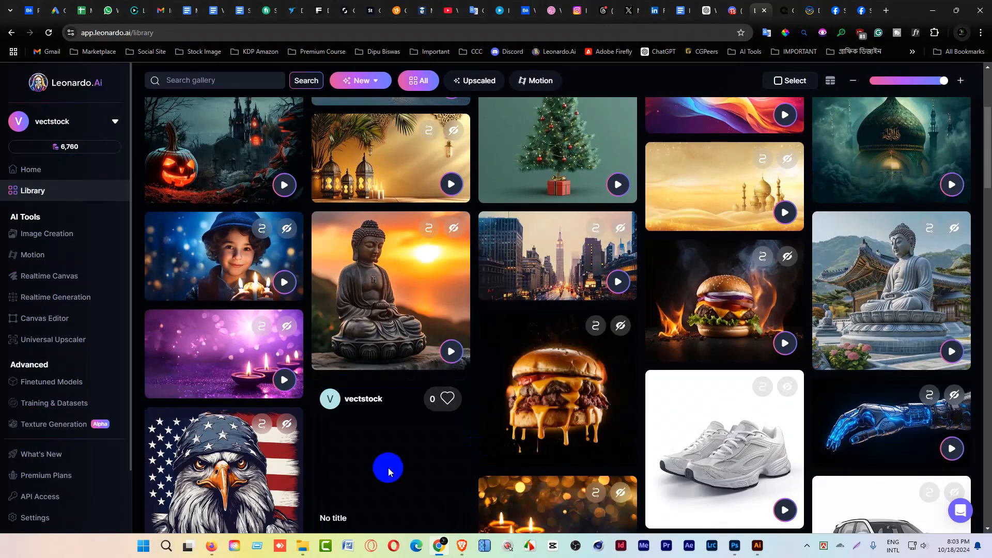
{"action": "scroll", "coordinate": [650, 339], "scroll_direction": "down", "scroll_amount": 2}
{"action": "scroll", "coordinate": [710, 357], "scroll_direction": "up", "scroll_amount": 3}
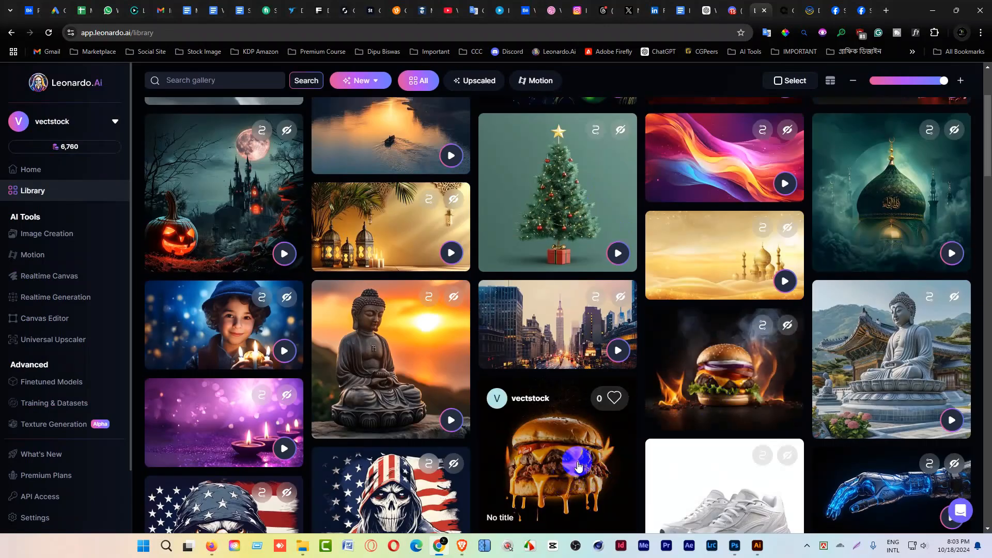
{"action": "left_click", "coordinate": [737, 371]}
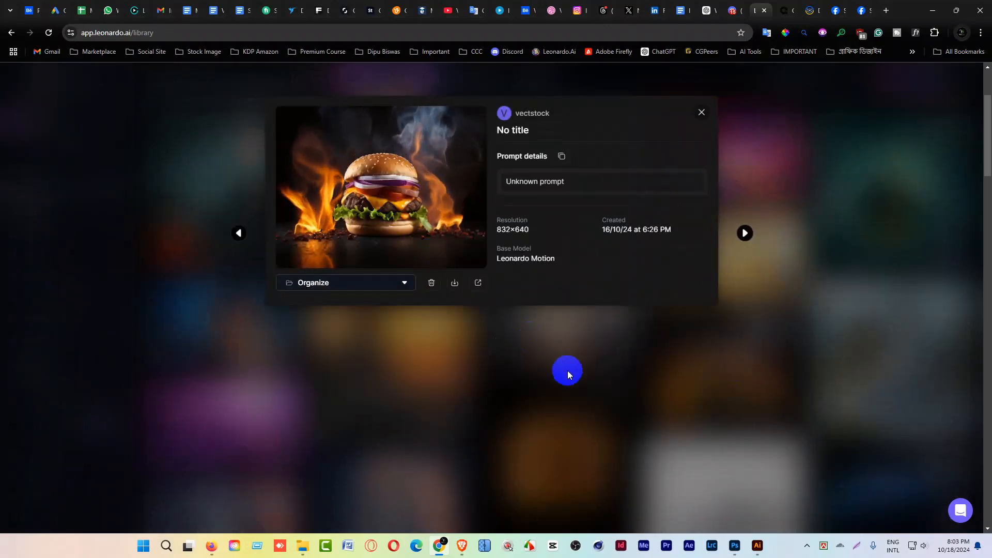
{"action": "left_click", "coordinate": [211, 172]}
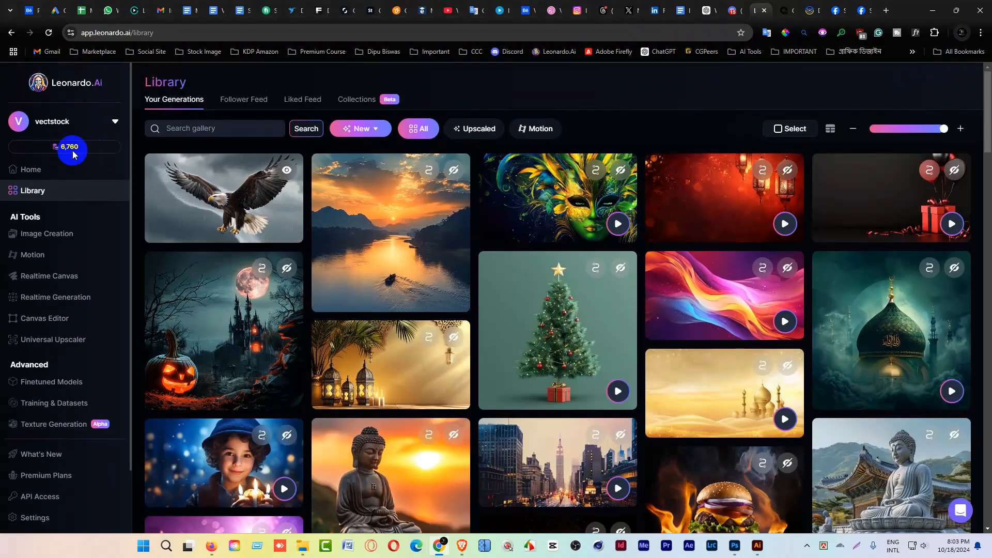
Return to Image Creation, play the eagle motion video and compare it with the still image below
{"action": "left_click", "coordinate": [44, 232]}
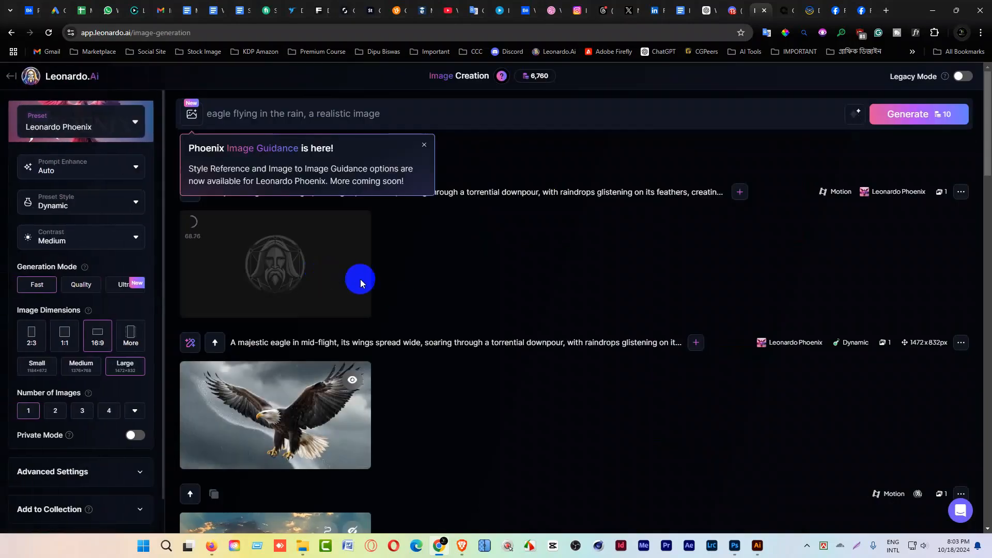
{"action": "left_click", "coordinate": [424, 146]}
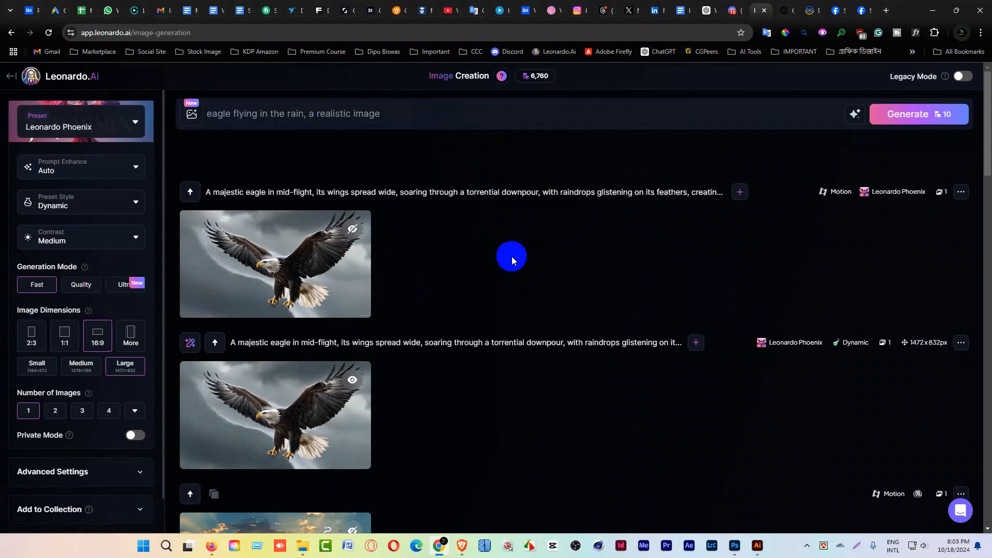
{"action": "mouse_move", "coordinate": [250, 270]}
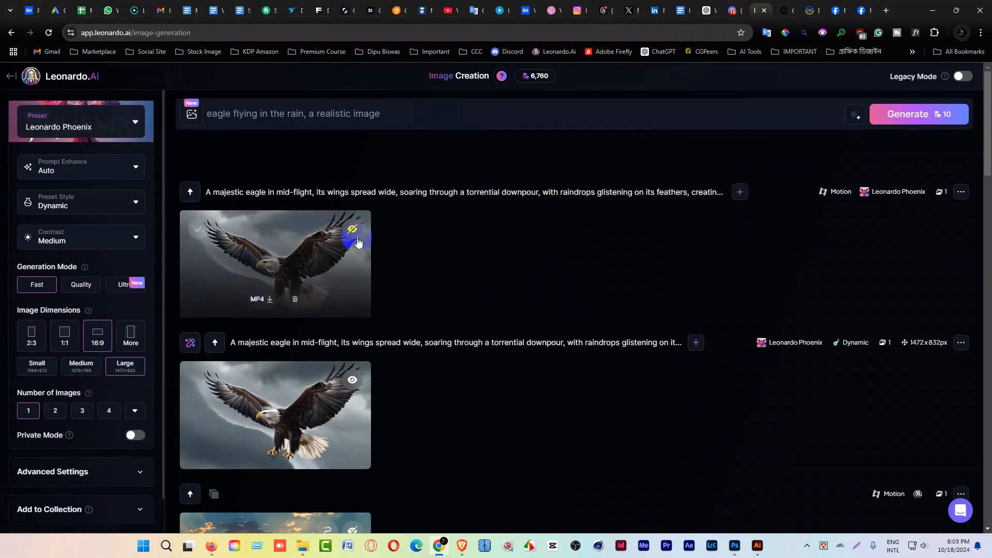
{"action": "left_click", "coordinate": [265, 267]}
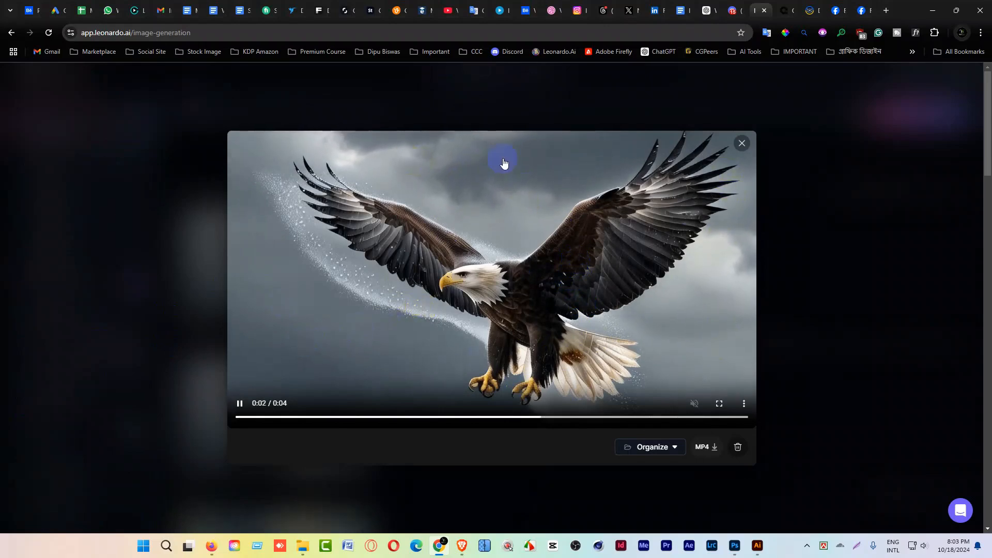
{"action": "left_click", "coordinate": [597, 97]}
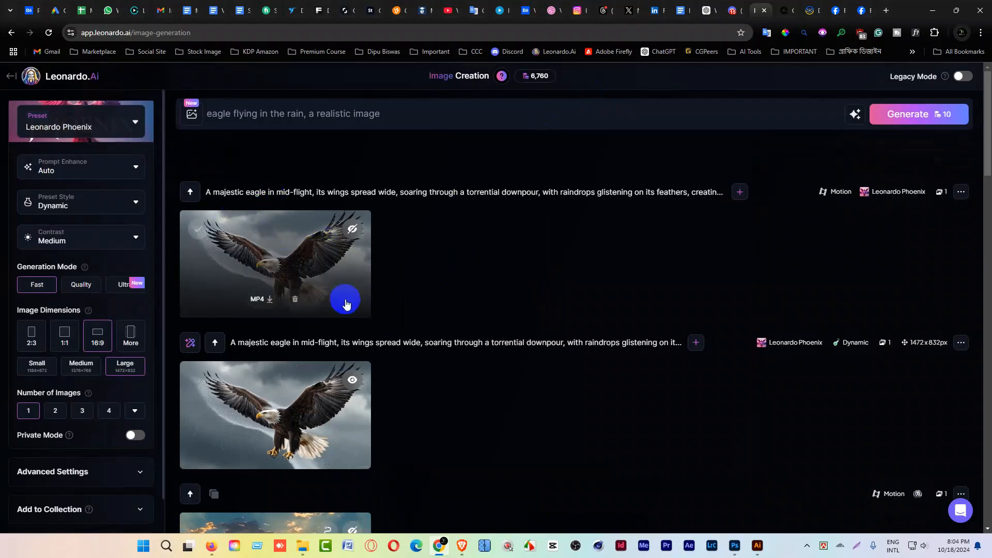
{"action": "scroll", "coordinate": [283, 304], "scroll_direction": "down", "scroll_amount": 1}
{"action": "scroll", "coordinate": [283, 304], "scroll_direction": "down", "scroll_amount": 2}
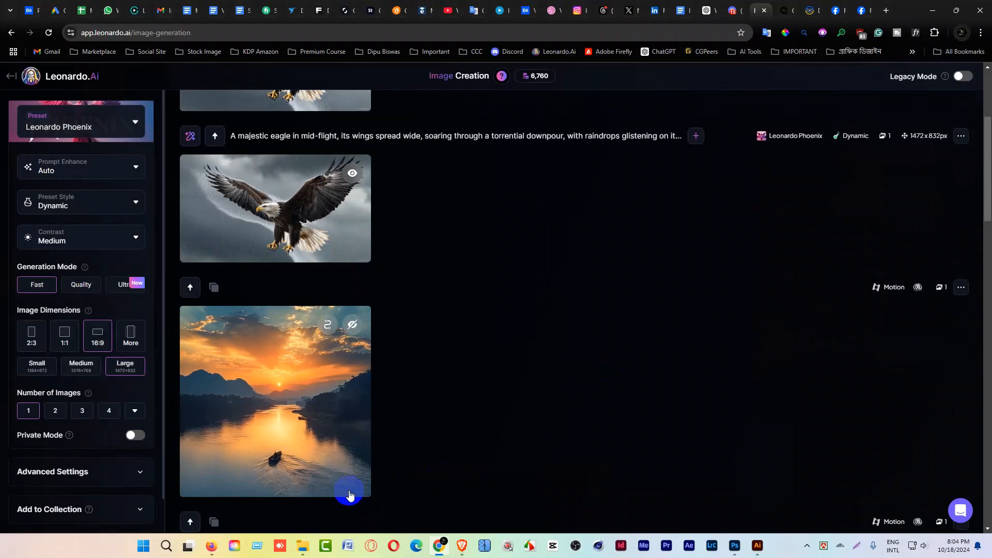
{"action": "scroll", "coordinate": [339, 259], "scroll_direction": "up", "scroll_amount": 3}
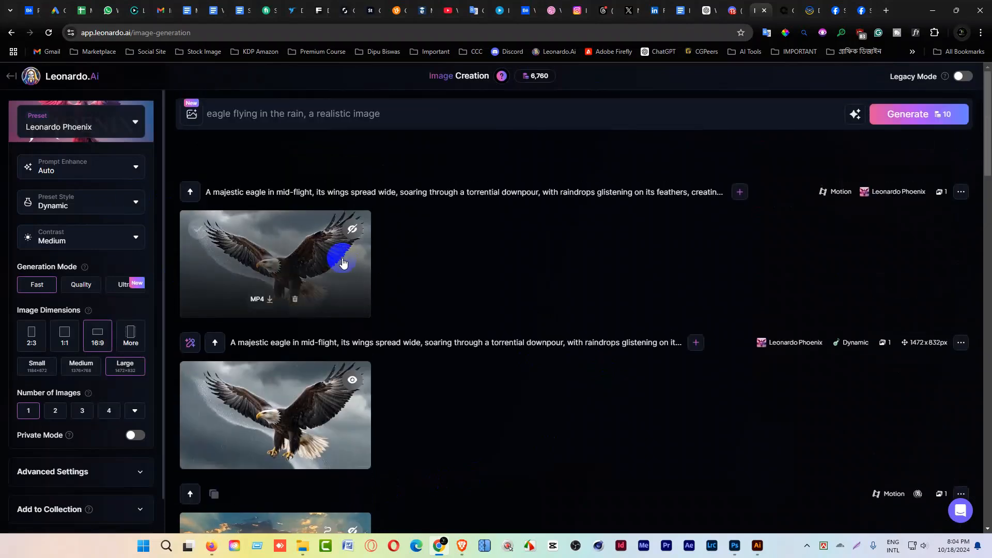
Generate a motion video from the "a_beautiful_scenery_river_and_boat" image uploaded from the Desktop's Video folder
{"action": "left_click", "coordinate": [66, 83]}
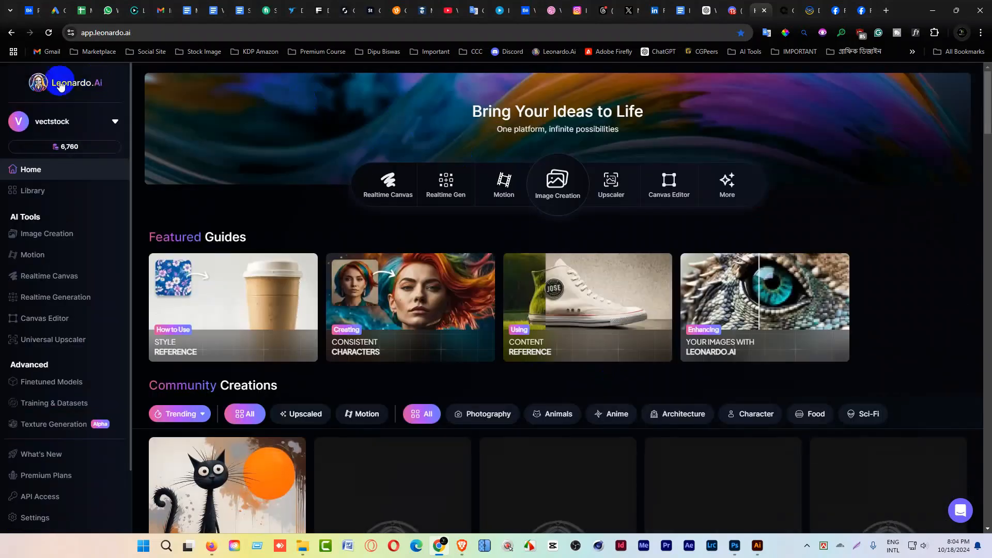
{"action": "left_click", "coordinate": [502, 186]}
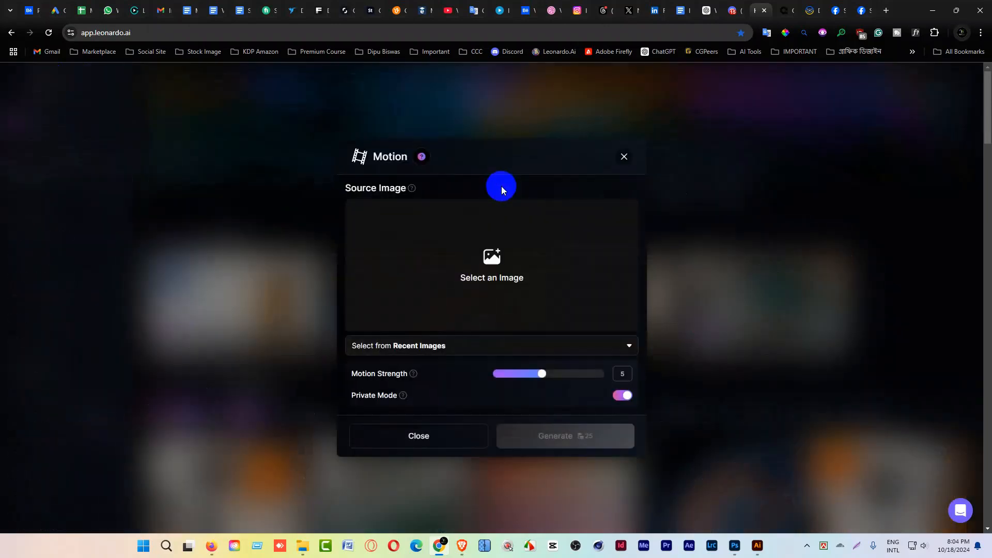
{"action": "left_click", "coordinate": [487, 270]}
{"action": "left_click", "coordinate": [290, 221]}
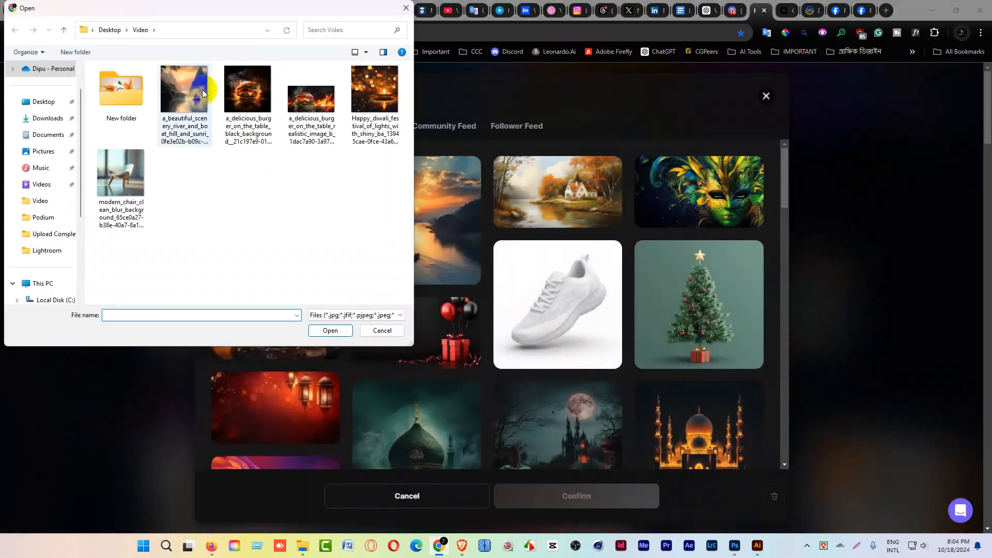
{"action": "left_click", "coordinate": [189, 92]}
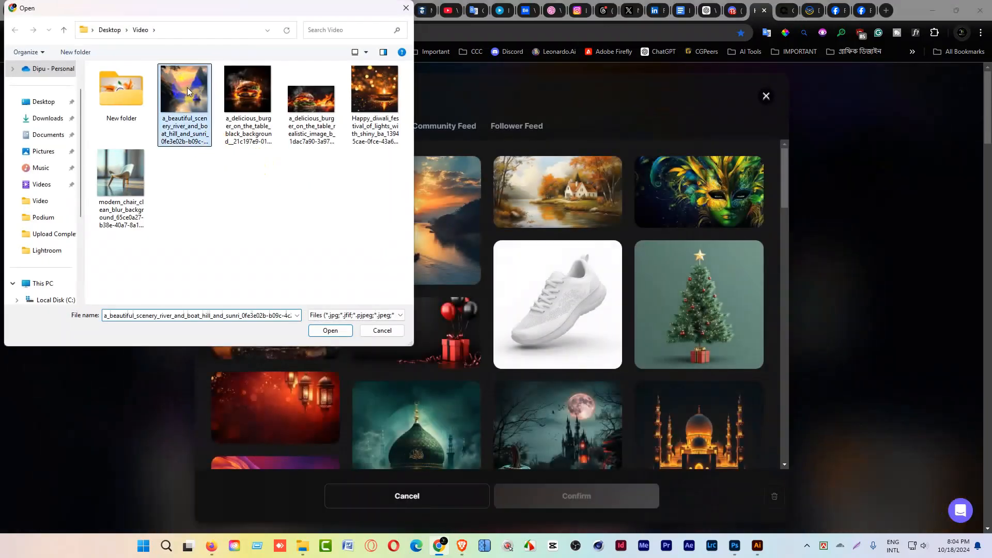
{"action": "left_click", "coordinate": [342, 333]}
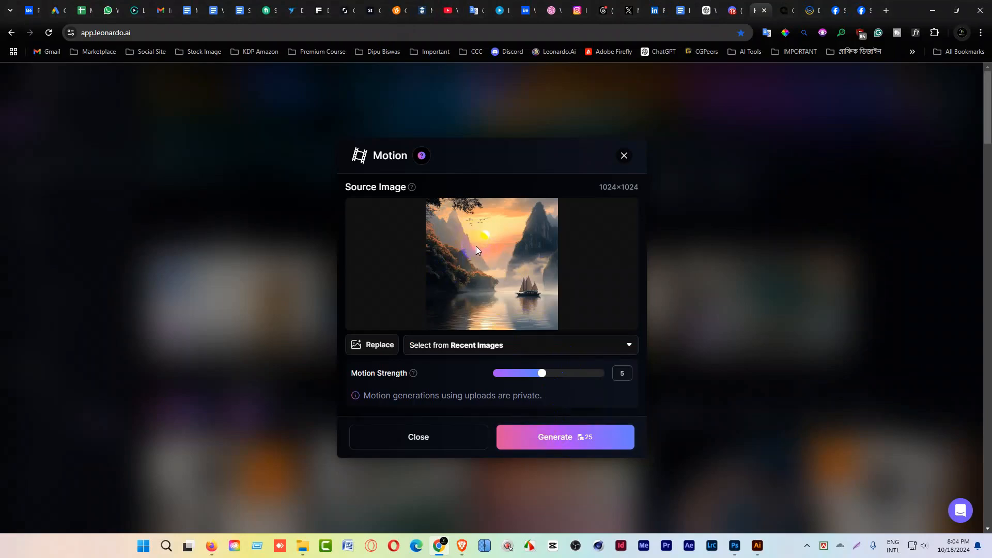
{"action": "left_click", "coordinate": [568, 439]}
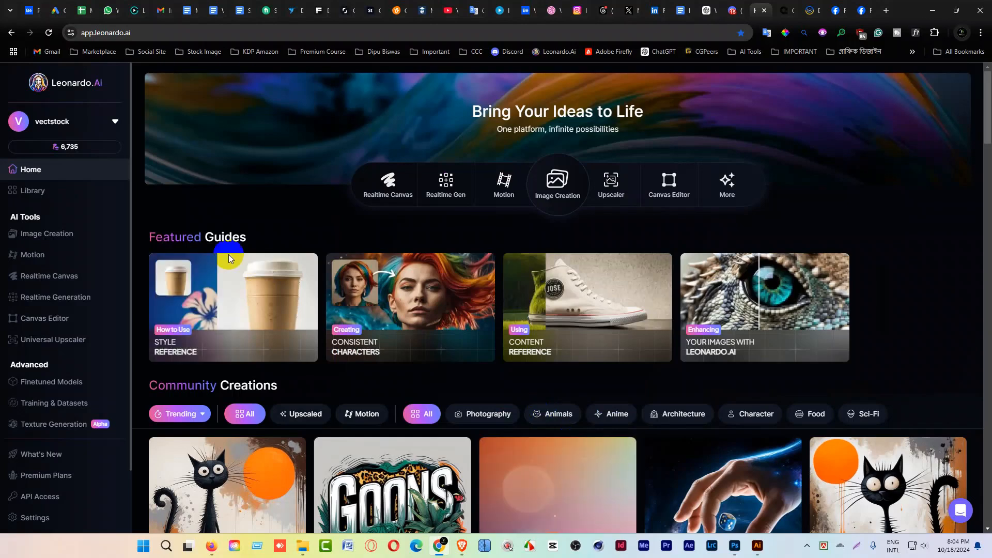
Generate a motion video from the "a_delicious_burger_on_the_table_black_background" image uploaded from the Desktop's Video folder
{"action": "left_click", "coordinate": [49, 242]}
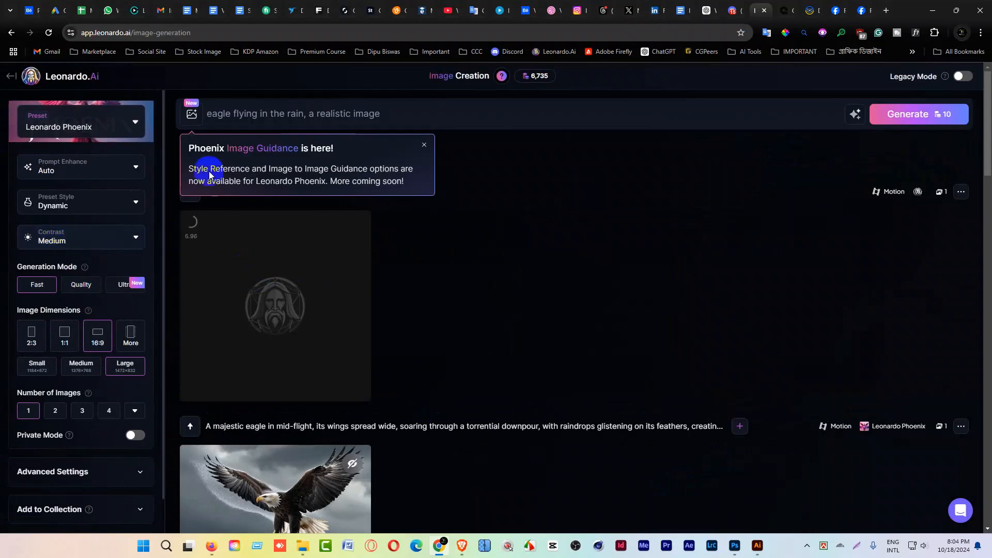
{"action": "left_click", "coordinate": [59, 76]}
{"action": "left_click", "coordinate": [509, 182]}
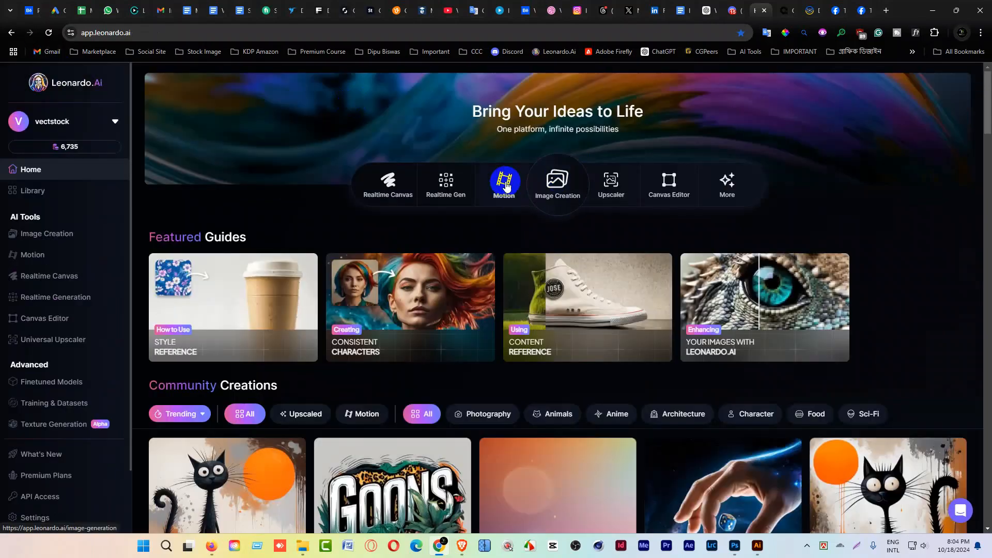
{"action": "left_click", "coordinate": [493, 262]}
{"action": "left_click", "coordinate": [283, 214]}
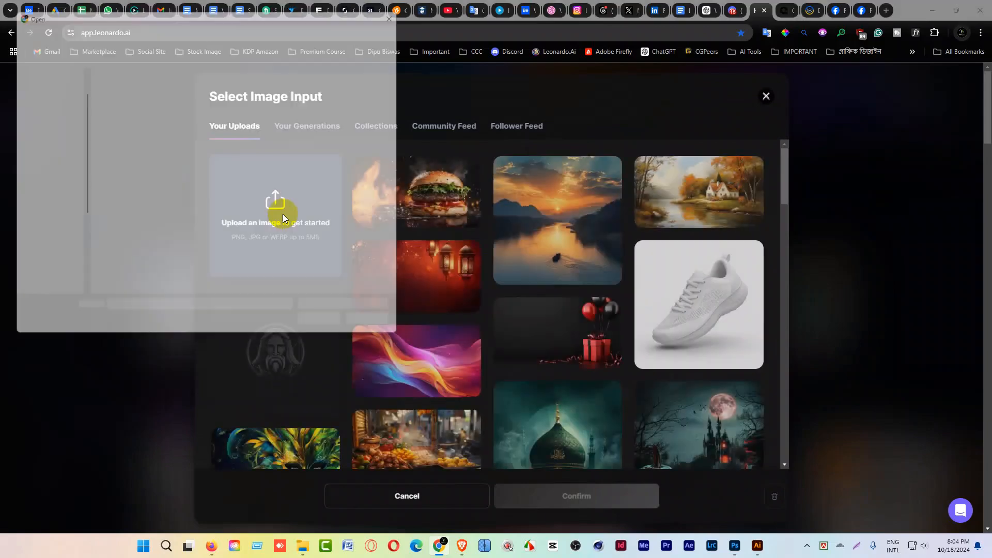
{"action": "left_click", "coordinate": [256, 92]}
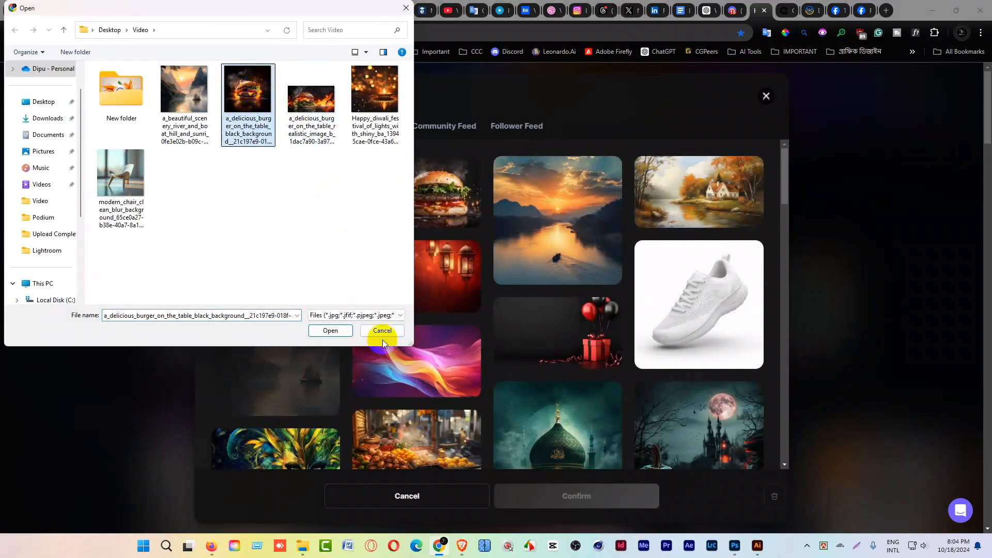
{"action": "left_click", "coordinate": [330, 330]}
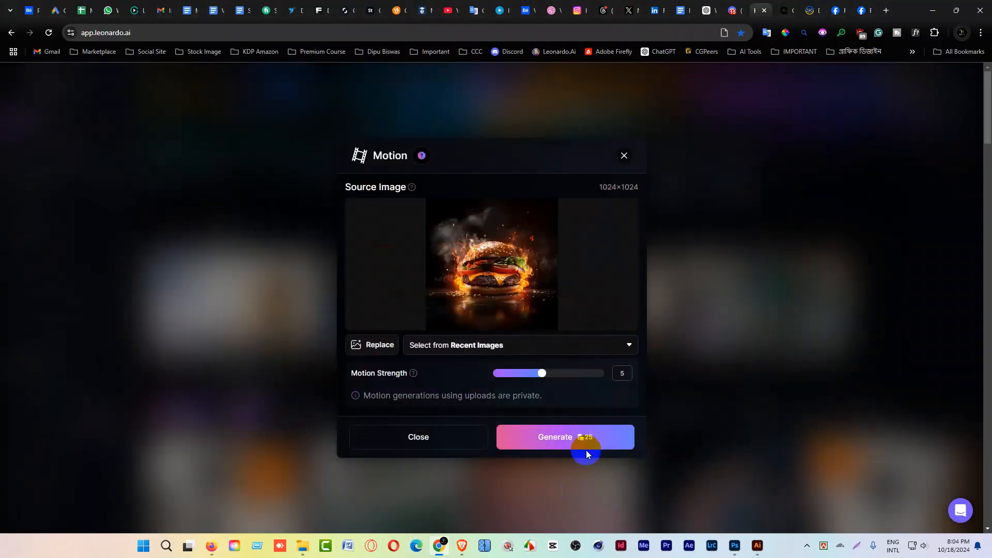
{"action": "left_click", "coordinate": [583, 440]}
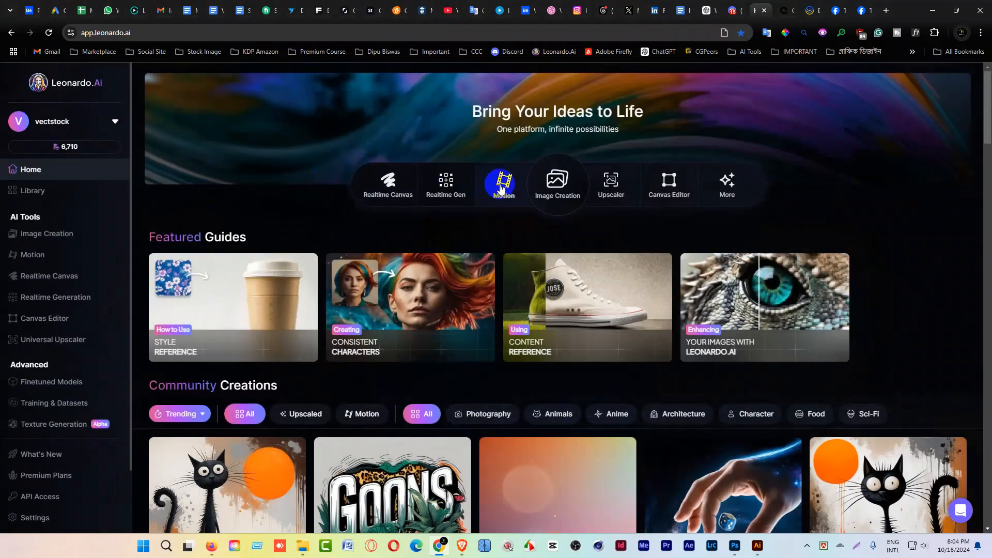
Generate a motion video from the uploaded "a_delicious_burger_on_the_table_realistic_image" file in the Desktop's Video folder
{"action": "left_click", "coordinate": [501, 182]}
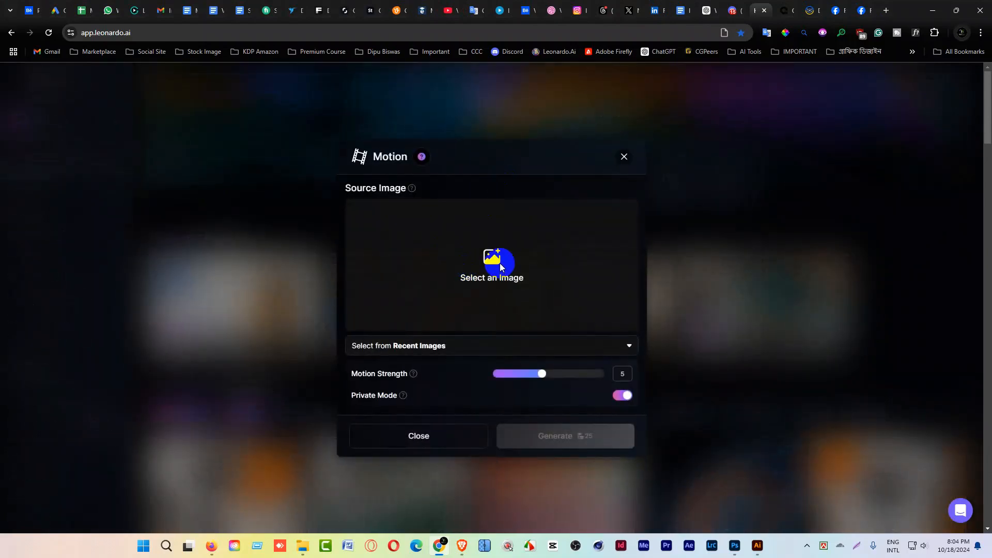
{"action": "left_click", "coordinate": [500, 262]}
{"action": "left_click", "coordinate": [239, 189]}
{"action": "left_click", "coordinate": [310, 96]}
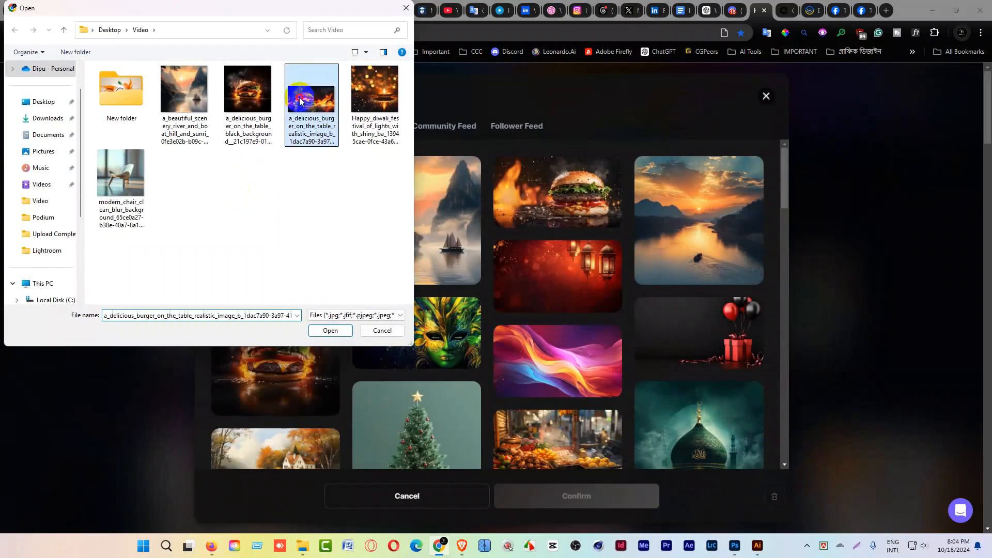
{"action": "left_click", "coordinate": [330, 331]}
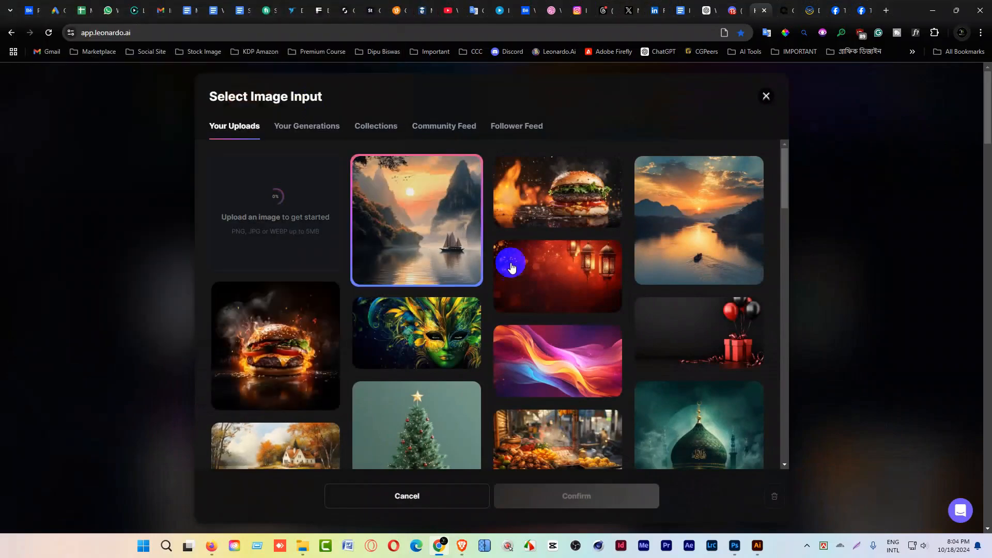
{"action": "left_click", "coordinate": [586, 480]}
{"action": "left_click", "coordinate": [573, 437]}
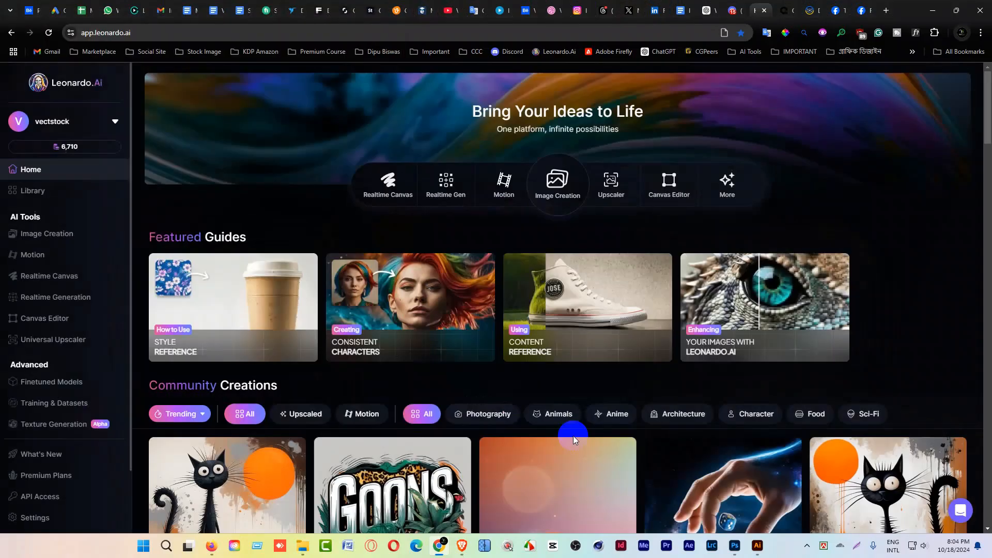
Upload the "Happy_diwali_festival_of_lights" image from the Desktop's Video folder and generate a motion video from it
{"action": "left_click", "coordinate": [506, 189]}
{"action": "left_click", "coordinate": [458, 262]}
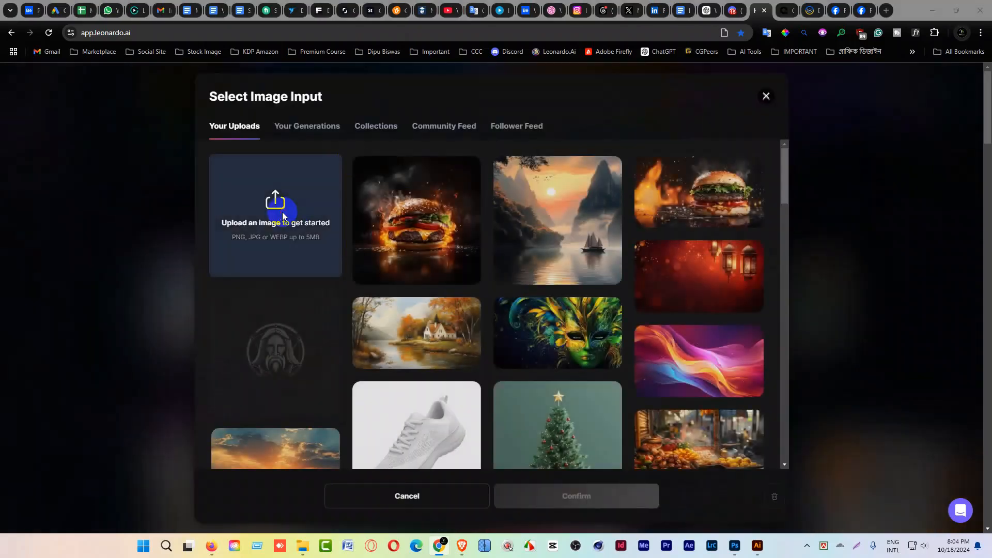
{"action": "left_click", "coordinate": [280, 210]}
{"action": "double_click", "coordinate": [366, 104]}
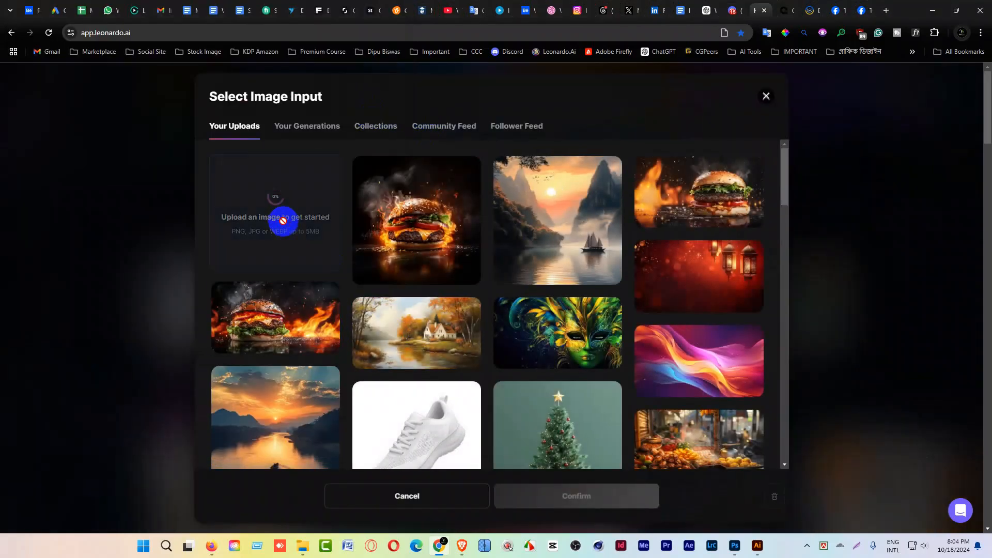
{"action": "left_click", "coordinate": [581, 486]}
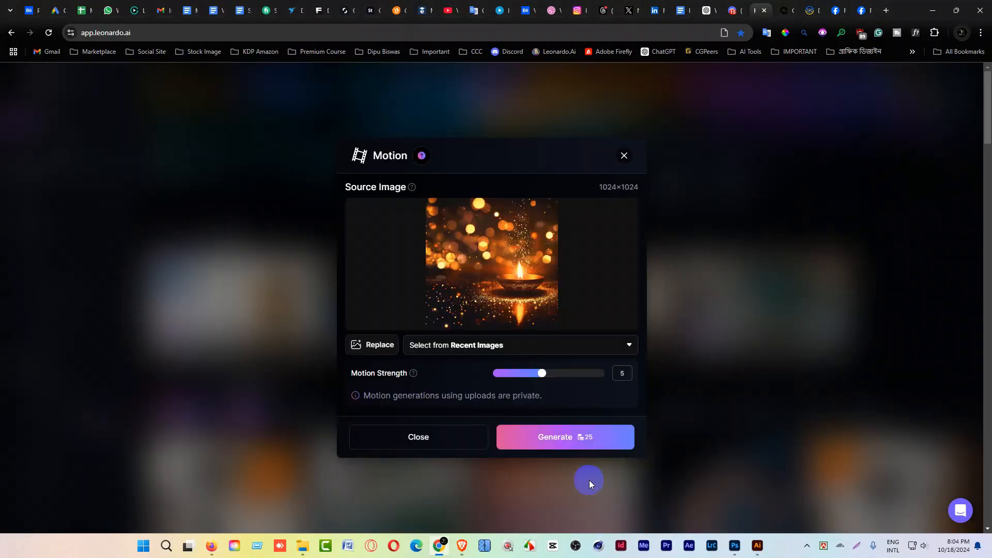
{"action": "left_click", "coordinate": [563, 436]}
Upload the "modern_chair_clean_blur_background" image from the Desktop's Video folder and generate a motion video from it
{"action": "left_click", "coordinate": [488, 182]}
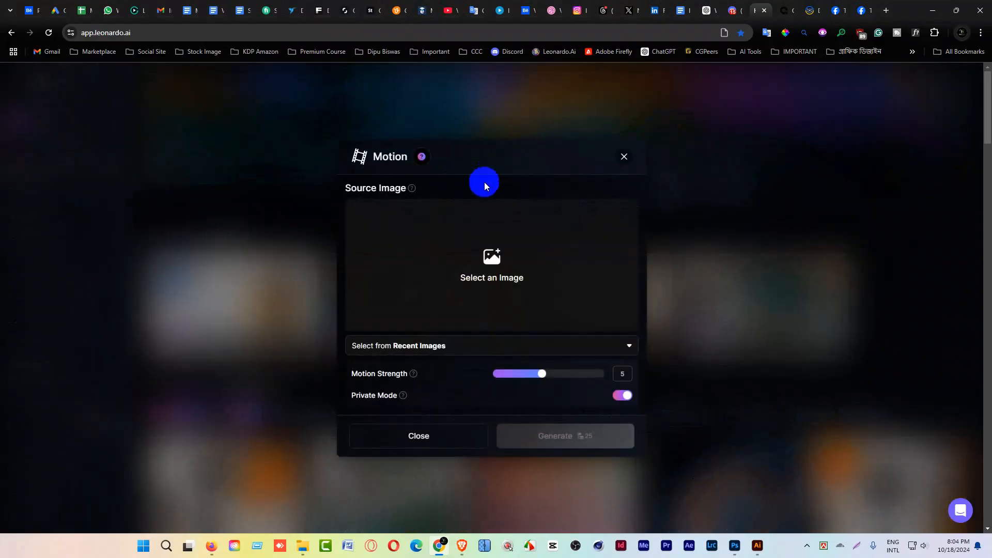
{"action": "left_click", "coordinate": [456, 274]}
{"action": "left_click", "coordinate": [248, 189]}
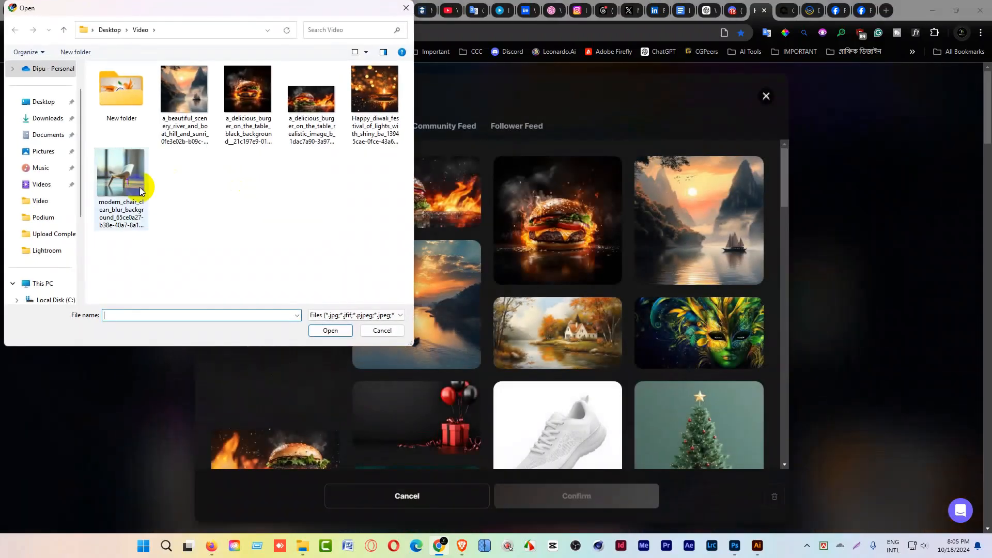
{"action": "double_click", "coordinate": [116, 180]}
{"action": "left_click", "coordinate": [548, 410]}
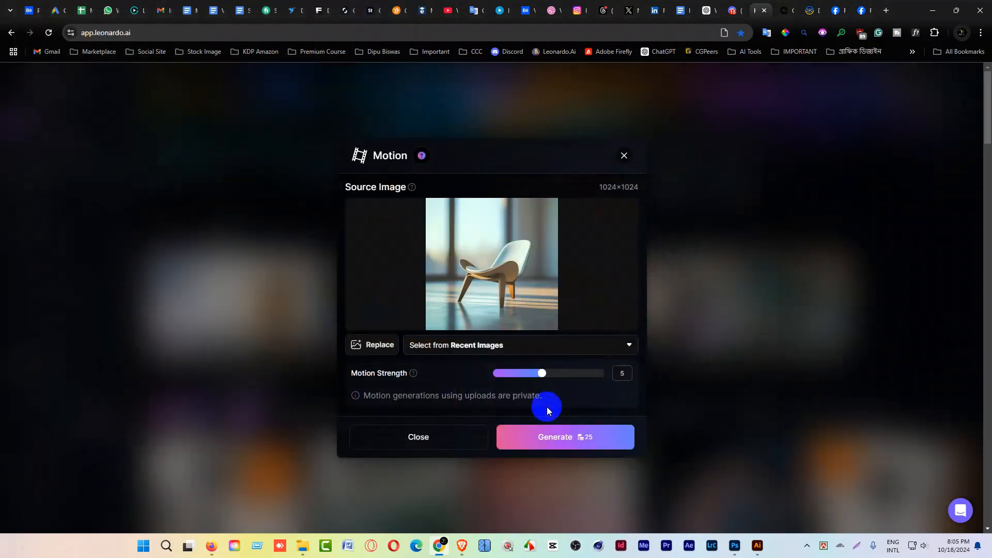
{"action": "left_click", "coordinate": [567, 438]}
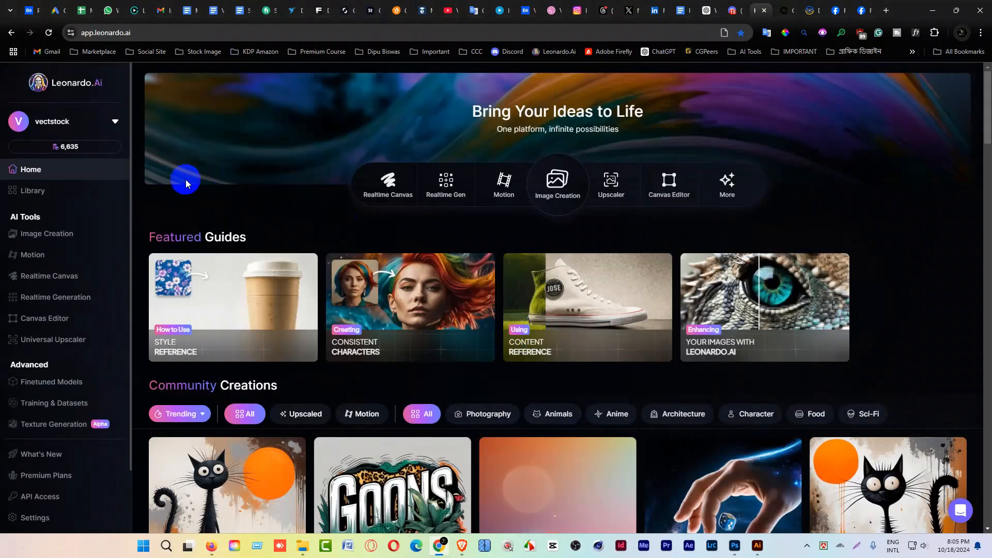
Go to Image Creation, dismiss the Phoenix Image Guidance notice and view the motion video of the burger on a black background
{"action": "left_click", "coordinate": [65, 236]}
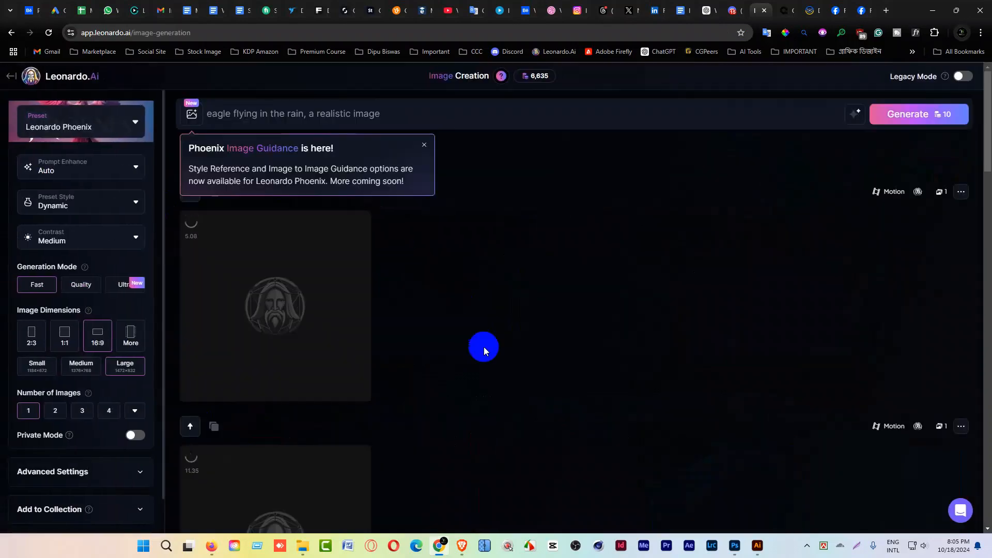
{"action": "left_click", "coordinate": [424, 149]}
{"action": "scroll", "coordinate": [556, 377], "scroll_direction": "down", "scroll_amount": 5}
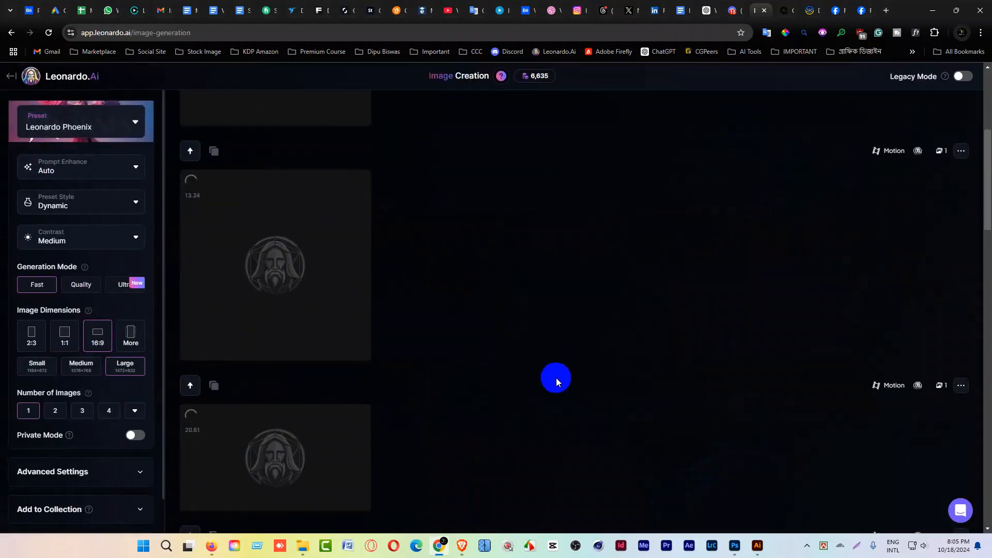
{"action": "scroll", "coordinate": [556, 376], "scroll_direction": "down", "scroll_amount": 5}
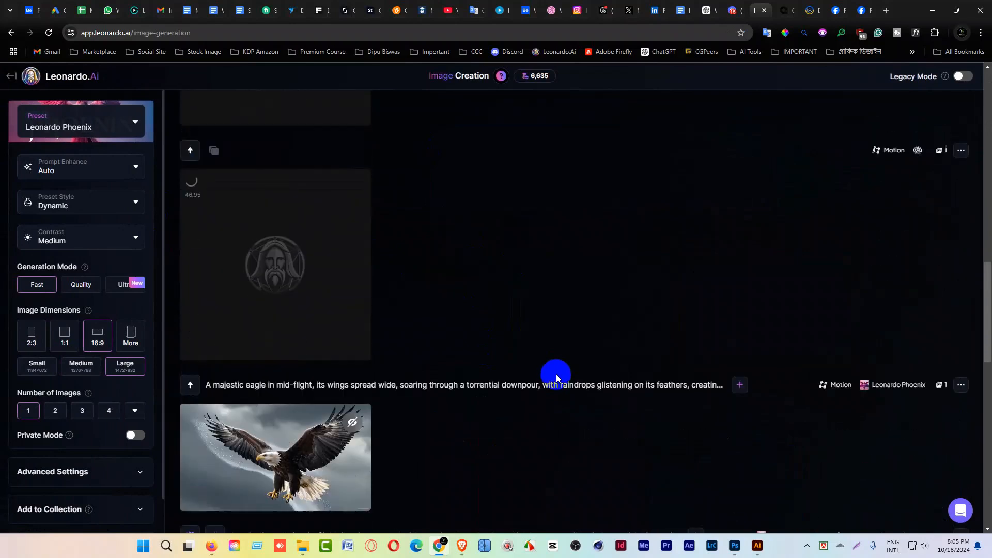
{"action": "scroll", "coordinate": [556, 374], "scroll_direction": "up", "scroll_amount": 1}
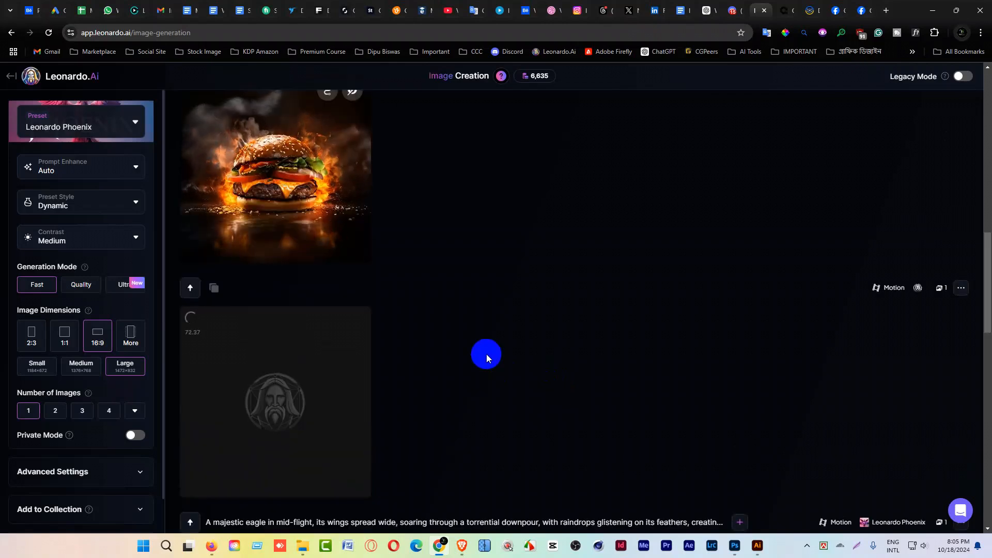
{"action": "scroll", "coordinate": [485, 354], "scroll_direction": "up", "scroll_amount": 1}
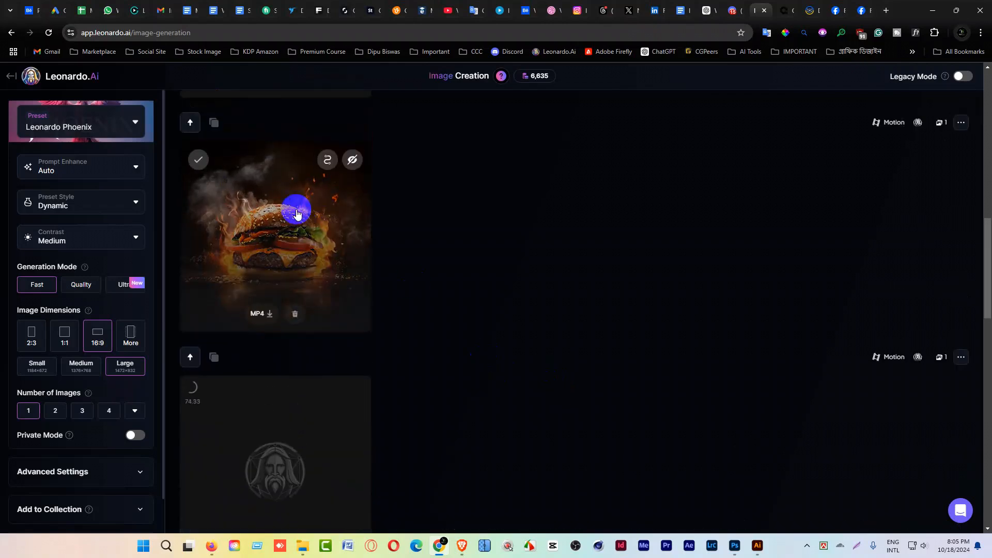
{"action": "left_click", "coordinate": [279, 227]}
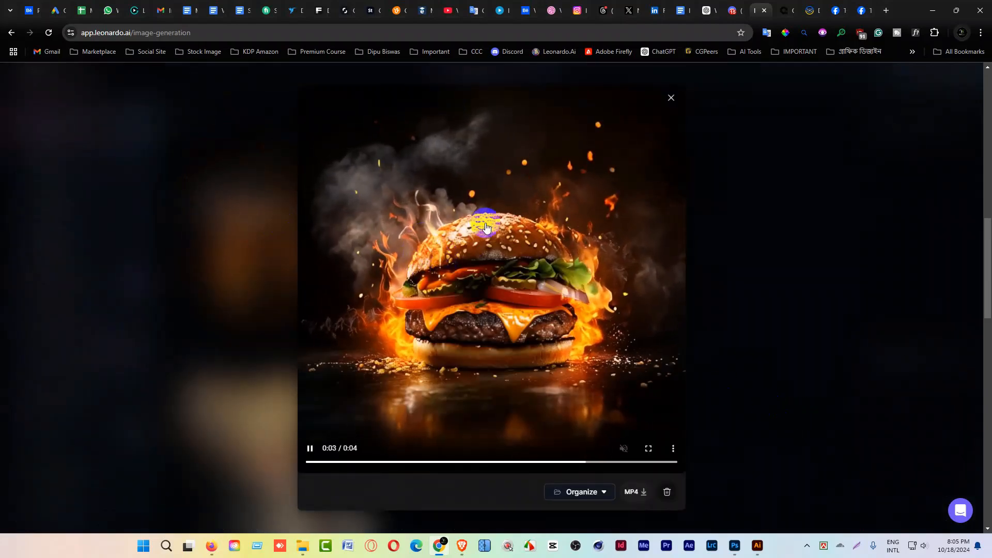
{"action": "left_click", "coordinate": [742, 242]}
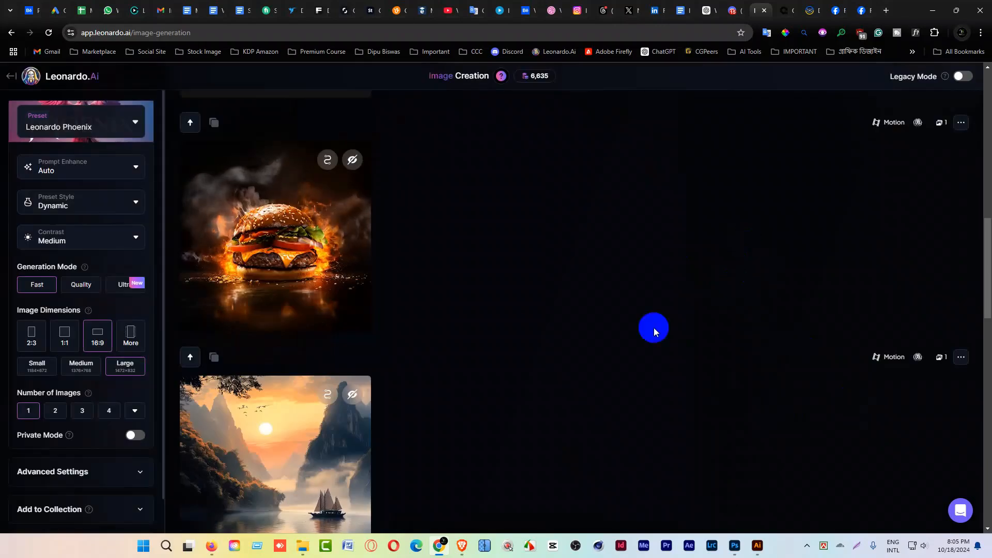
View the motion video of the river and sailing boat and download it as MP4
{"action": "scroll", "coordinate": [519, 336], "scroll_direction": "down", "scroll_amount": 3}
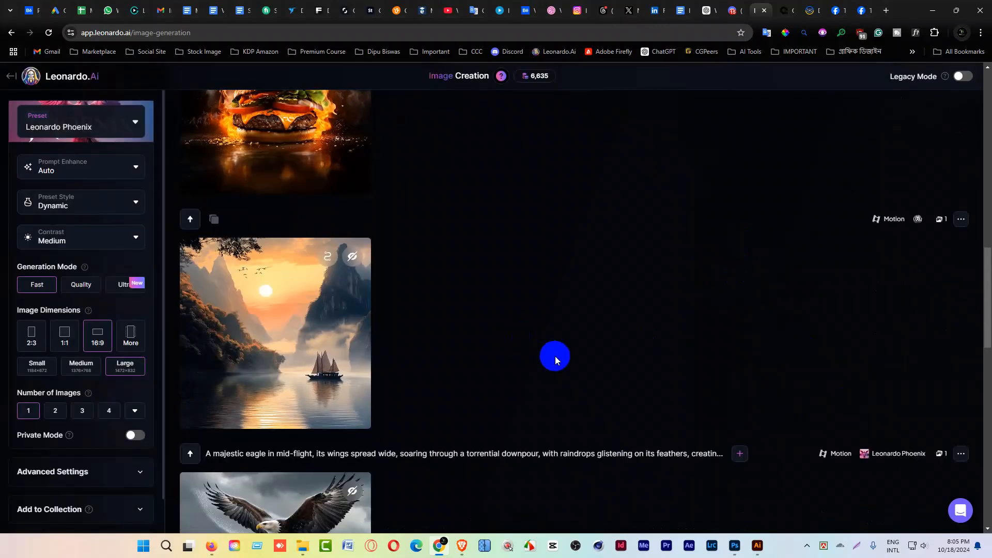
{"action": "left_click", "coordinate": [264, 336]}
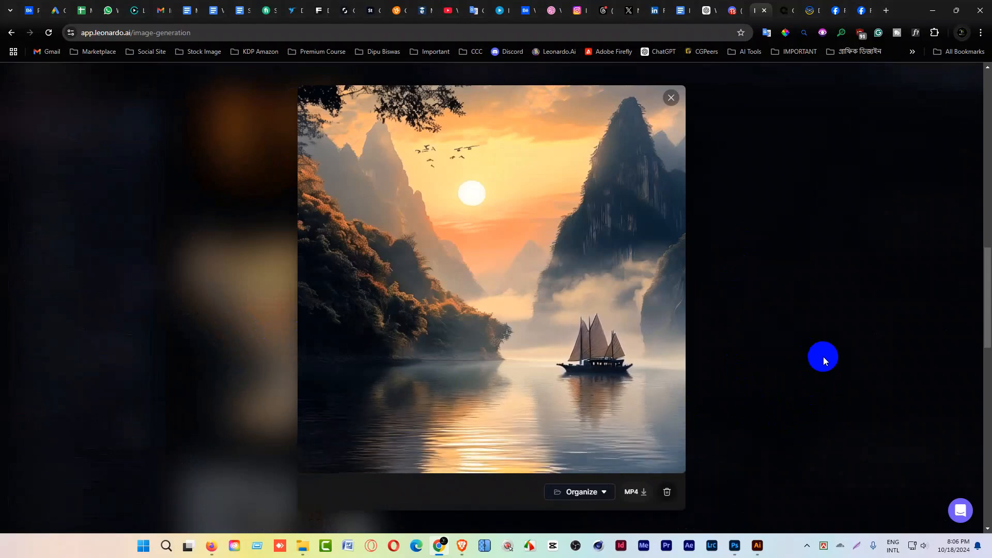
{"action": "left_click", "coordinate": [823, 360]}
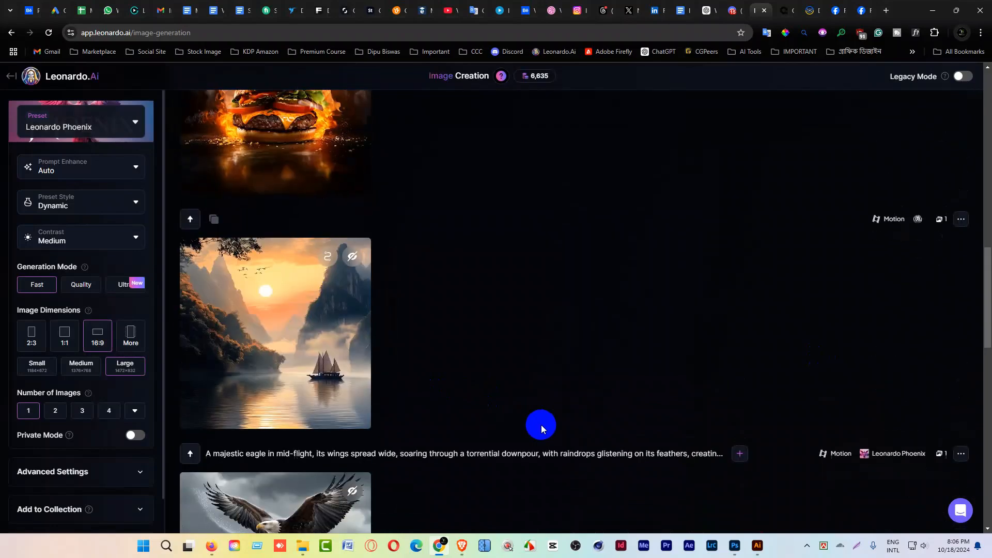
{"action": "scroll", "coordinate": [542, 425], "scroll_direction": "down", "scroll_amount": 3}
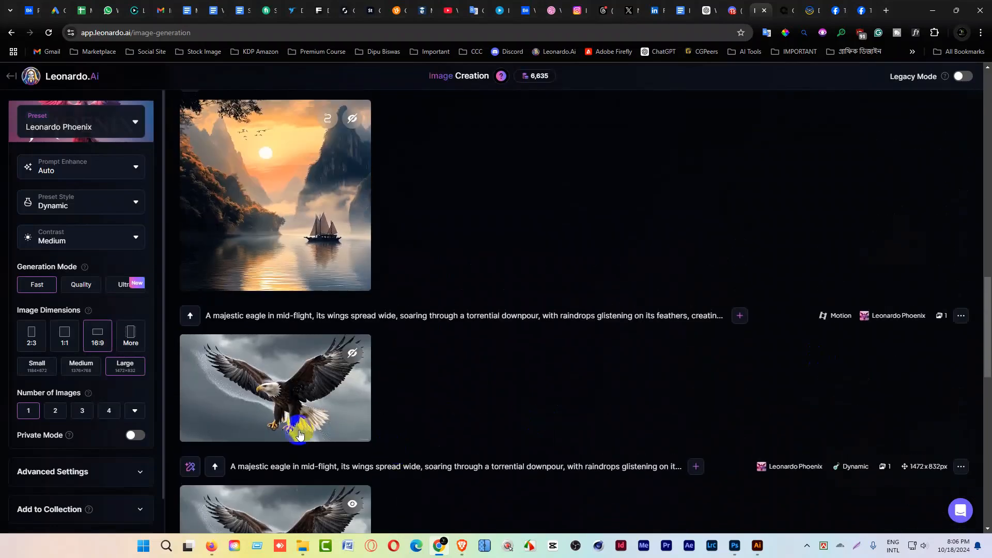
{"action": "scroll", "coordinate": [255, 335], "scroll_direction": "up", "scroll_amount": 1}
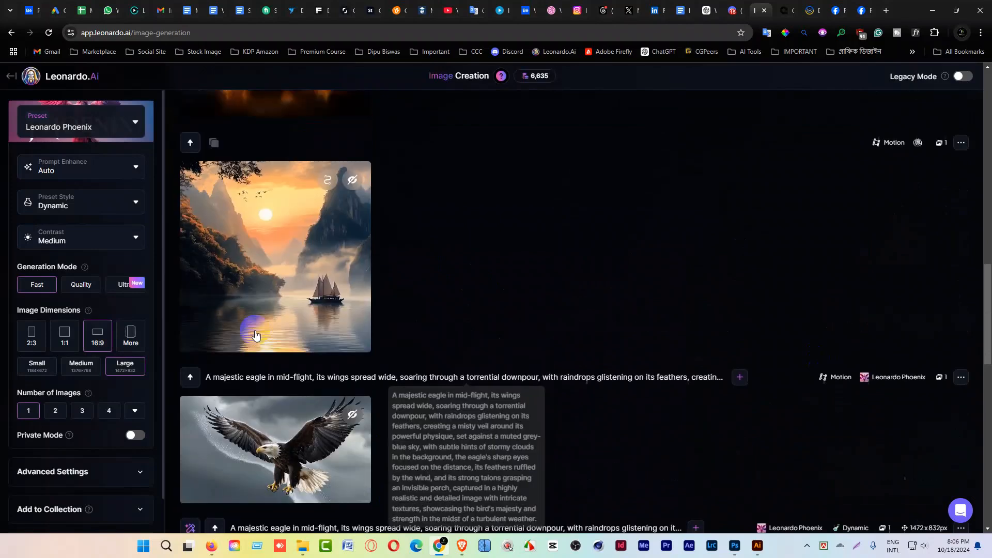
{"action": "left_click", "coordinate": [253, 348]}
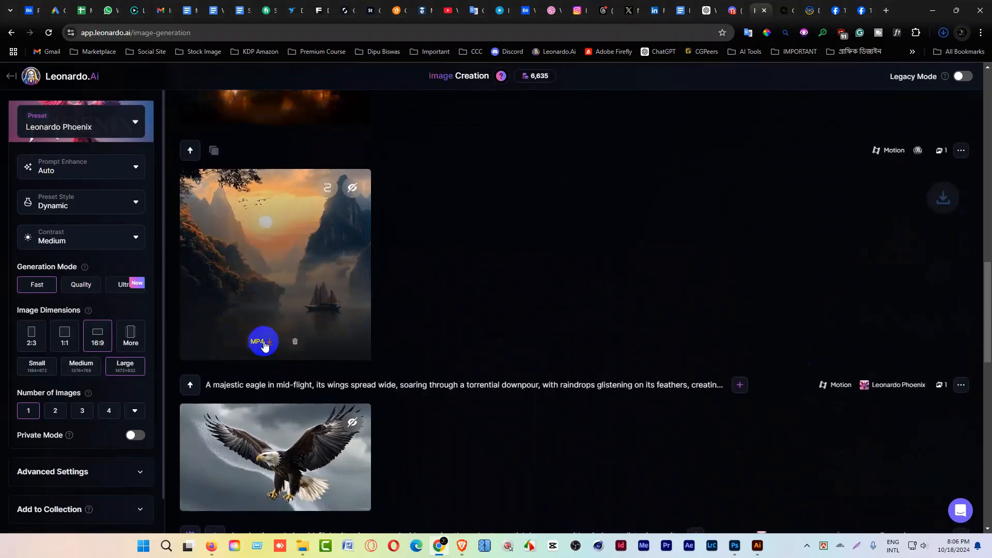
Delete the motion video of the flaming burger on a black background
{"action": "scroll", "coordinate": [458, 386], "scroll_direction": "up", "scroll_amount": 4}
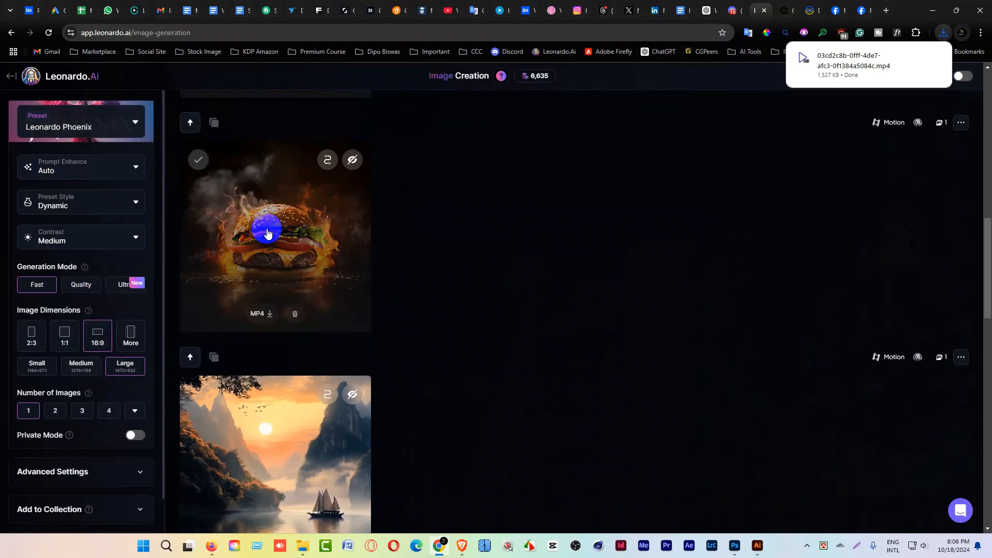
{"action": "left_click", "coordinate": [293, 317]}
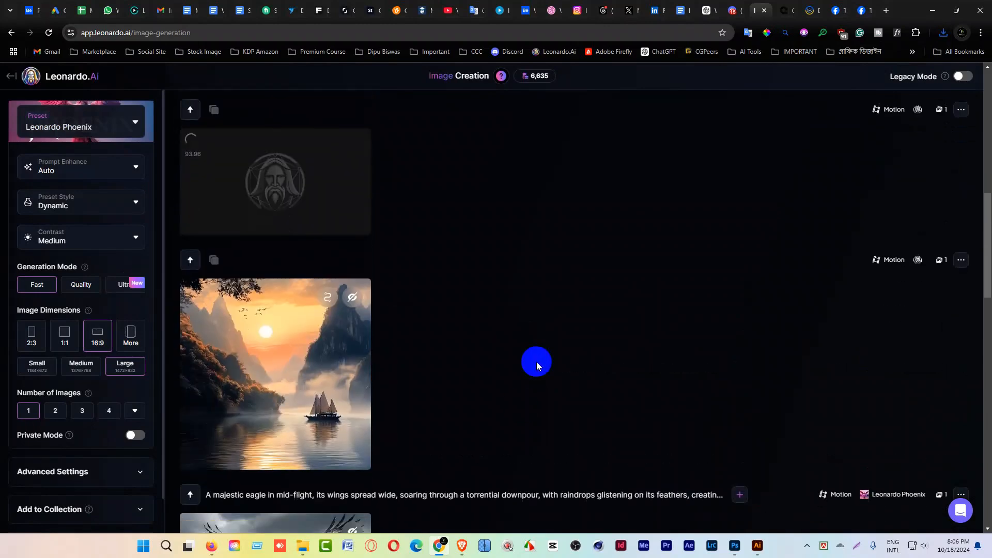
Look through the list of motion generations for newly finished videos
{"action": "mouse_move", "coordinate": [297, 396]}
{"action": "scroll", "coordinate": [310, 386], "scroll_direction": "down", "scroll_amount": 10}
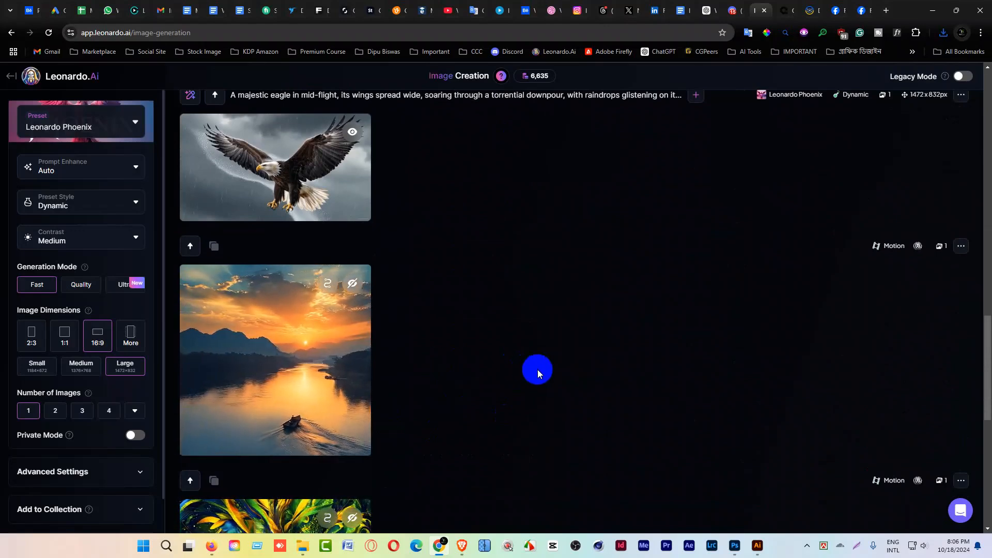
{"action": "scroll", "coordinate": [537, 370], "scroll_direction": "up", "scroll_amount": 8}
{"action": "scroll", "coordinate": [544, 379], "scroll_direction": "up", "scroll_amount": 8}
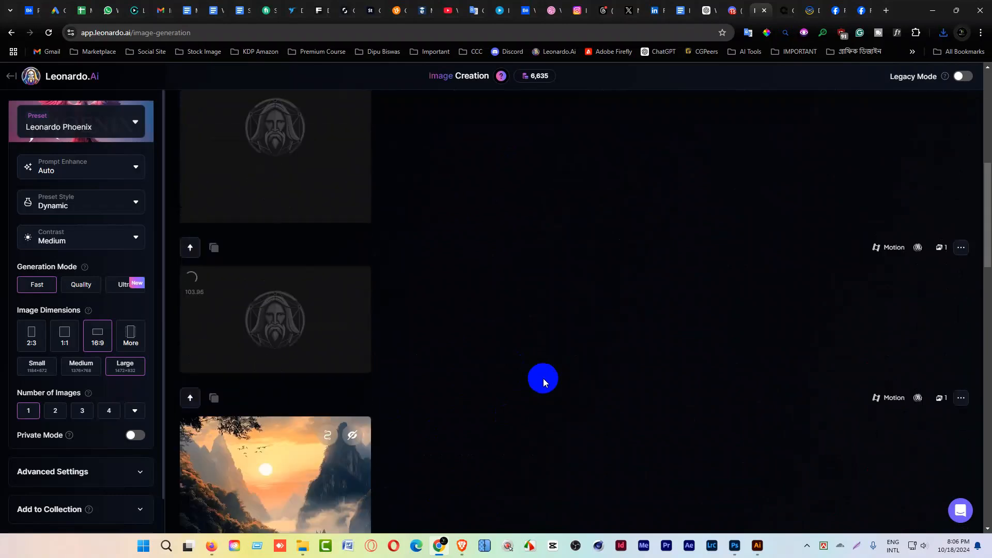
{"action": "scroll", "coordinate": [544, 383], "scroll_direction": "up", "scroll_amount": 1}
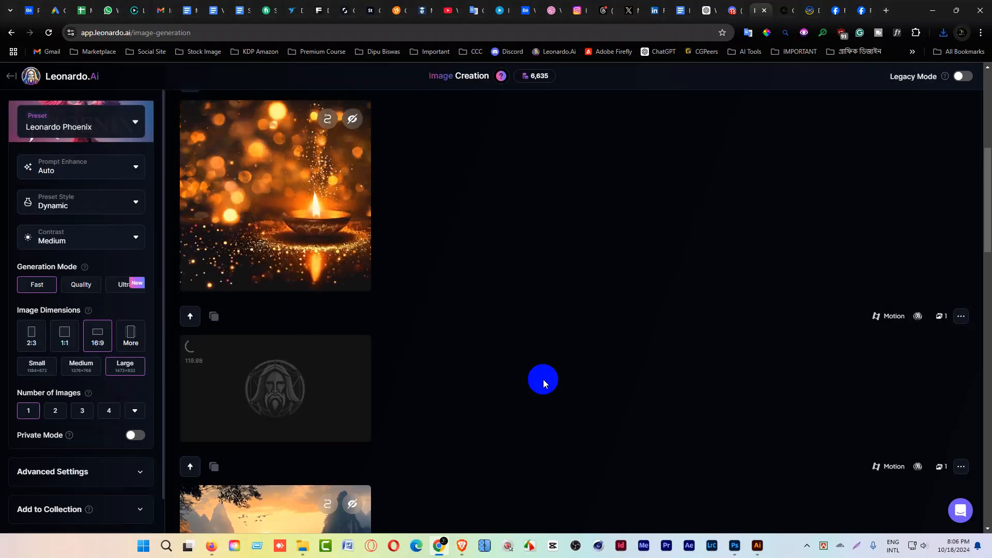
View the motion video of the burger with flames behind it and download it as MP4
{"action": "scroll", "coordinate": [539, 375], "scroll_direction": "up", "scroll_amount": 1}
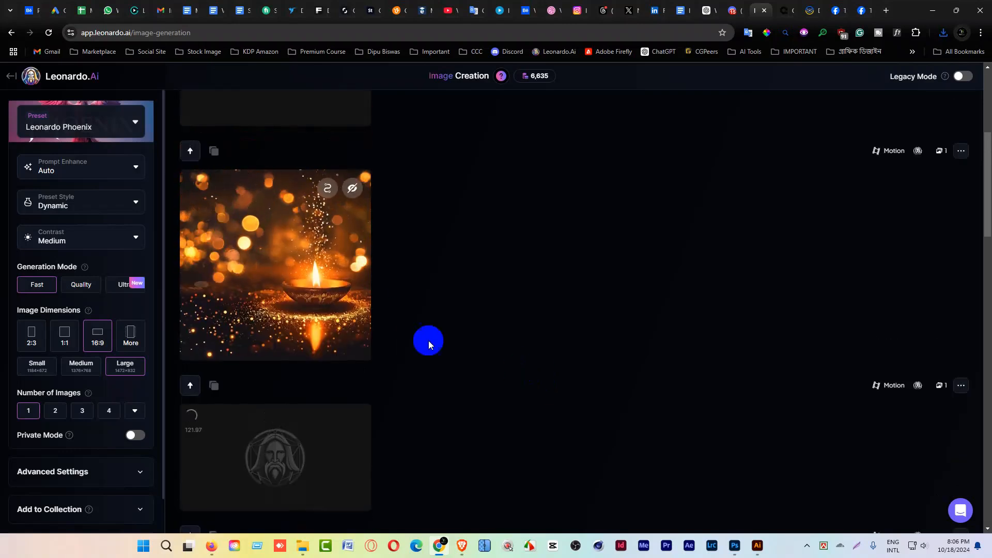
{"action": "mouse_move", "coordinate": [261, 223]}
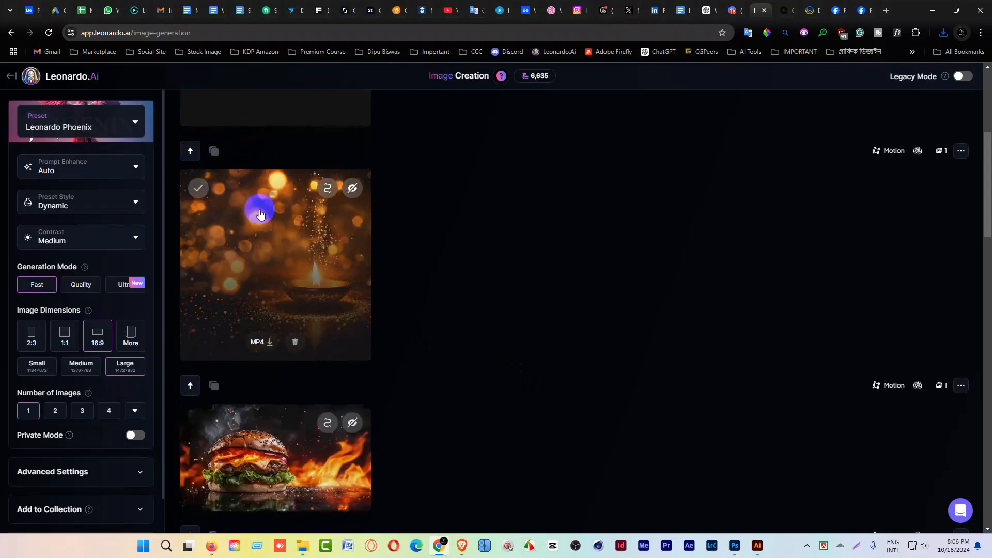
{"action": "scroll", "coordinate": [568, 356], "scroll_direction": "down", "scroll_amount": 2}
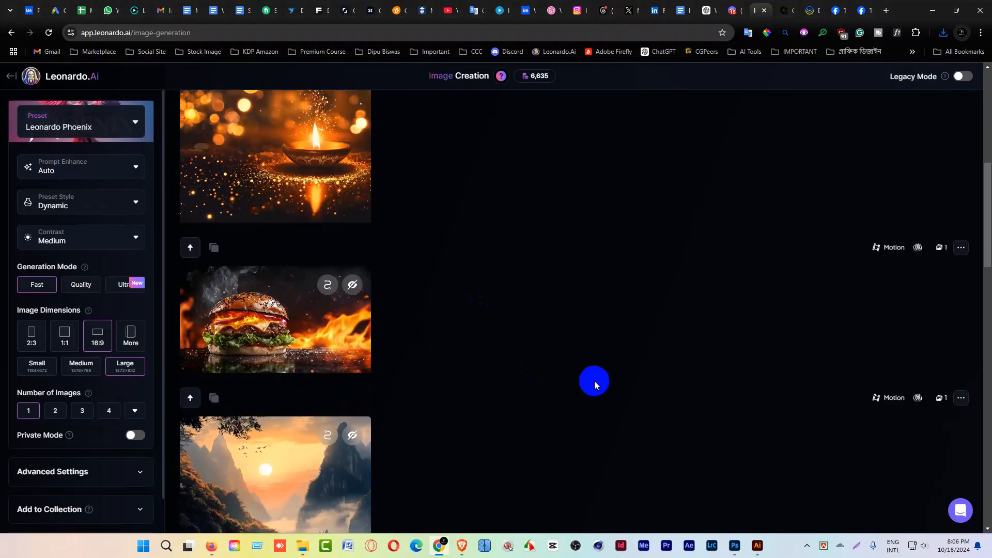
{"action": "left_click", "coordinate": [256, 317]}
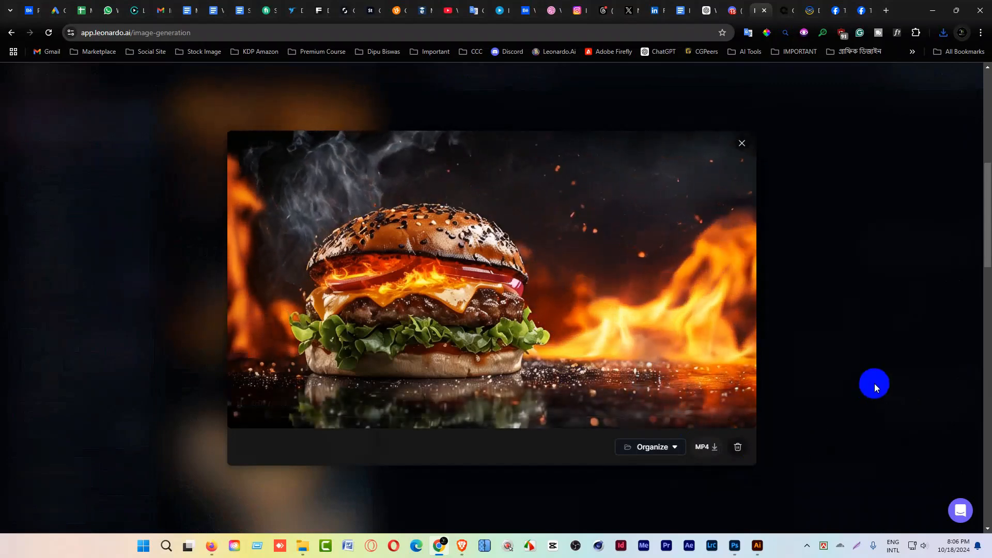
{"action": "left_click", "coordinate": [851, 316]}
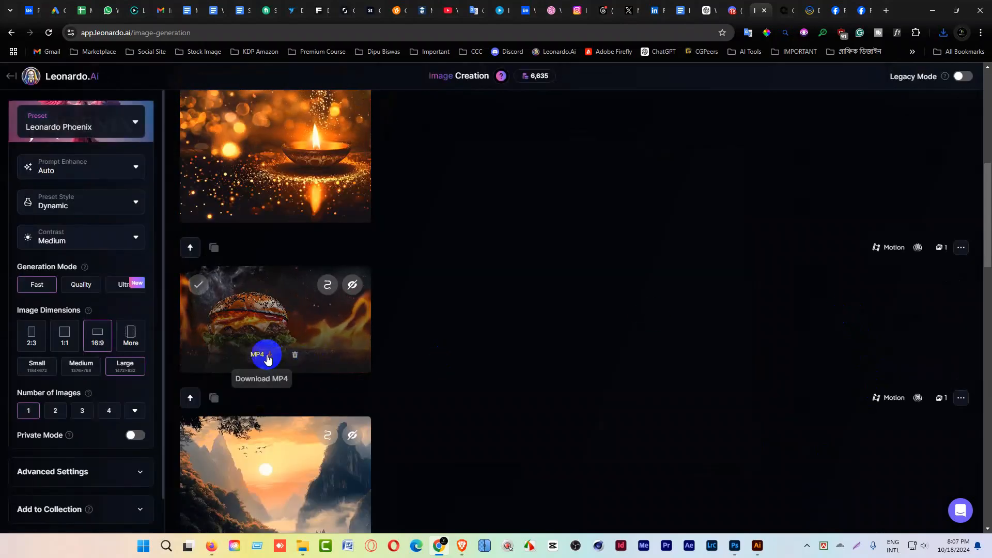
{"action": "left_click", "coordinate": [267, 356]}
Generate a new motion video from the recently uploaded oil lamp image with motion strength 4
{"action": "scroll", "coordinate": [520, 451], "scroll_direction": "up", "scroll_amount": 3}
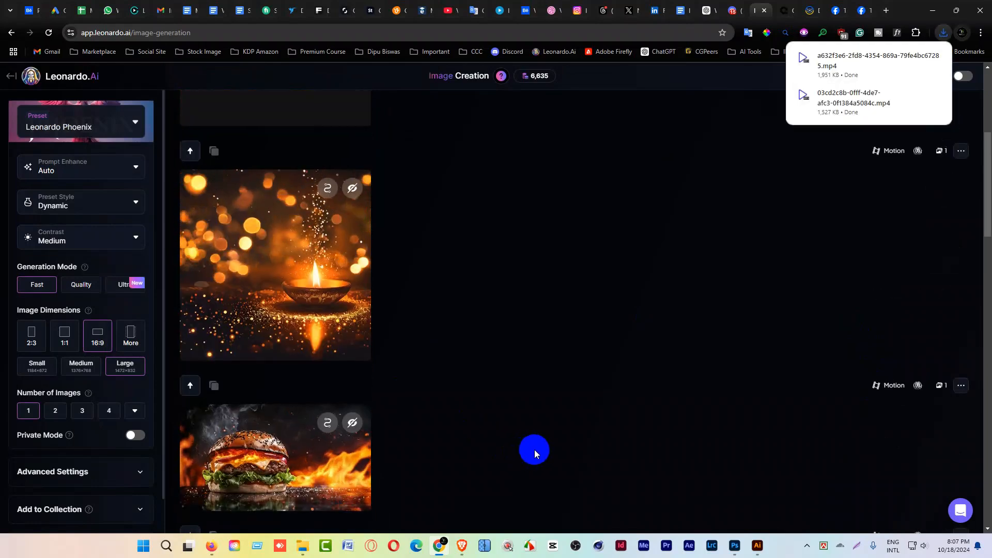
{"action": "mouse_move", "coordinate": [231, 226]}
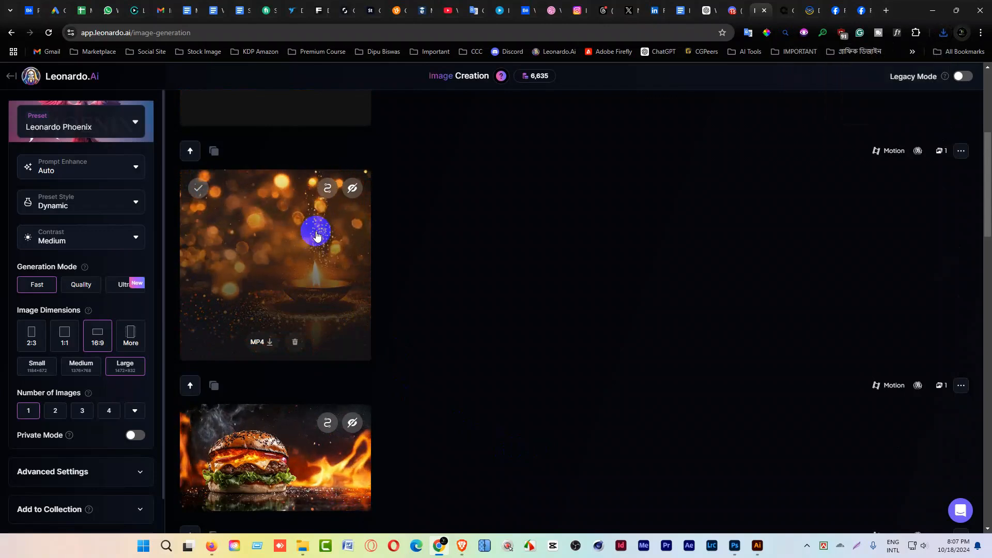
{"action": "scroll", "coordinate": [268, 268], "scroll_direction": "up", "scroll_amount": 1}
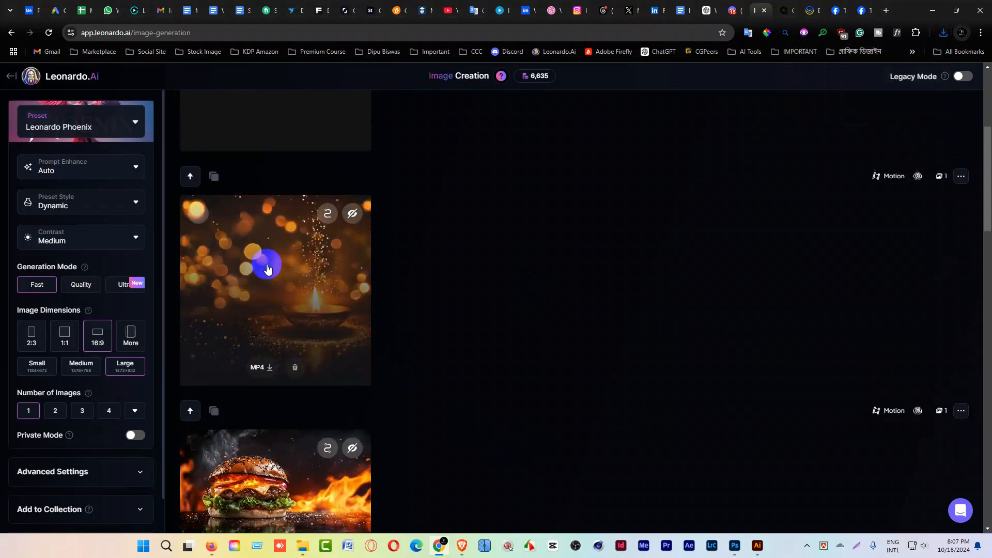
{"action": "scroll", "coordinate": [356, 336], "scroll_direction": "up", "scroll_amount": 5}
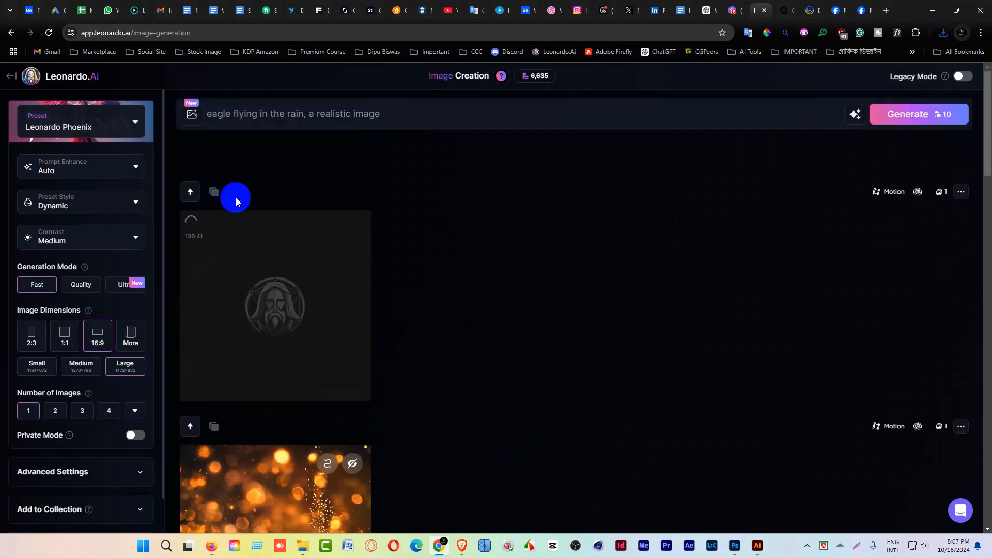
{"action": "left_click", "coordinate": [69, 78]}
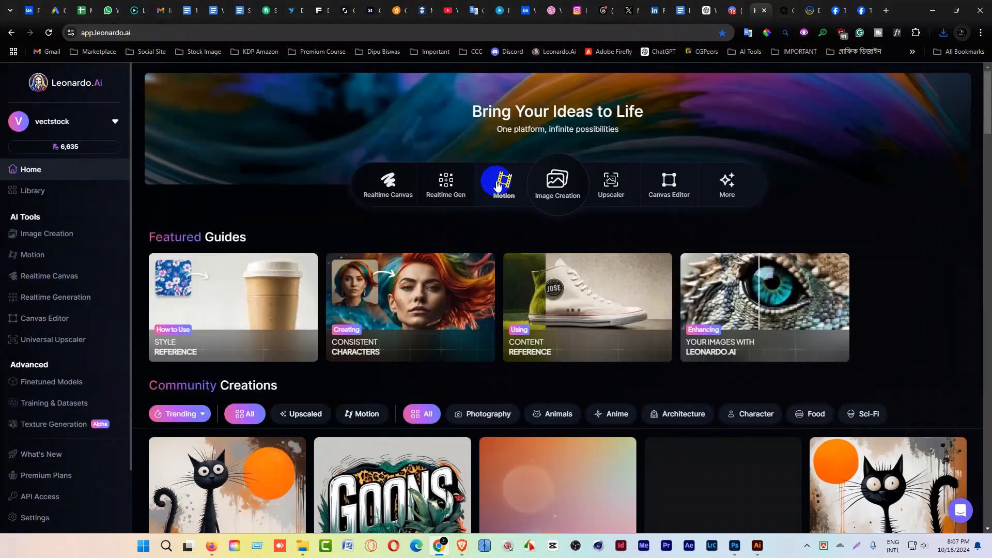
{"action": "left_click", "coordinate": [498, 185]}
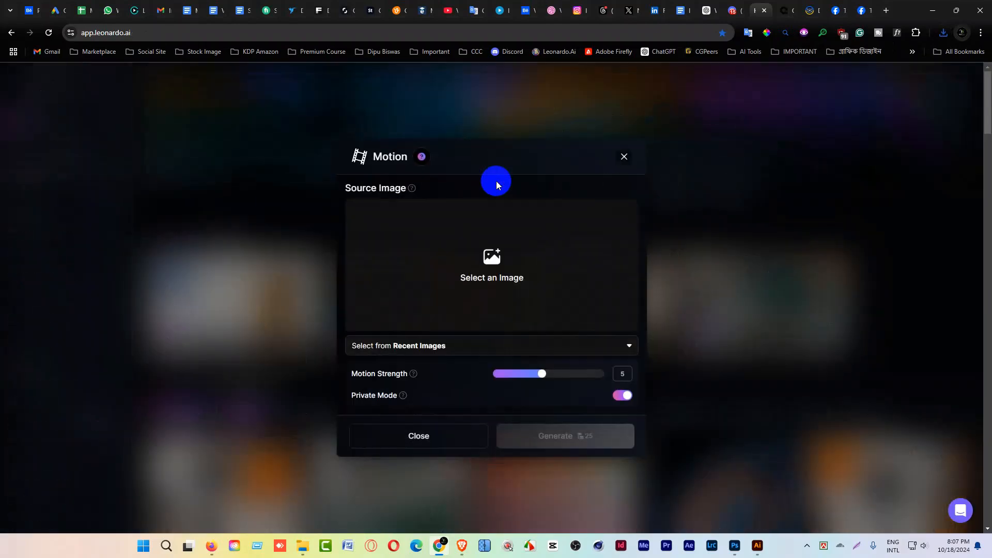
{"action": "left_click", "coordinate": [421, 348]}
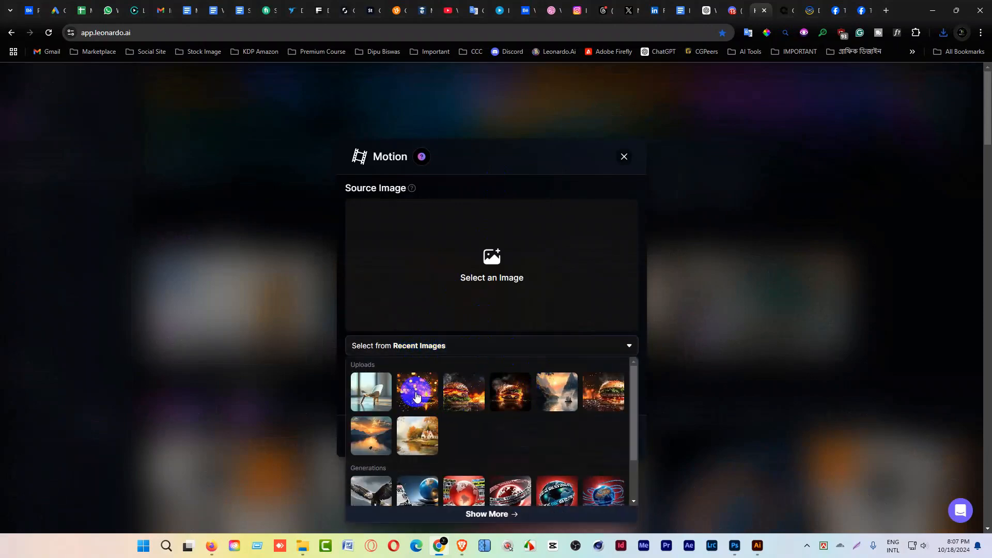
{"action": "left_click", "coordinate": [418, 396]}
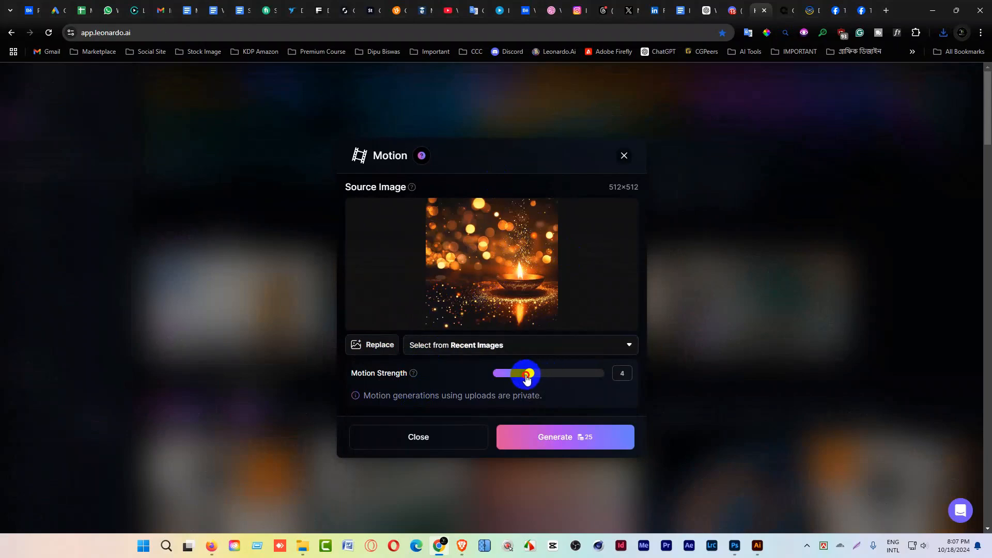
{"action": "left_click", "coordinate": [552, 442]}
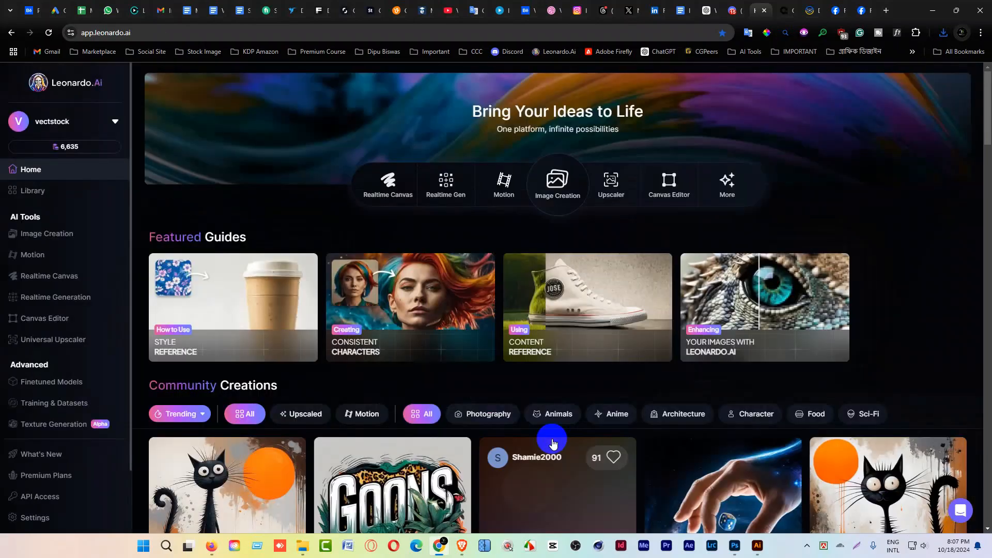
Go to Image Creation and play the motion video of the burger with flames behind it
{"action": "left_click", "coordinate": [45, 235]}
{"action": "scroll", "coordinate": [305, 324], "scroll_direction": "down", "scroll_amount": 5}
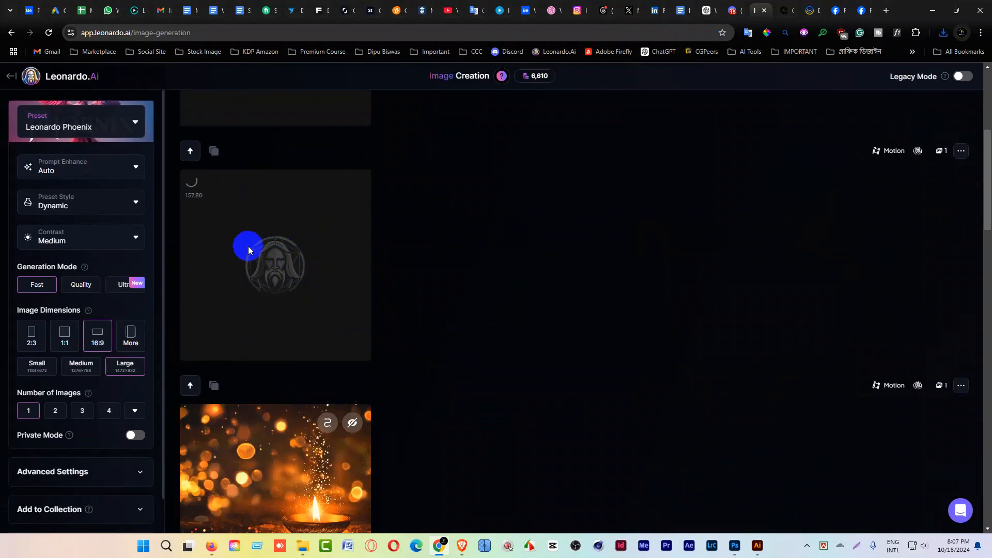
{"action": "scroll", "coordinate": [336, 270], "scroll_direction": "down", "scroll_amount": 6}
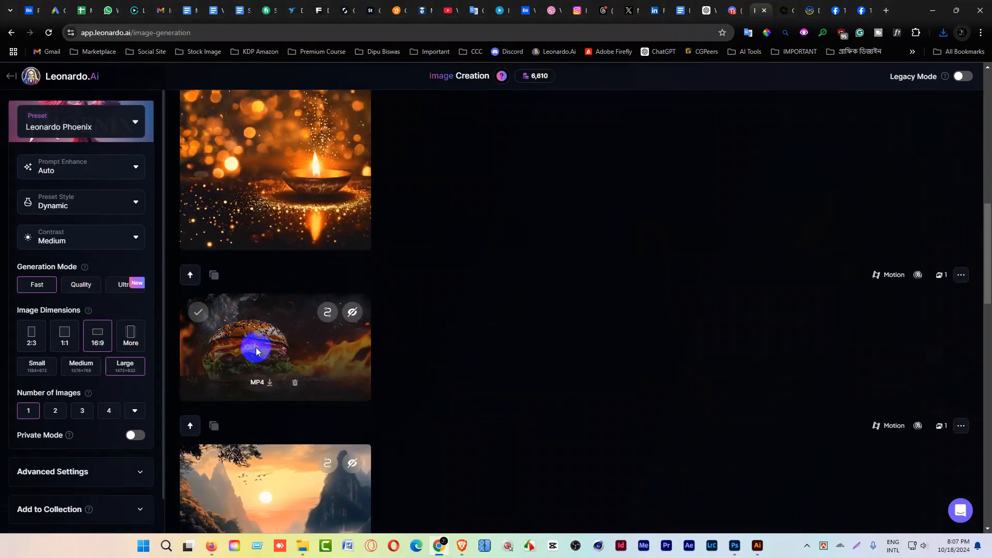
{"action": "left_click", "coordinate": [235, 357]}
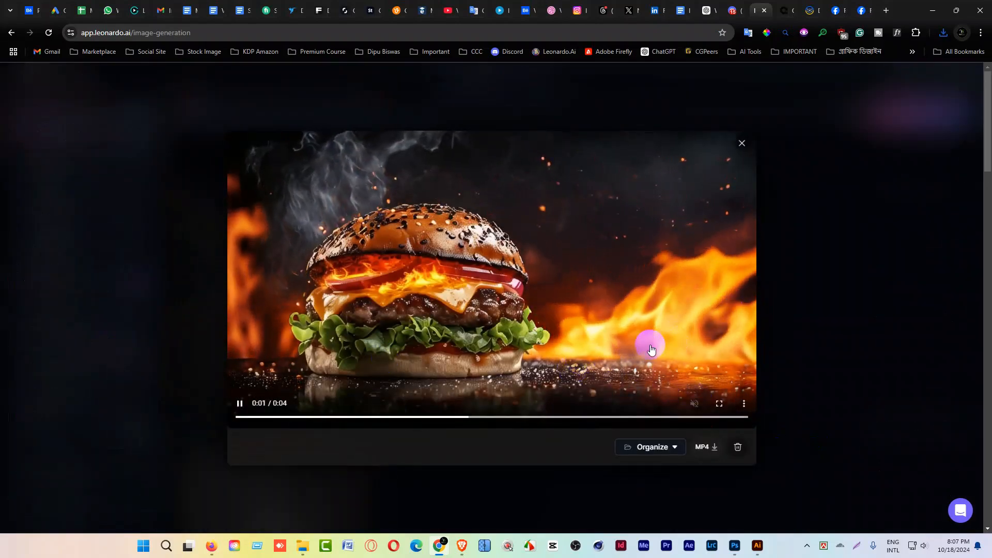
{"action": "left_click", "coordinate": [841, 156]}
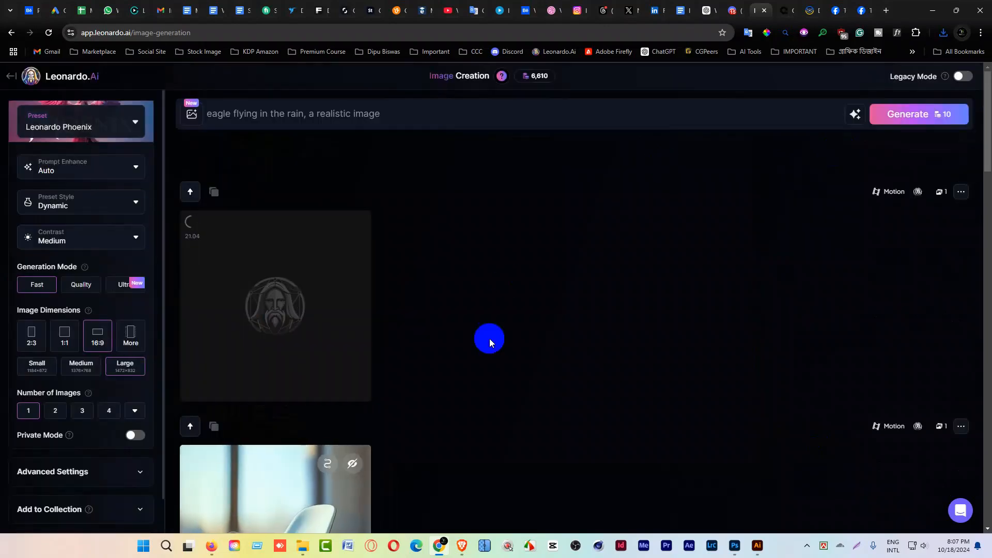
View the motion video of the wooden chair and download it as MP4
{"action": "scroll", "coordinate": [489, 345], "scroll_direction": "down", "scroll_amount": 4}
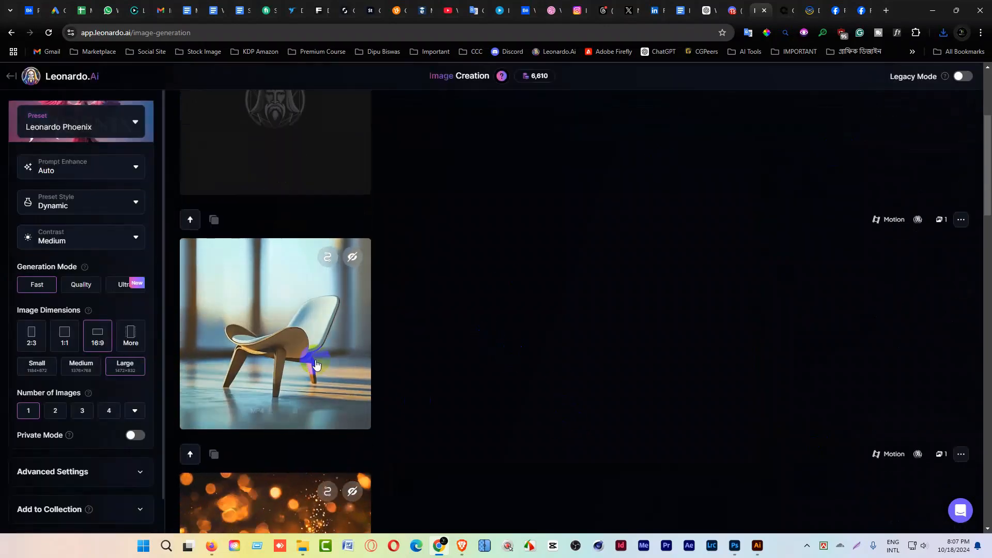
{"action": "left_click", "coordinate": [270, 332]}
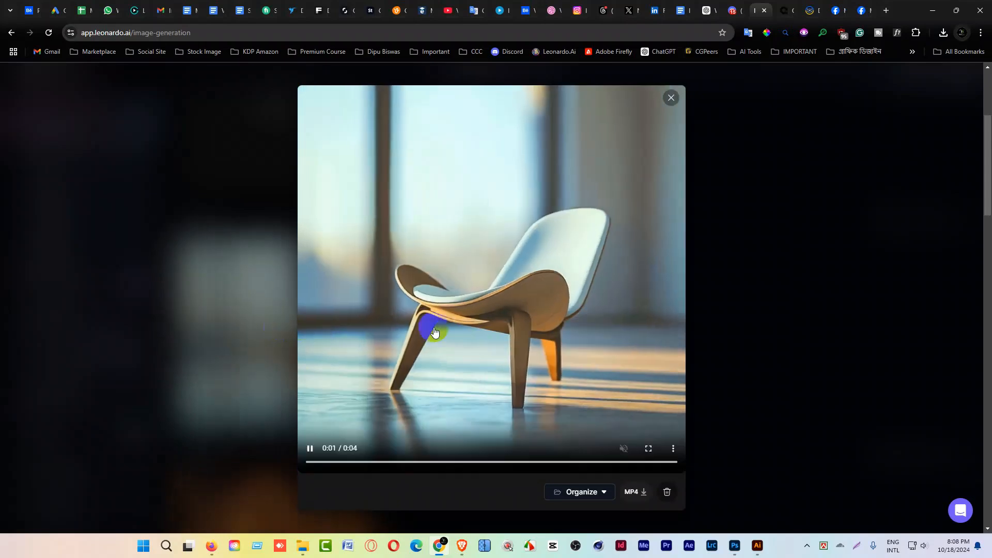
{"action": "left_click", "coordinate": [779, 339]}
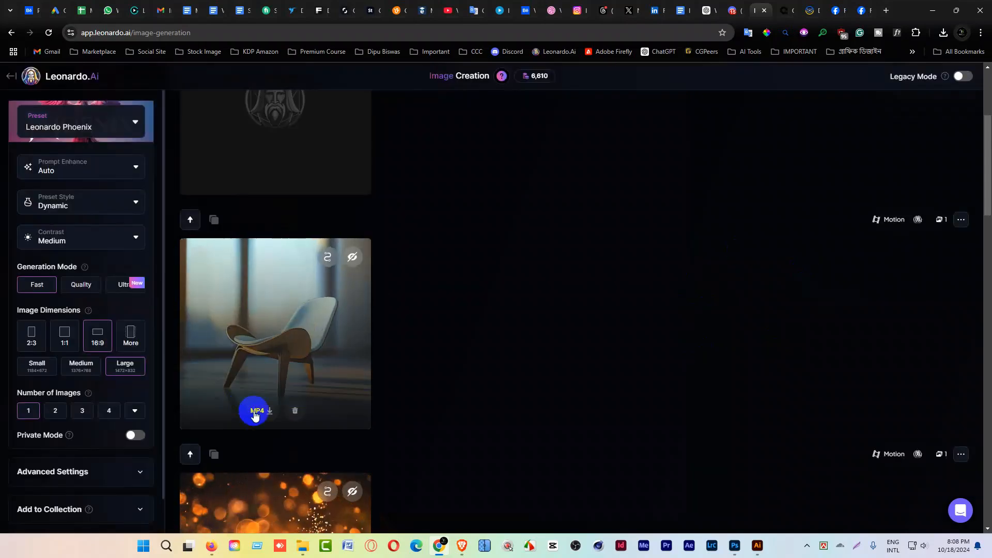
{"action": "left_click", "coordinate": [257, 412]}
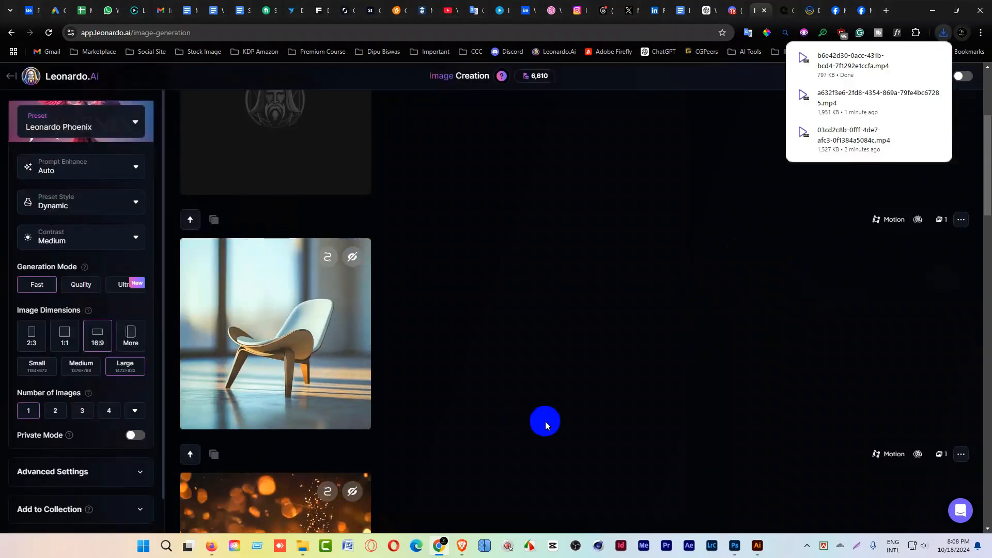
Delete the oil lamp motion video listed below the wooden chair
{"action": "scroll", "coordinate": [437, 411], "scroll_direction": "down", "scroll_amount": 4}
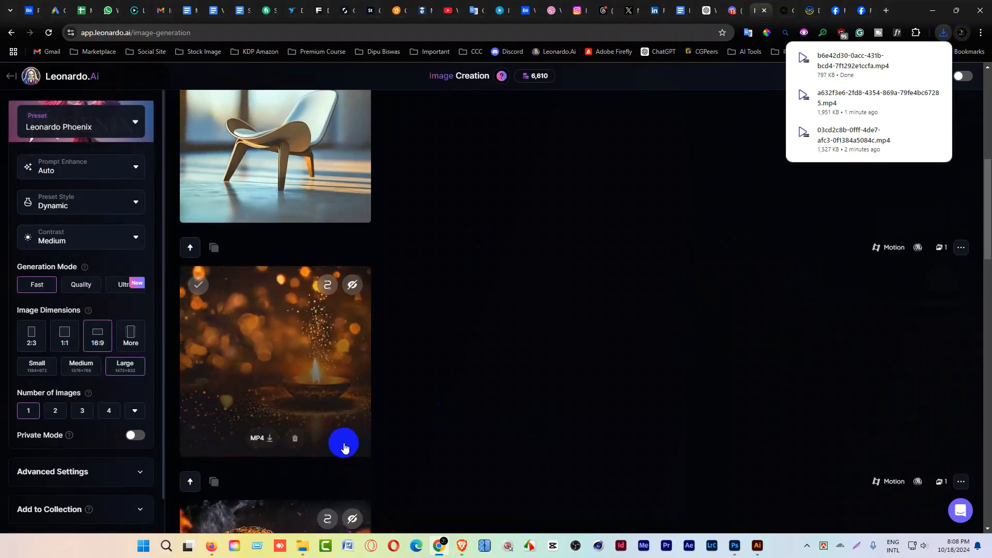
{"action": "left_click", "coordinate": [295, 439]}
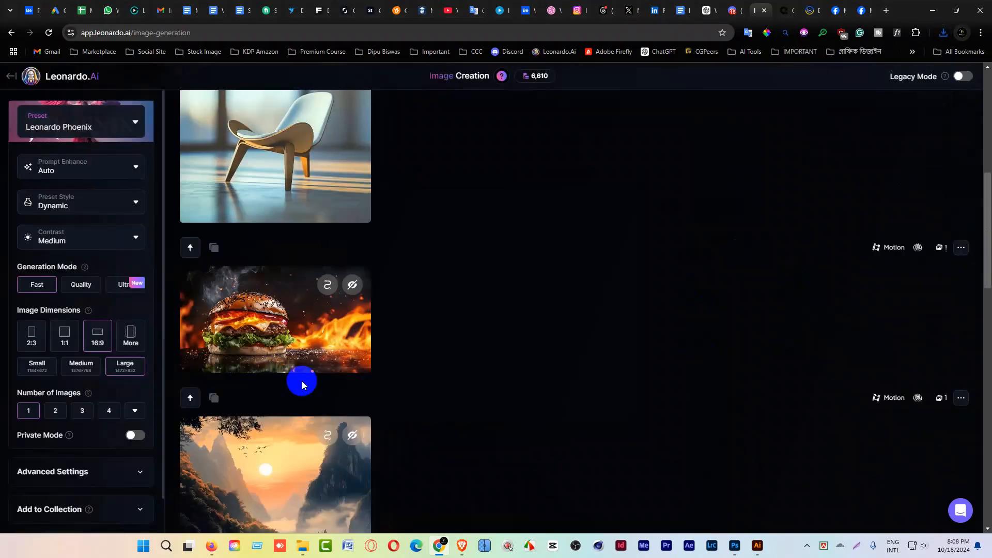
Expand the full prompt of the generated majestic eagle image and copy its text
{"action": "scroll", "coordinate": [465, 398], "scroll_direction": "down", "scroll_amount": 3}
{"action": "scroll", "coordinate": [520, 426], "scroll_direction": "down", "scroll_amount": 8}
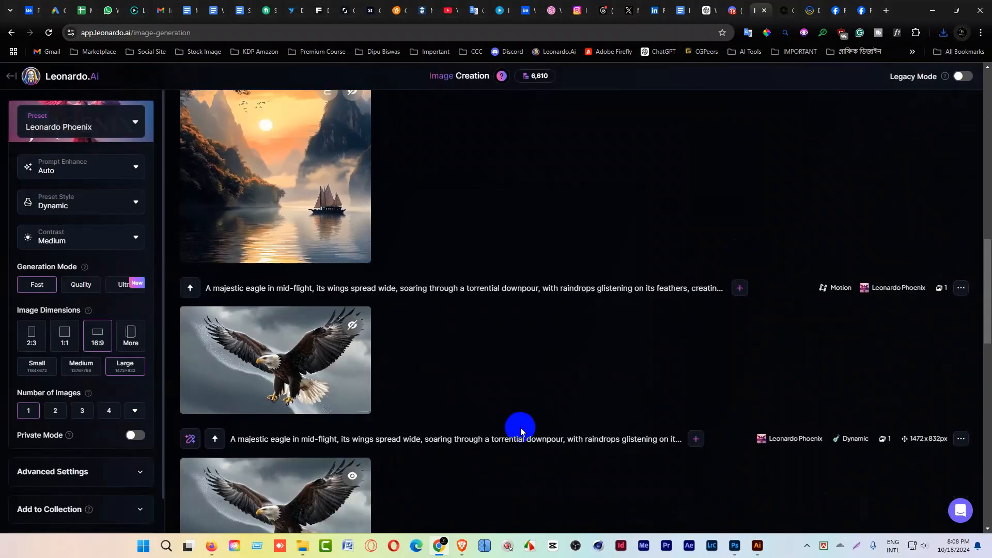
{"action": "scroll", "coordinate": [433, 372], "scroll_direction": "up", "scroll_amount": 1}
{"action": "mouse_move", "coordinate": [210, 218]}
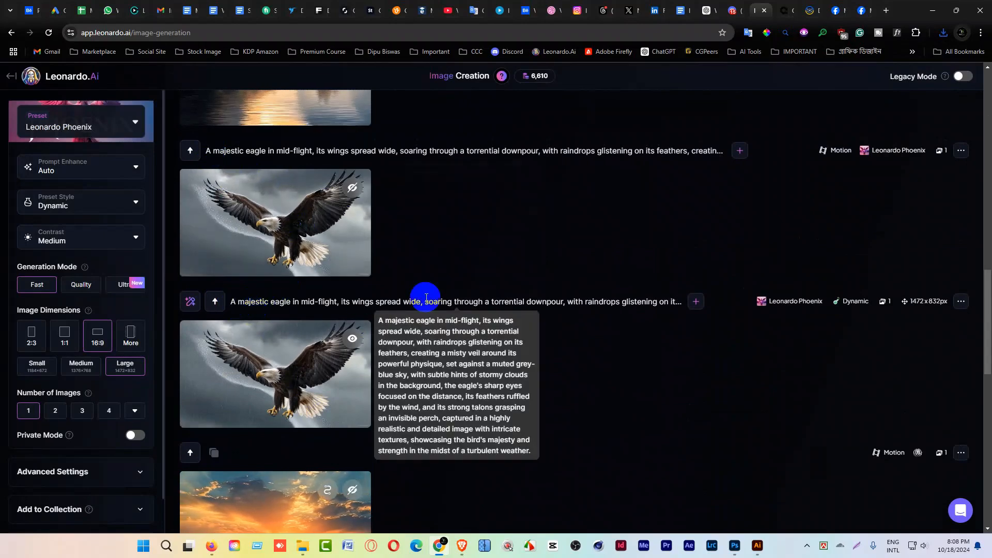
{"action": "left_click", "coordinate": [697, 302]}
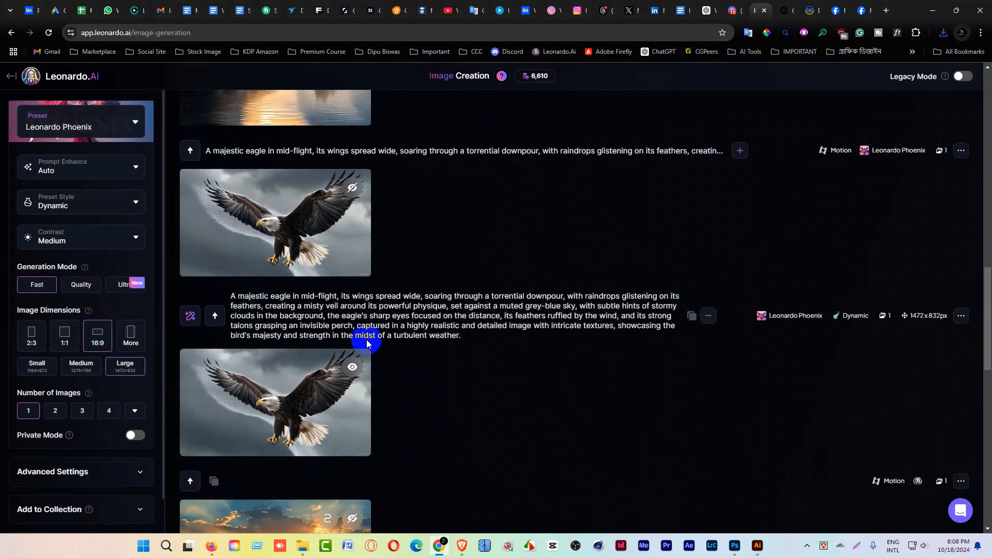
{"action": "left_click_drag", "start_coordinate": [460, 337], "coordinate": [233, 299]}
{"action": "key", "text": "ctrl+c"}
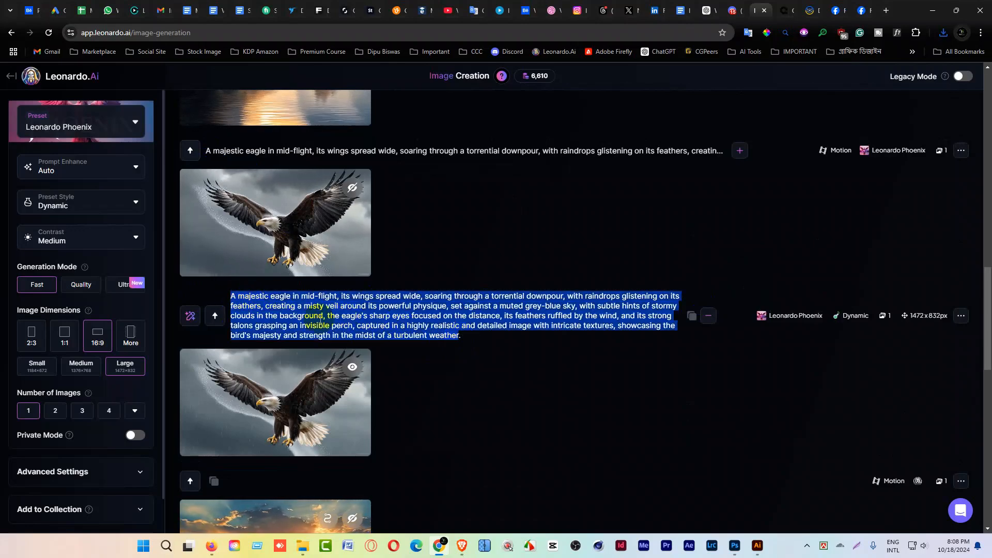
Dismiss the Phoenix Image Guidance notice, replace the prompt with the copied majestic eagle text and generate one image
{"action": "scroll", "coordinate": [521, 375], "scroll_direction": "up", "scroll_amount": 15}
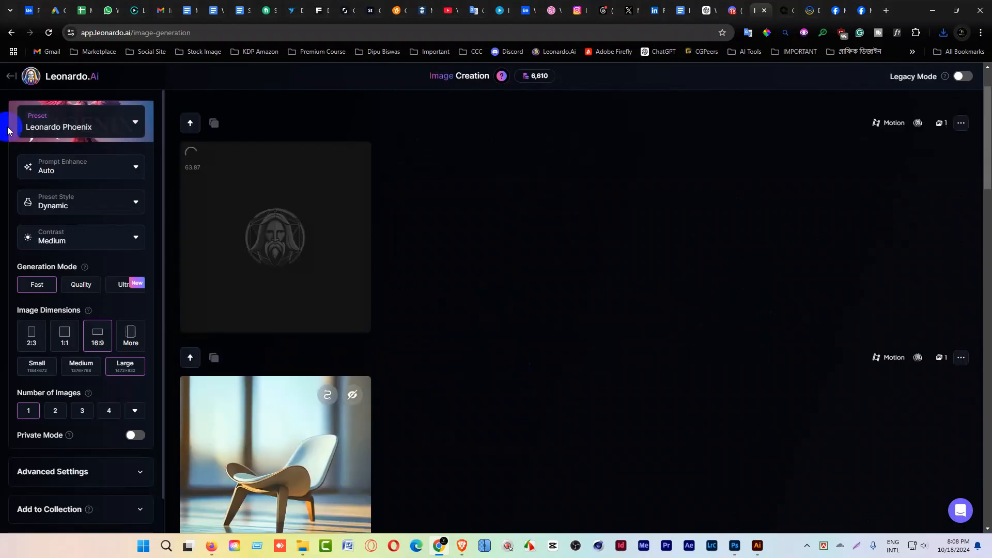
{"action": "left_click", "coordinate": [53, 87]}
{"action": "scroll", "coordinate": [337, 247], "scroll_direction": "down", "scroll_amount": 5}
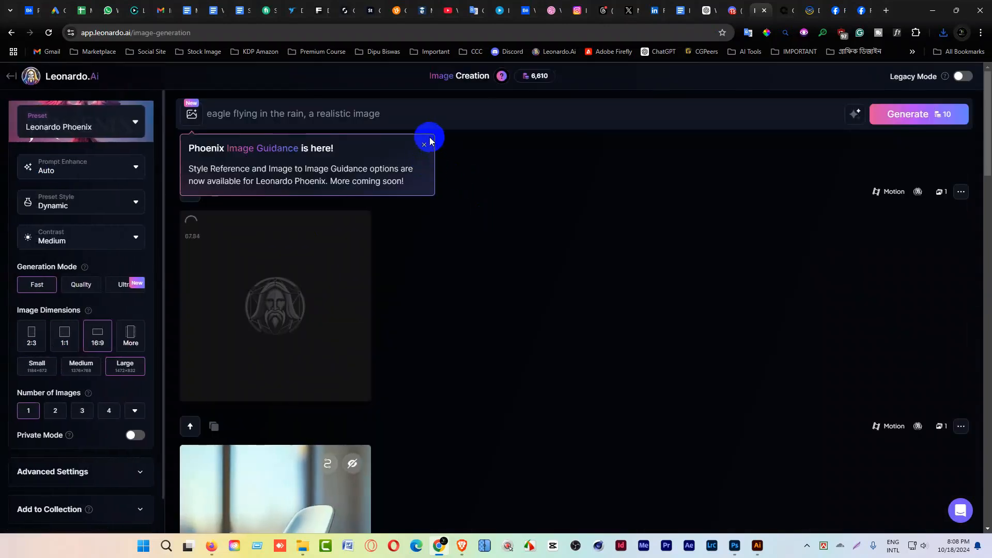
{"action": "left_click", "coordinate": [426, 138]}
{"action": "left_click_drag", "start_coordinate": [414, 117], "coordinate": [182, 107]}
{"action": "key", "text": "ctrl+v"}
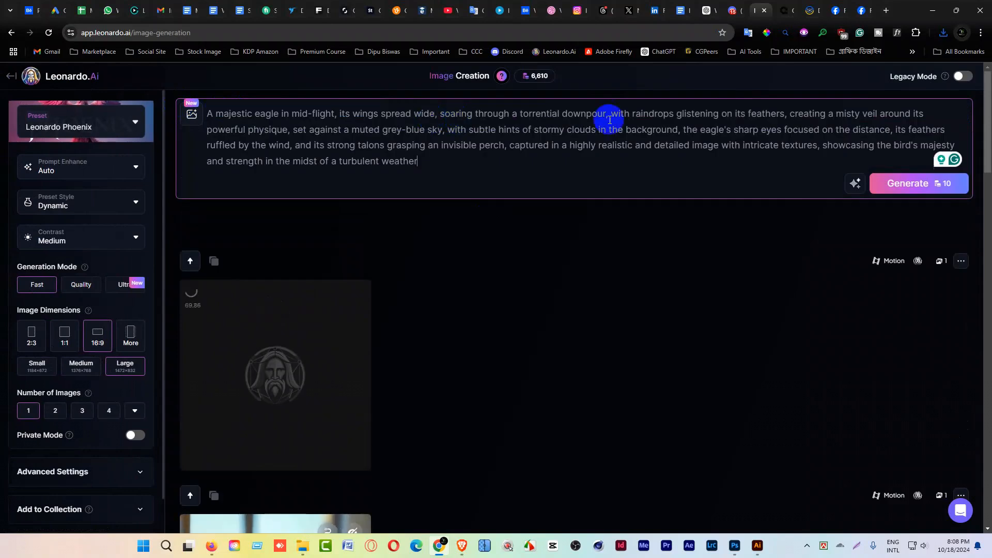
{"action": "left_click", "coordinate": [938, 193]}
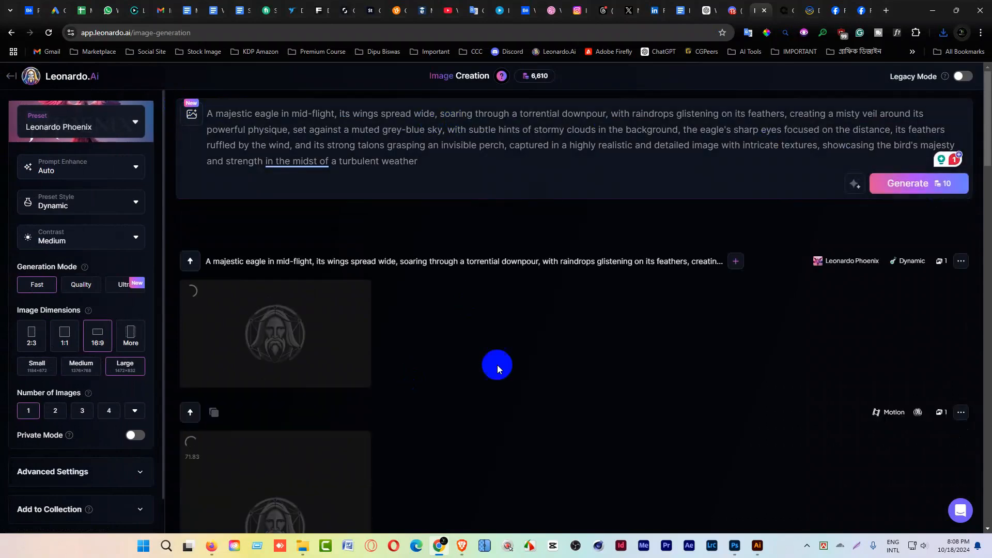
Check the newly generated eagle image and the new oil lamp motion video in the generations list
{"action": "scroll", "coordinate": [468, 376], "scroll_direction": "down", "scroll_amount": 3}
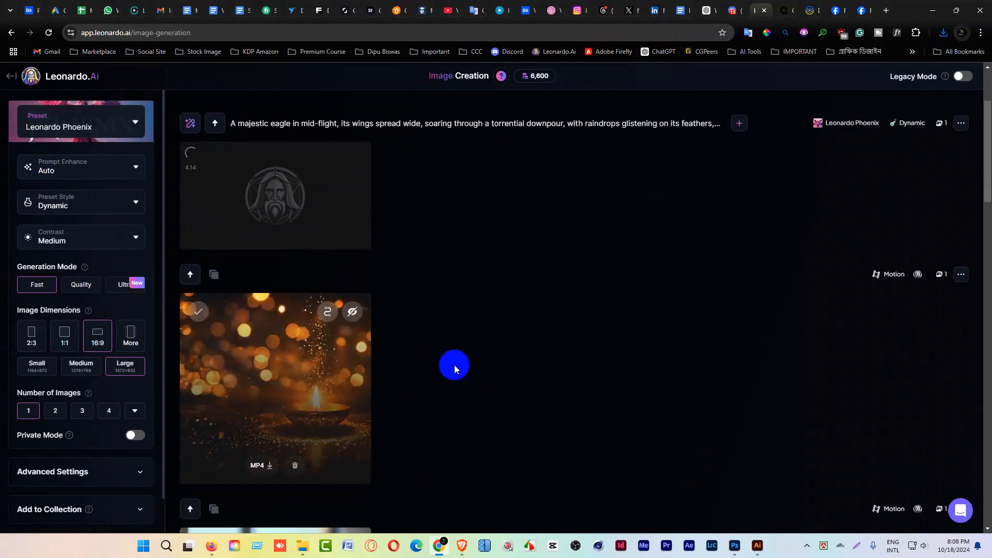
{"action": "scroll", "coordinate": [592, 425], "scroll_direction": "down", "scroll_amount": 1}
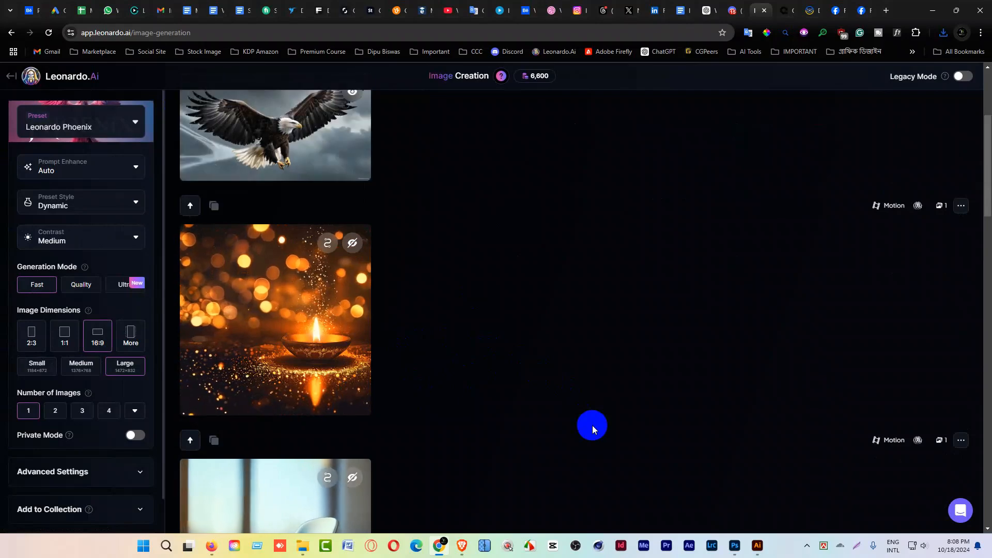
{"action": "scroll", "coordinate": [592, 426], "scroll_direction": "up", "scroll_amount": 1}
{"action": "mouse_move", "coordinate": [248, 195]}
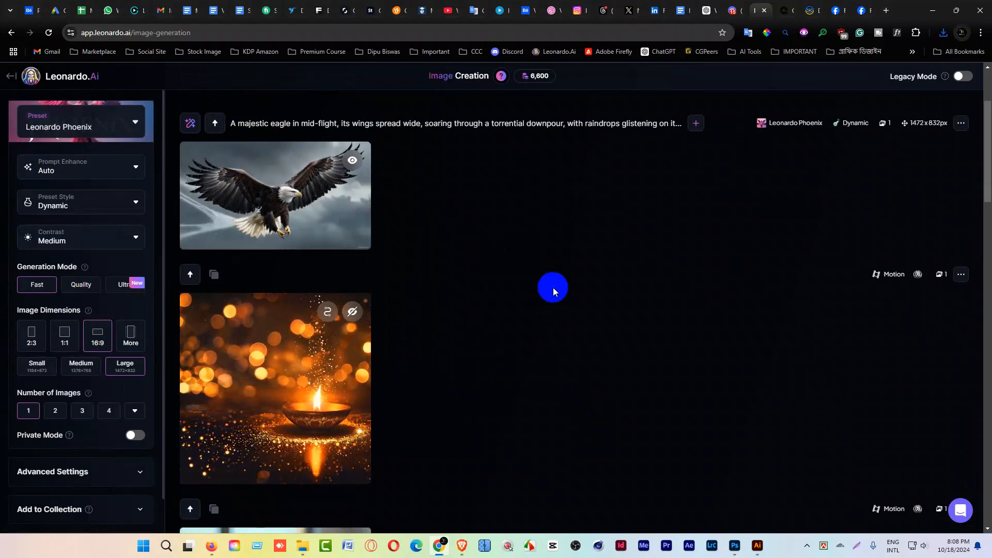
Clear the majestic eagle text from the image prompt
{"action": "scroll", "coordinate": [552, 288], "scroll_direction": "up", "scroll_amount": 2}
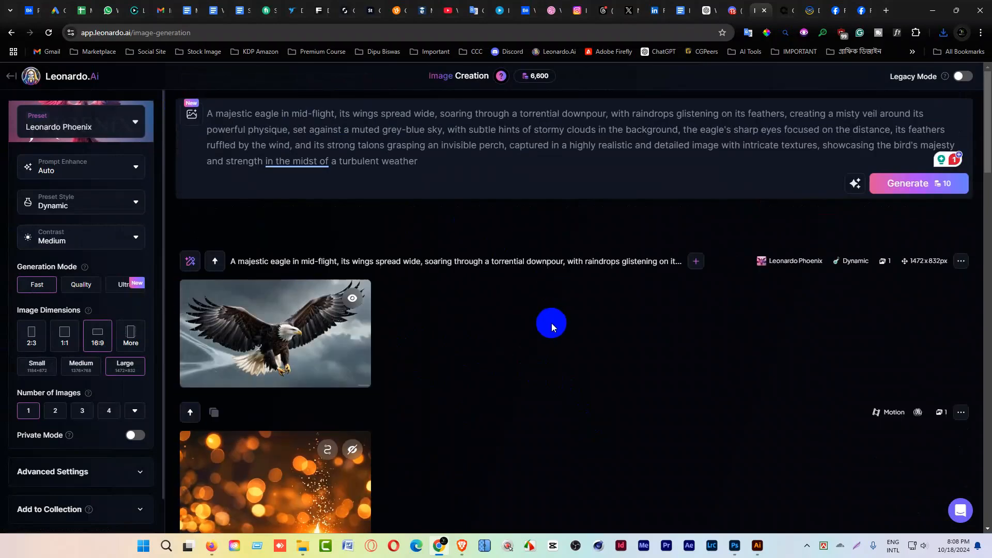
{"action": "left_click", "coordinate": [299, 162]}
{"action": "left_click_drag", "start_coordinate": [434, 156], "coordinate": [211, 116]}
{"action": "scroll", "coordinate": [356, 343], "scroll_direction": "down", "scroll_amount": 15}
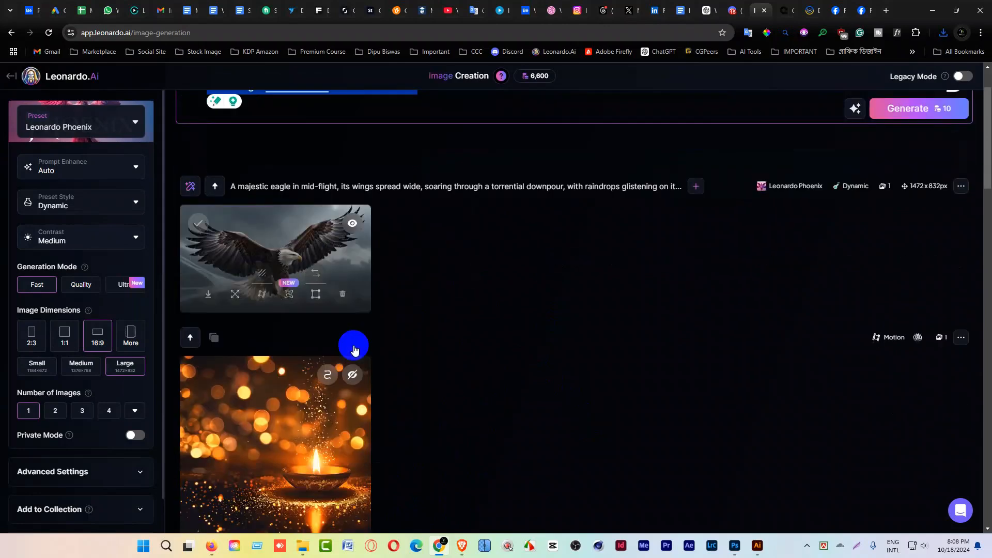
{"action": "scroll", "coordinate": [465, 391], "scroll_direction": "down", "scroll_amount": 4}
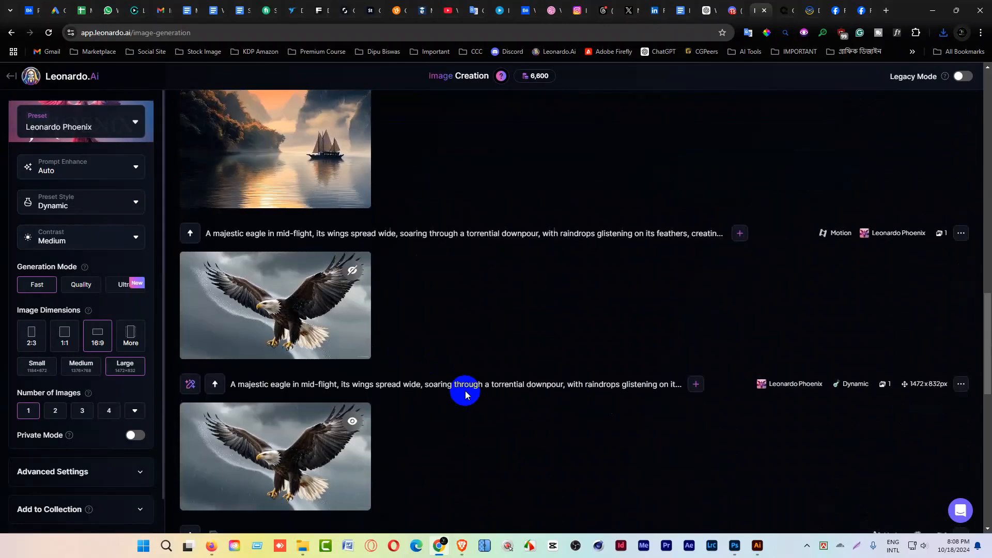
{"action": "scroll", "coordinate": [468, 432], "scroll_direction": "up", "scroll_amount": 20}
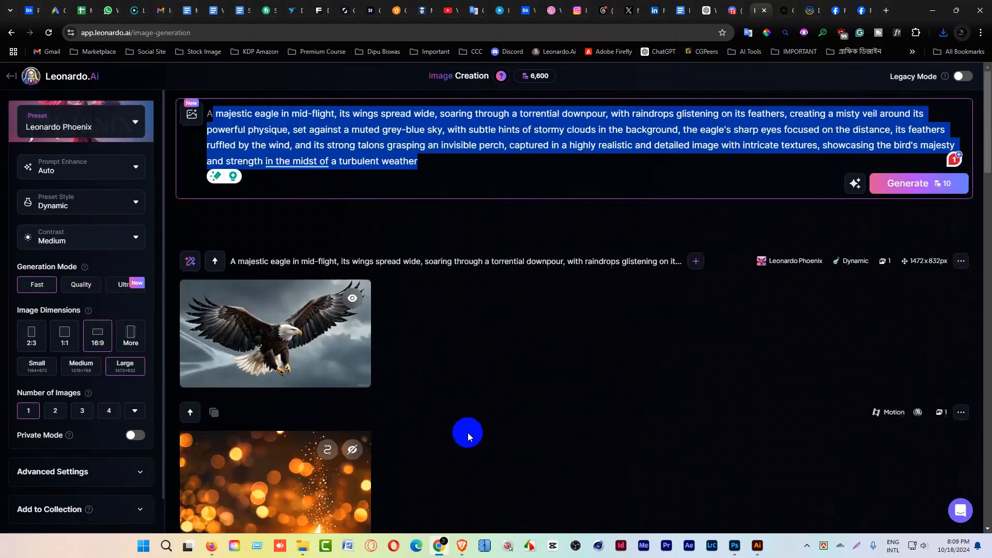
{"action": "type", "text": "eagle i"}
{"action": "left_click_drag", "start_coordinate": [255, 110], "coordinate": [197, 118]}
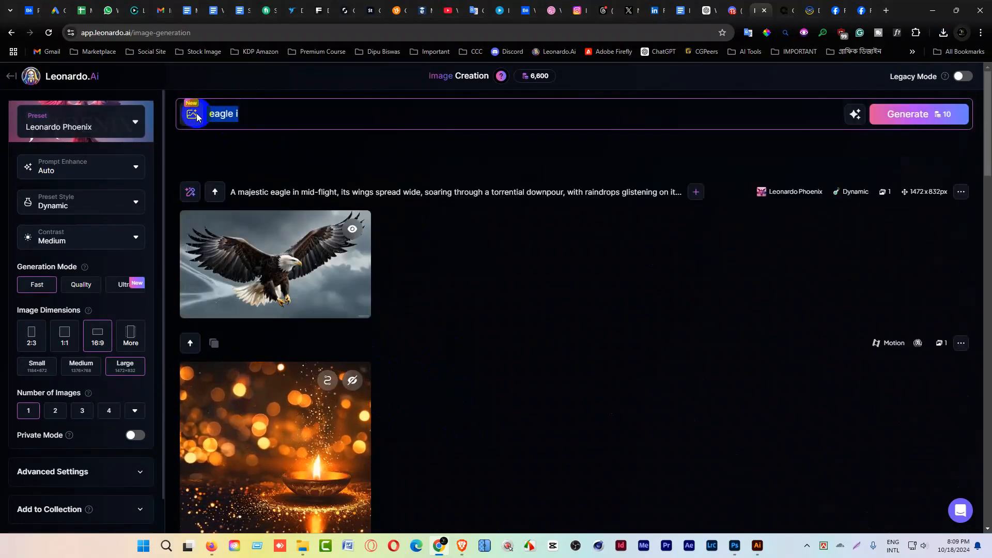
{"action": "key", "text": "BackSpace"}
Generate one image from the prompt "eagle flying in the sky, forest background, realistic image"
{"action": "type", "text": "e"}
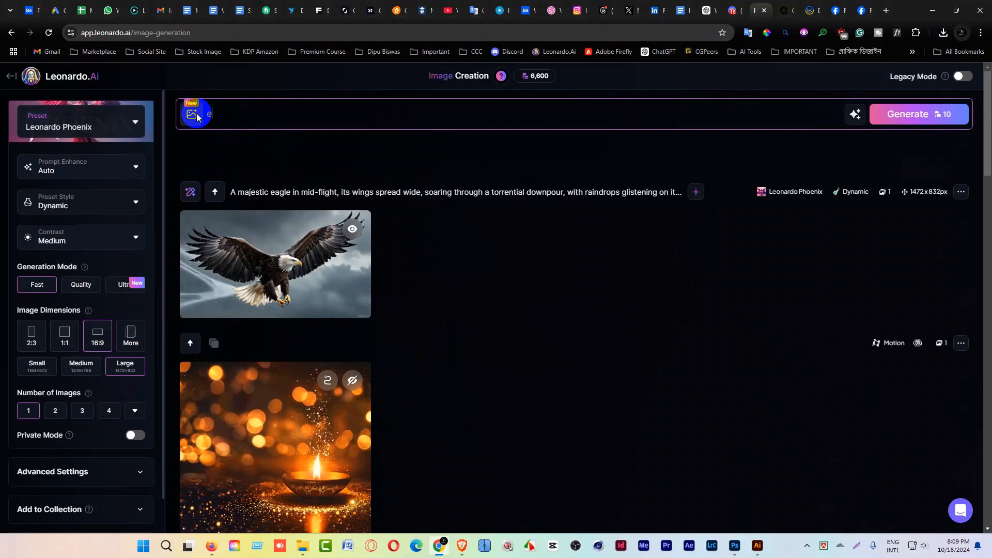
{"action": "type", "text": "agle "}
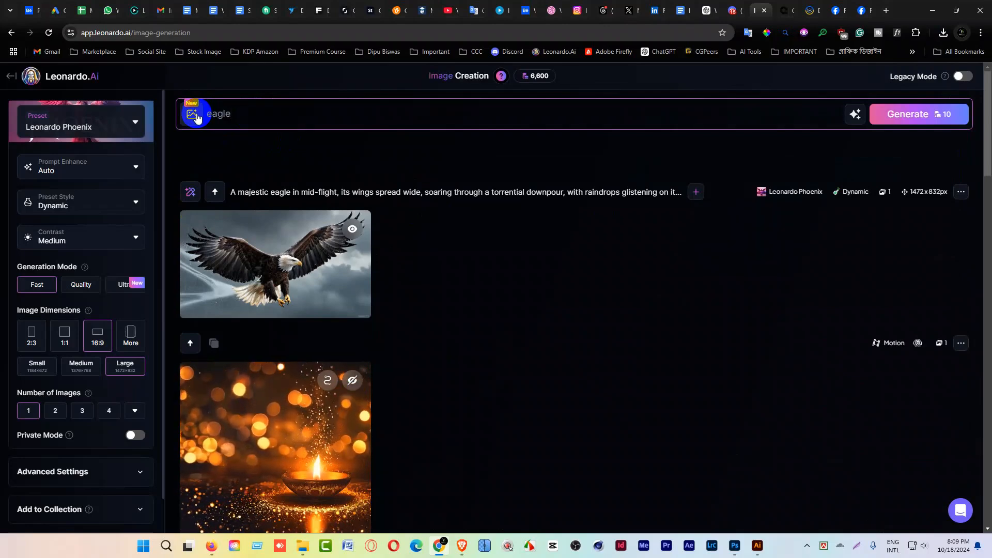
{"action": "type", "text": "flyin"}
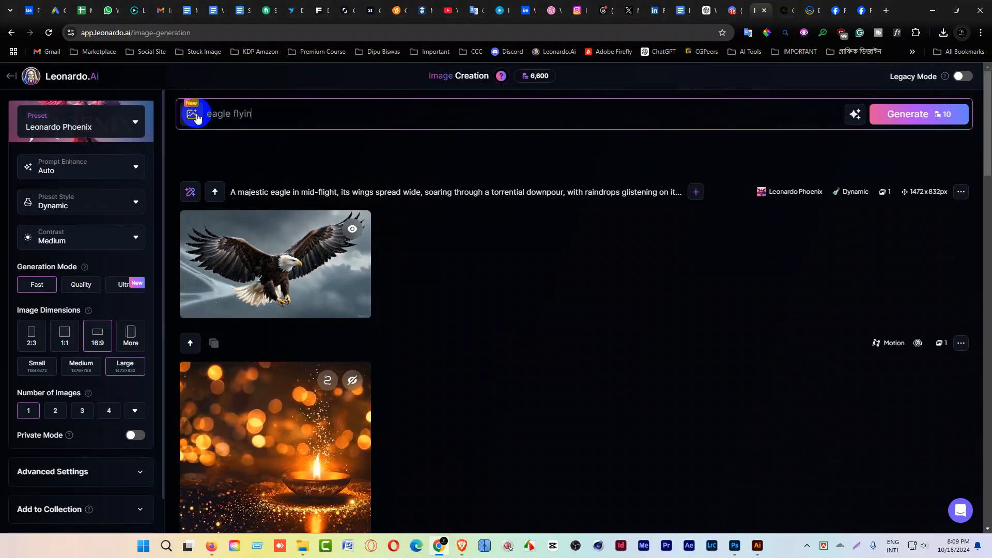
{"action": "type", "text": "g in the sky"}
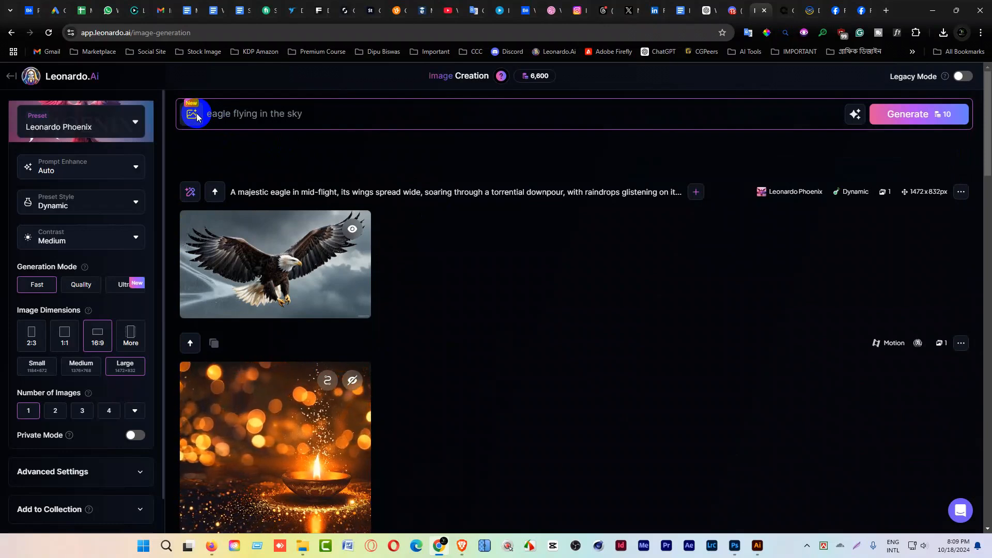
{"action": "type", "text": ","}
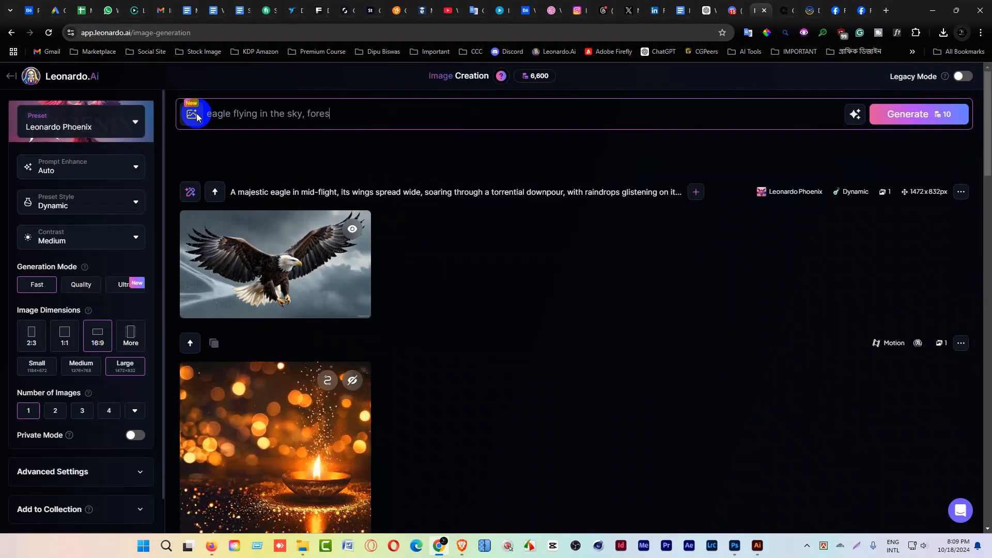
{"action": "type", "text": "forest background, realis"}
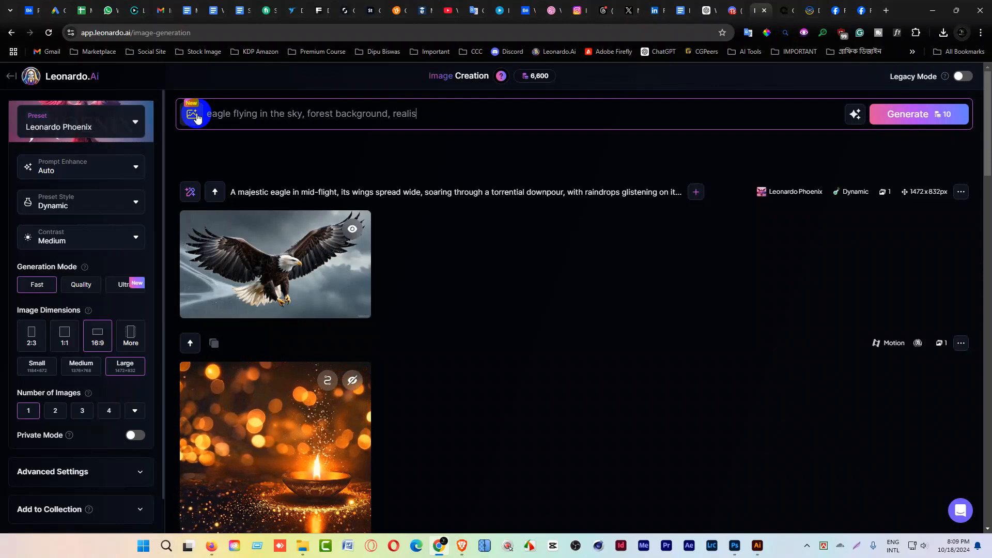
{"action": "type", "text": "tic image"}
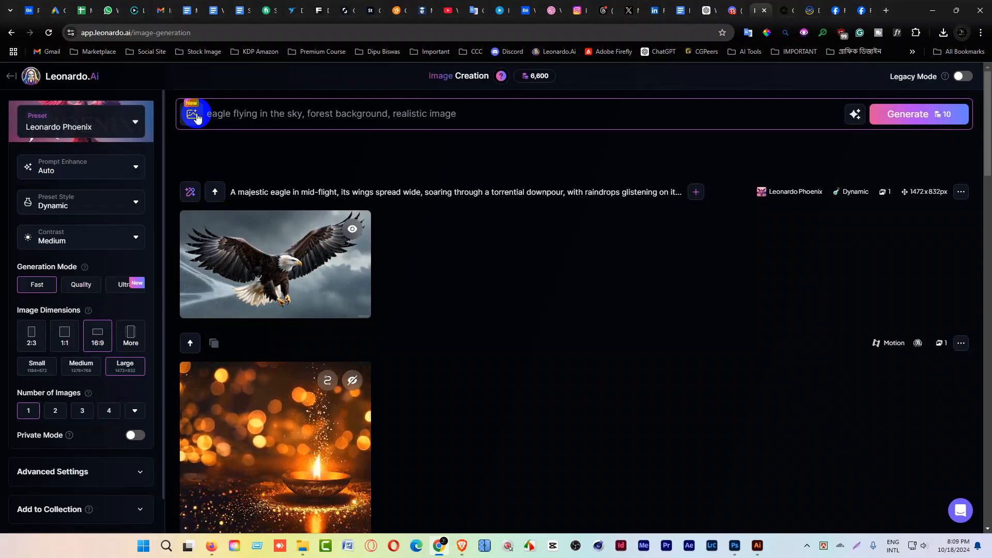
{"action": "key", "text": "Return"}
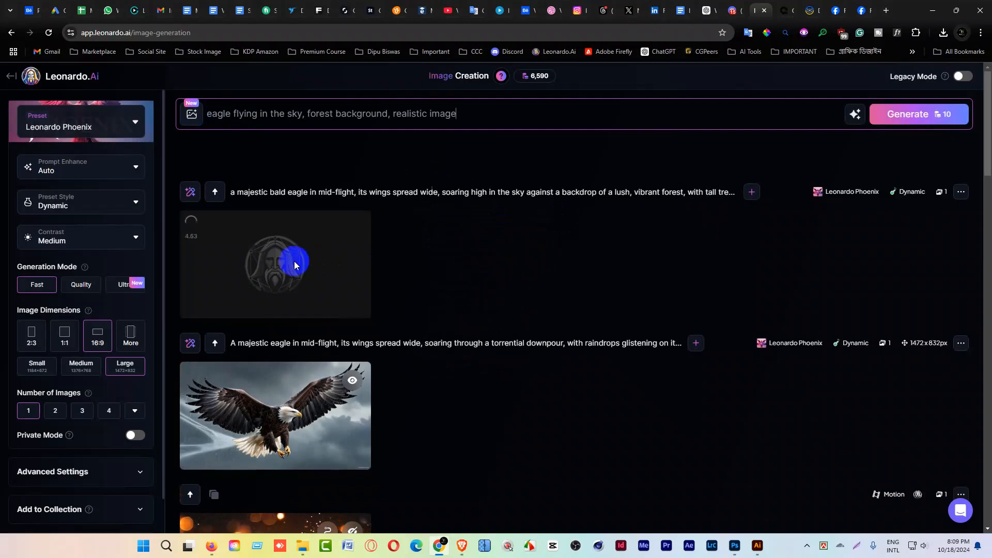
Generate a motion video from the new image of the bald eagle flying in front of the forest
{"action": "scroll", "coordinate": [439, 318], "scroll_direction": "down", "scroll_amount": 4}
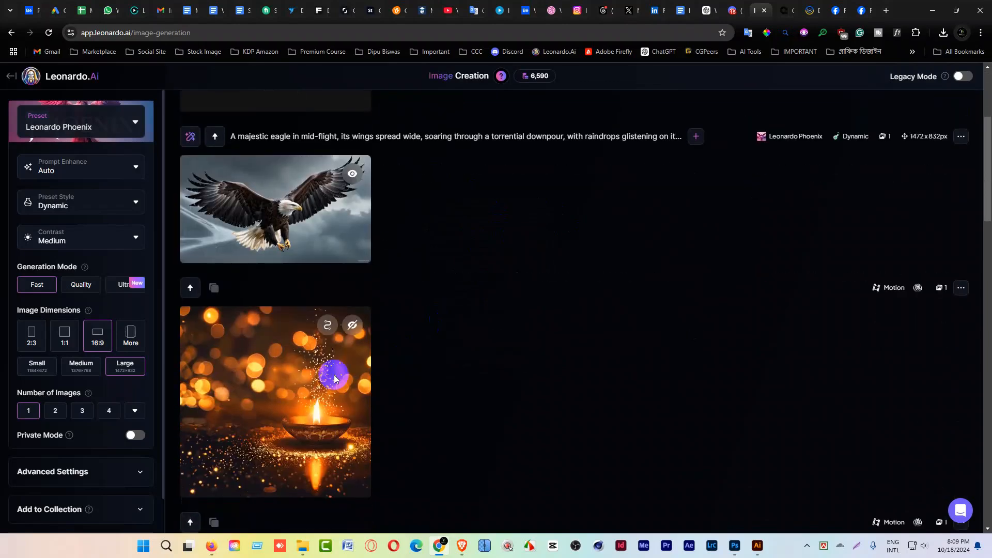
{"action": "scroll", "coordinate": [485, 374], "scroll_direction": "up", "scroll_amount": 4}
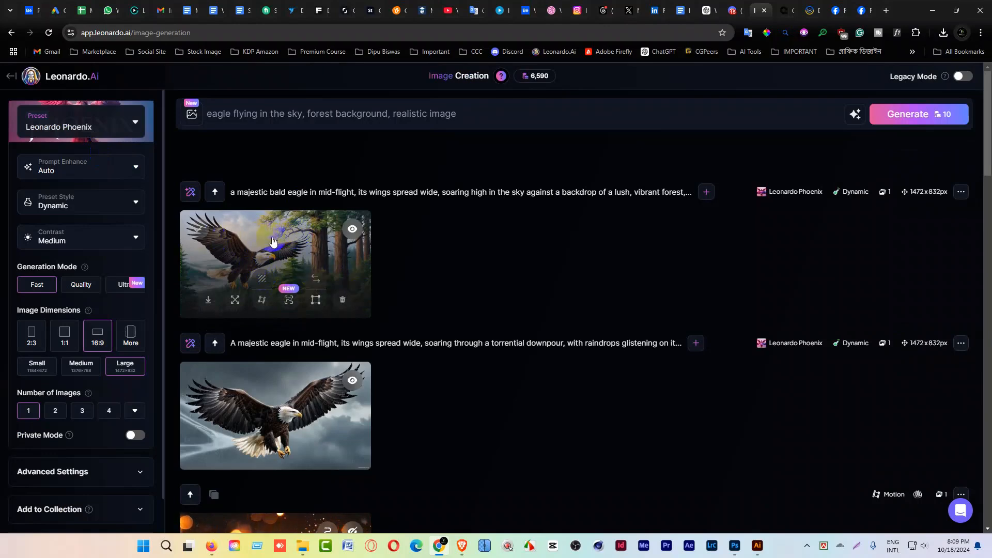
{"action": "left_click", "coordinate": [261, 306]}
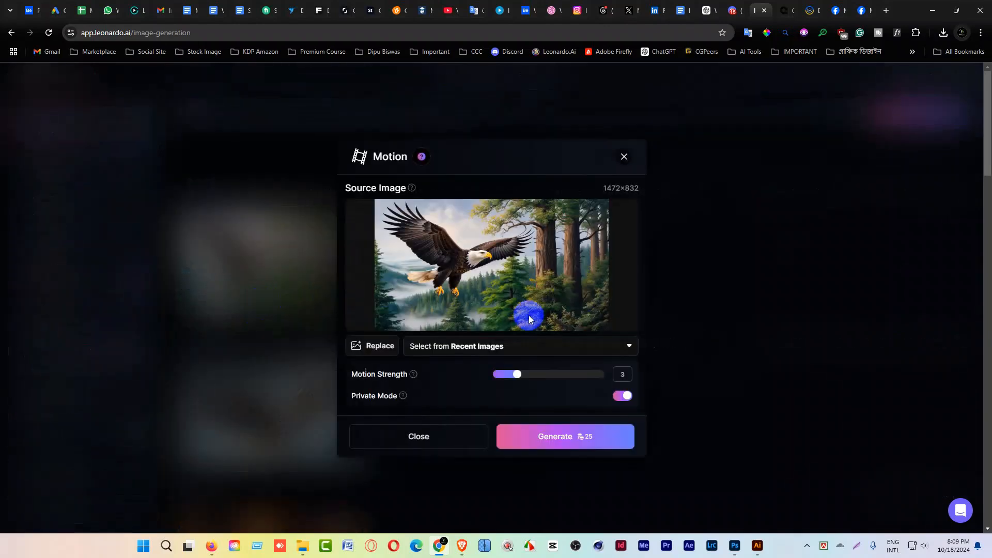
{"action": "left_click", "coordinate": [553, 433]}
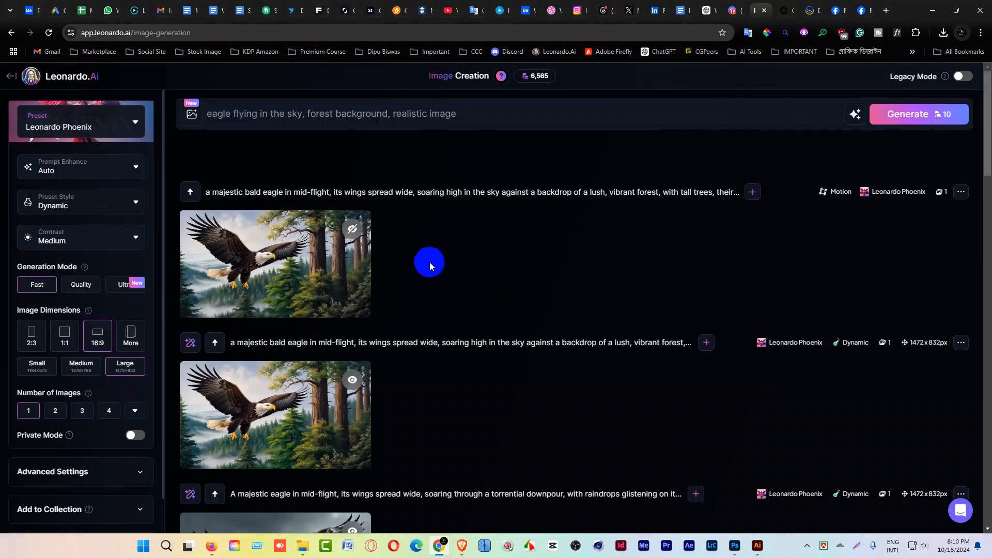
{"action": "scroll", "coordinate": [432, 262], "scroll_direction": "down", "scroll_amount": 4}
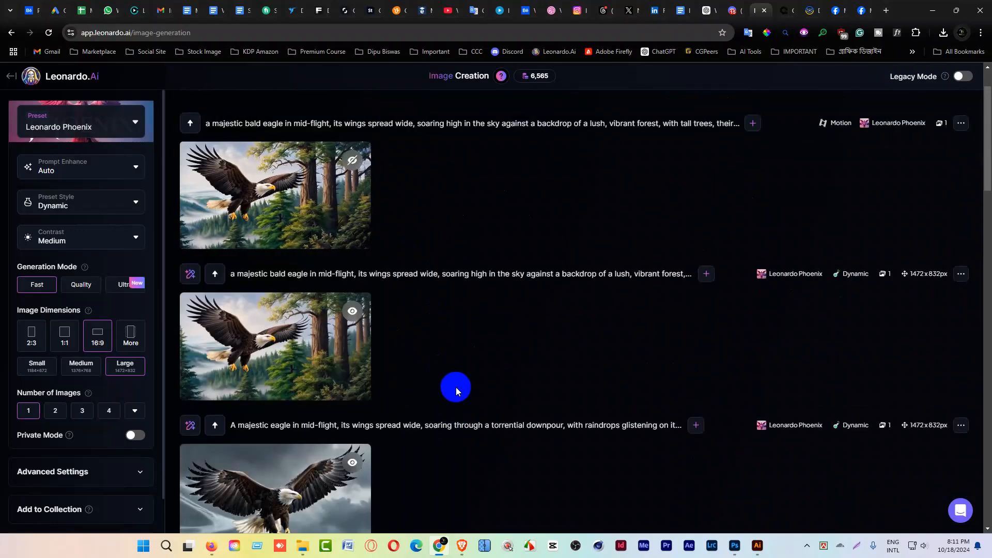
{"action": "mouse_move", "coordinate": [318, 225]}
Go to the home page and browse Community Creations, filtering them to Motion to examine example videos
{"action": "left_click", "coordinate": [73, 76]}
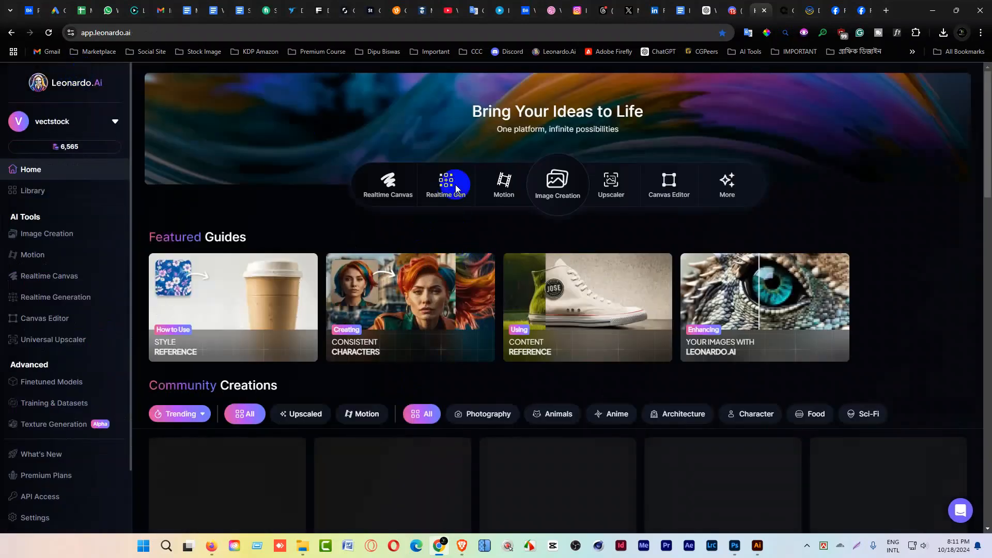
{"action": "left_click", "coordinate": [491, 183]}
{"action": "left_click", "coordinate": [626, 154]}
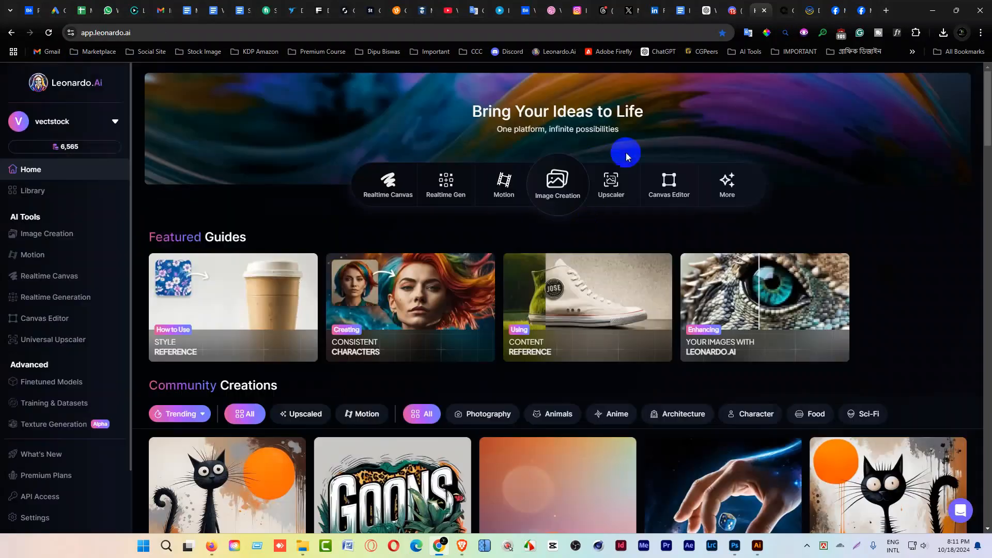
{"action": "scroll", "coordinate": [615, 371], "scroll_direction": "down", "scroll_amount": 5}
{"action": "scroll", "coordinate": [615, 371], "scroll_direction": "down", "scroll_amount": 15}
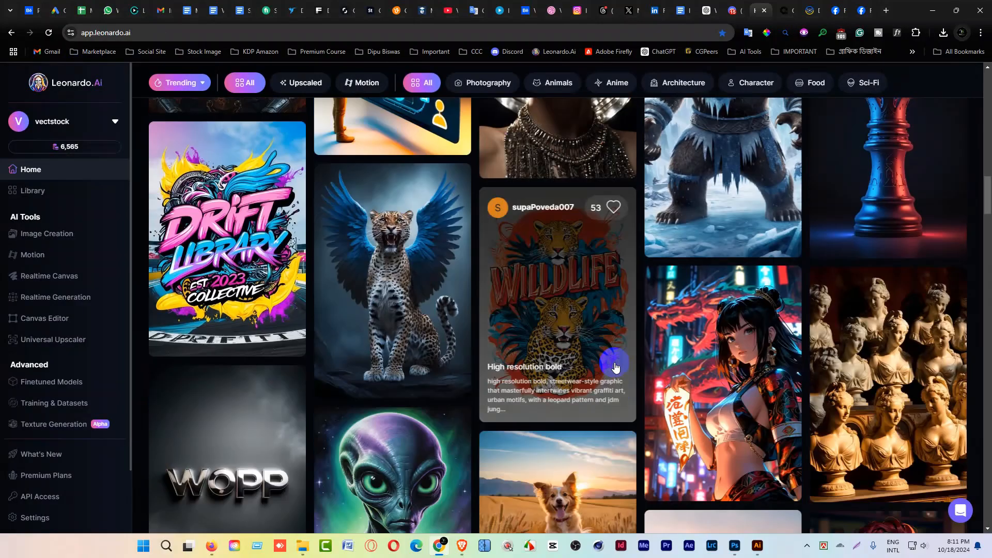
{"action": "scroll", "coordinate": [615, 367], "scroll_direction": "up", "scroll_amount": 4}
{"action": "scroll", "coordinate": [615, 368], "scroll_direction": "up", "scroll_amount": 15}
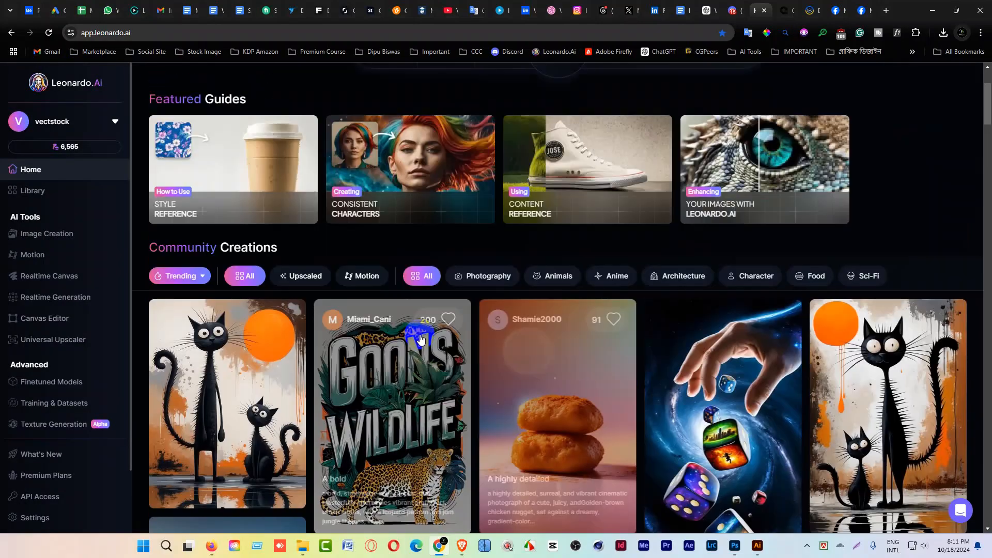
{"action": "left_click", "coordinate": [365, 279]}
{"action": "scroll", "coordinate": [638, 405], "scroll_direction": "down", "scroll_amount": 4}
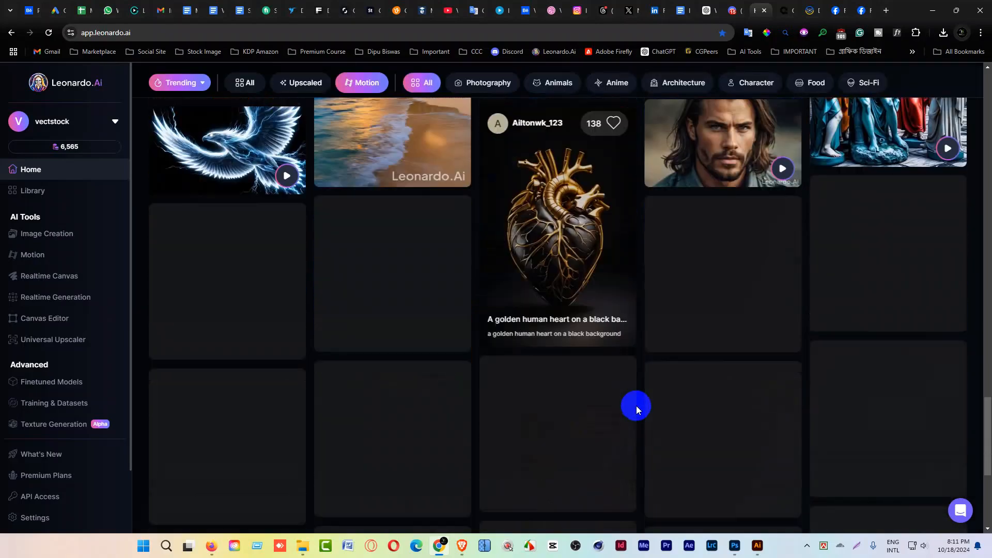
{"action": "scroll", "coordinate": [639, 405], "scroll_direction": "up", "scroll_amount": 8}
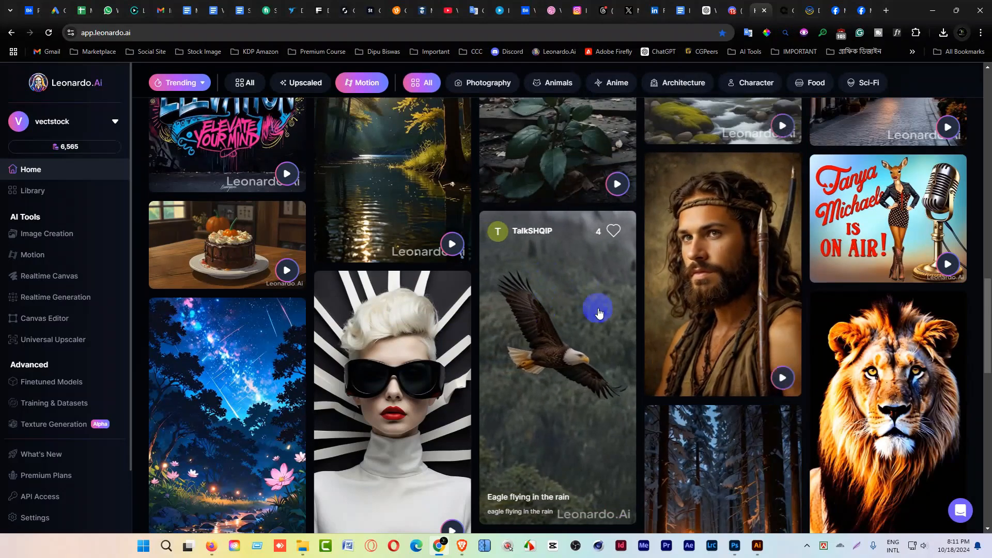
{"action": "scroll", "coordinate": [581, 393], "scroll_direction": "up", "scroll_amount": 15}
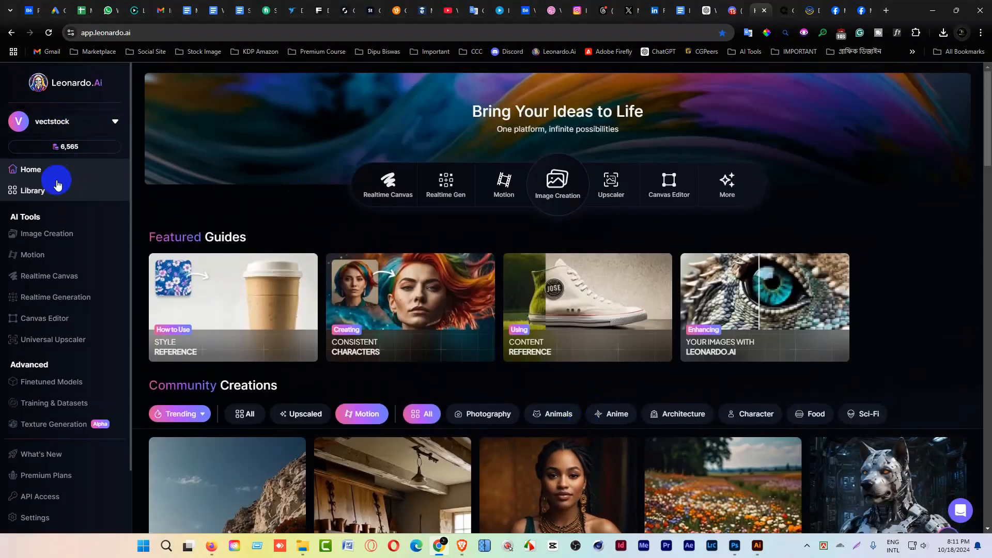
Open and close the home page's Motion dialog, return to Image Creation and dismiss the Phoenix Image Guidance notice
{"action": "left_click", "coordinate": [502, 184]}
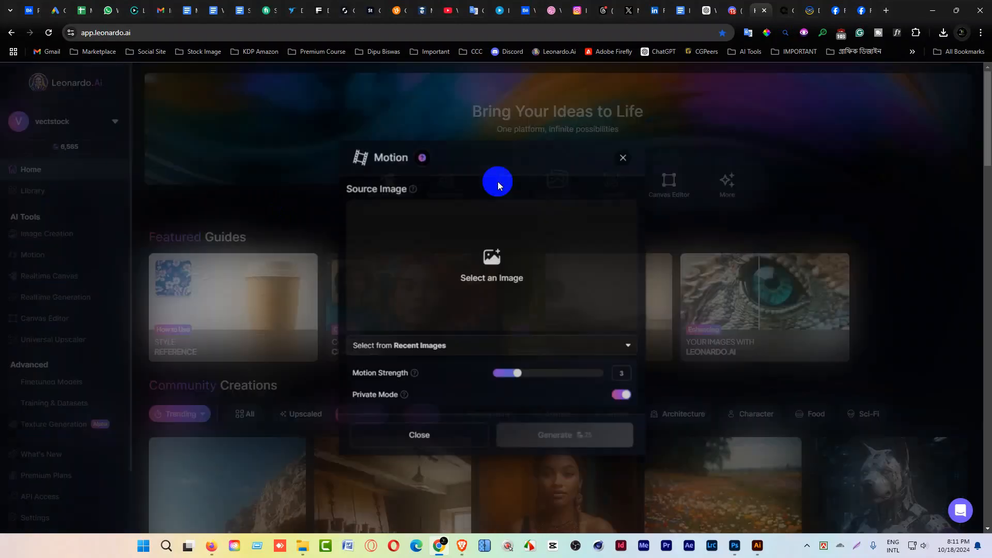
{"action": "left_click", "coordinate": [622, 161]}
{"action": "left_click", "coordinate": [45, 229]}
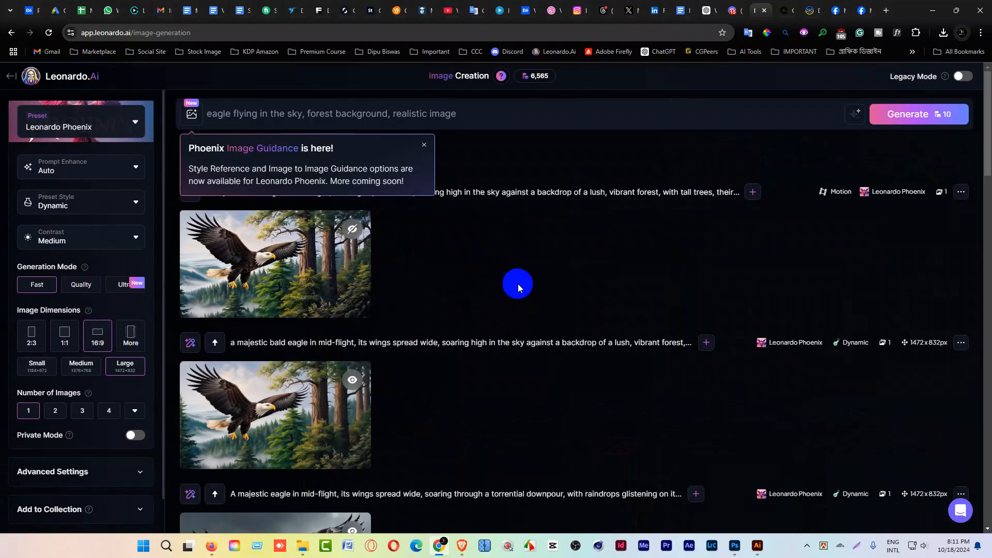
{"action": "left_click", "coordinate": [425, 145]}
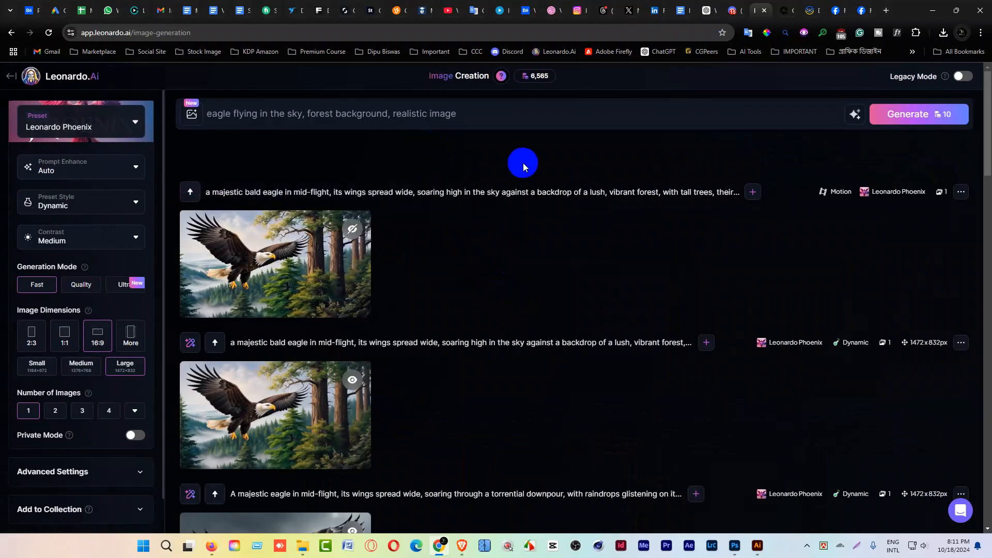